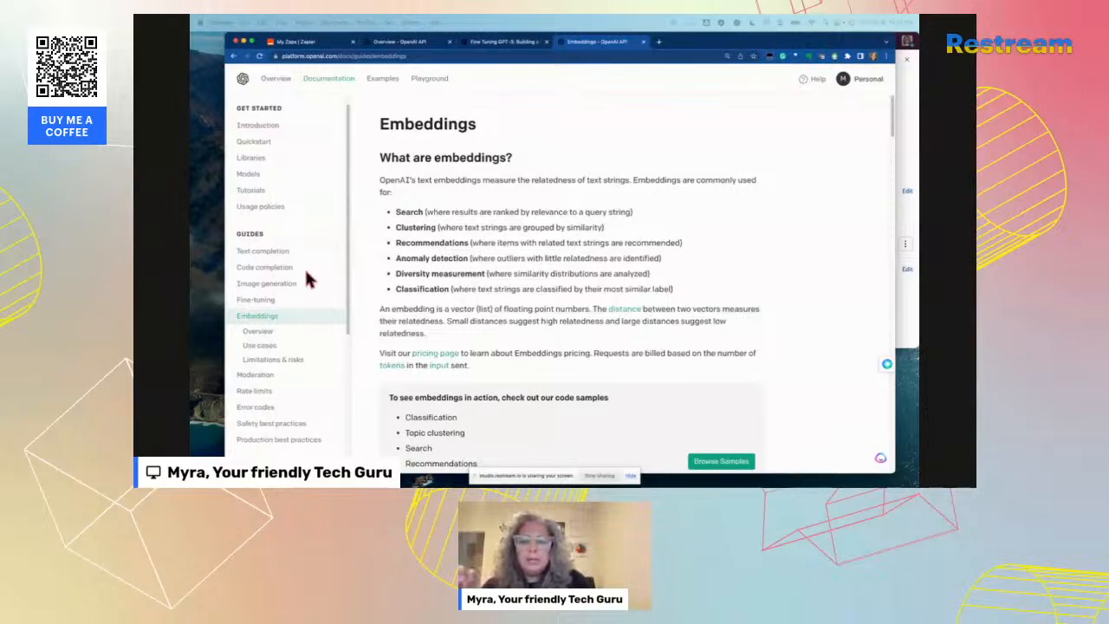
# Step: Open the Models documentation page and enlarge the browser window and page zoom to read the models overview
pyautogui.click(249, 174)
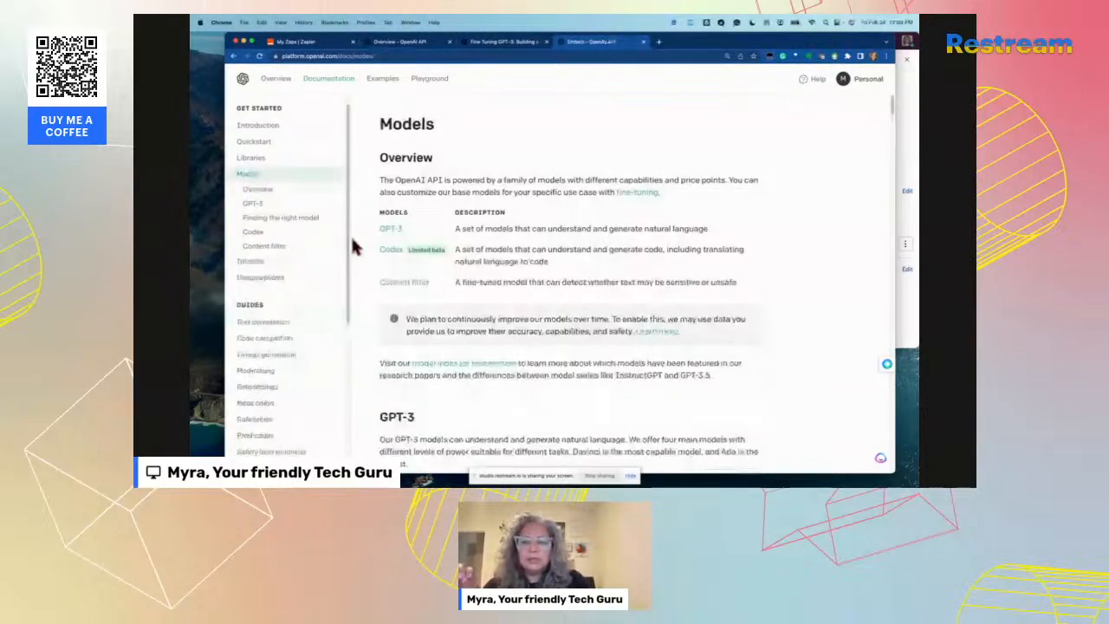
pyautogui.moveTo(223, 327); pyautogui.dragTo(193, 325)
pyautogui.moveTo(895, 316); pyautogui.dragTo(914, 312)
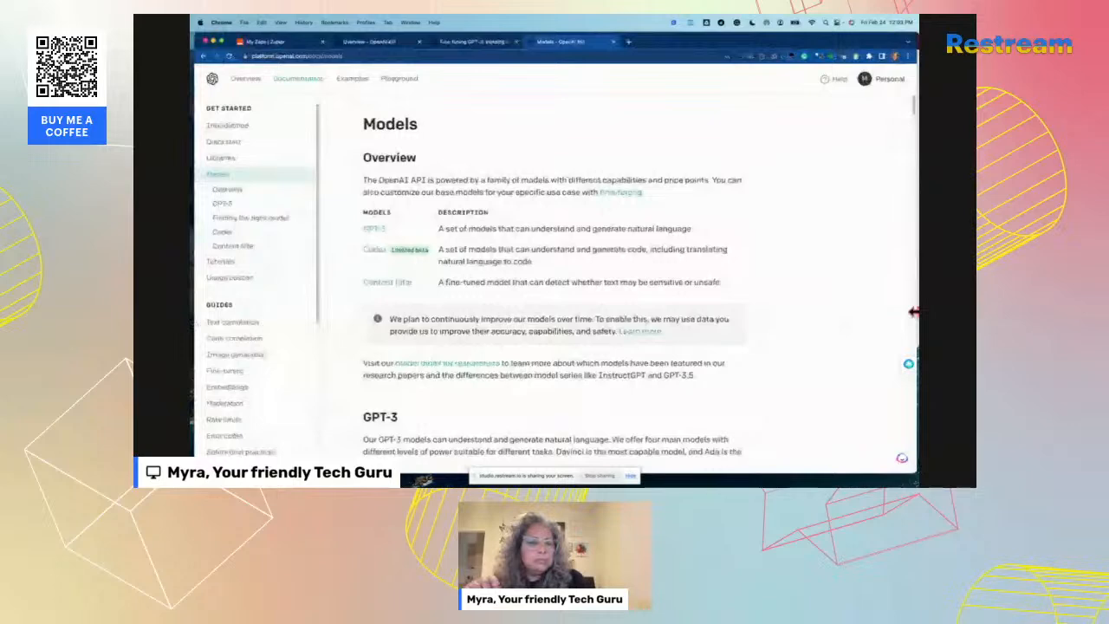
pyautogui.press('super+equal')
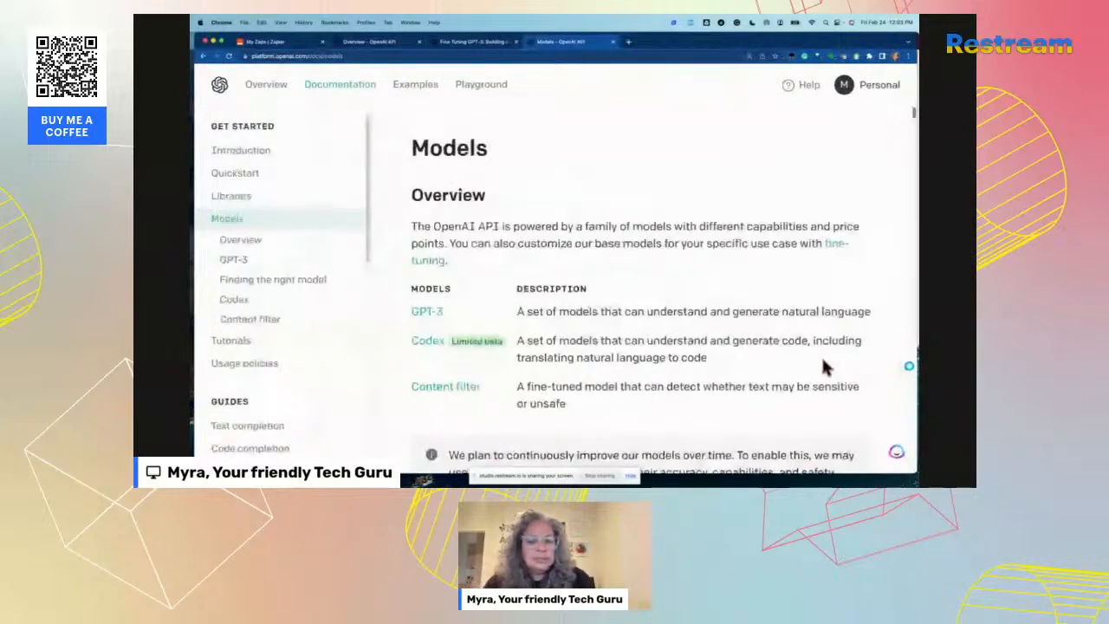
pyautogui.scroll(-1, 823, 367)
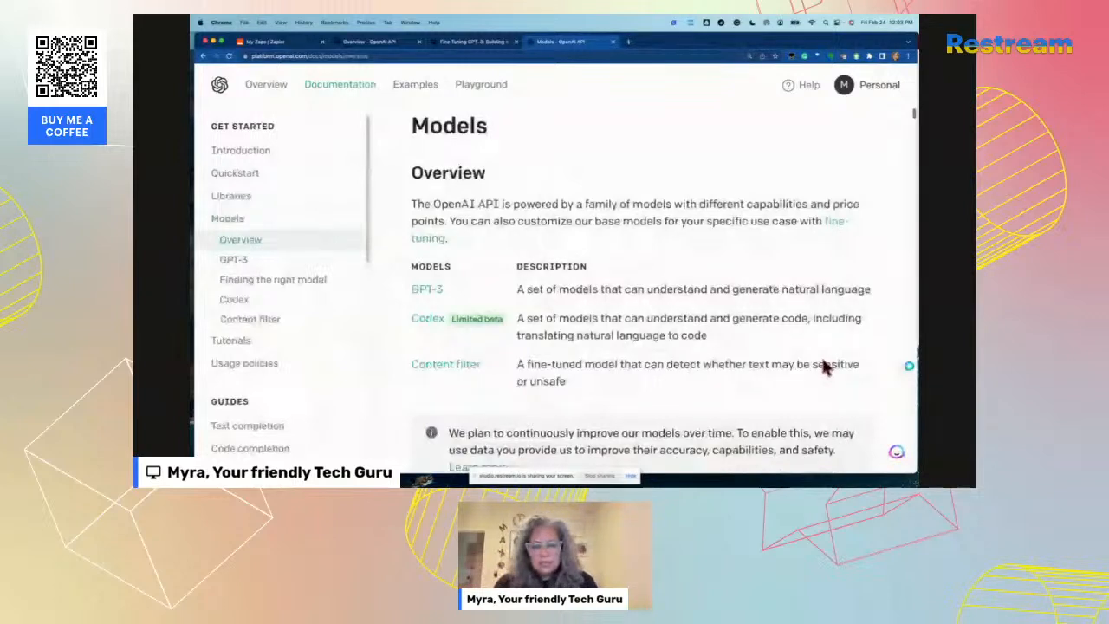
pyautogui.scroll(-1, 823, 367)
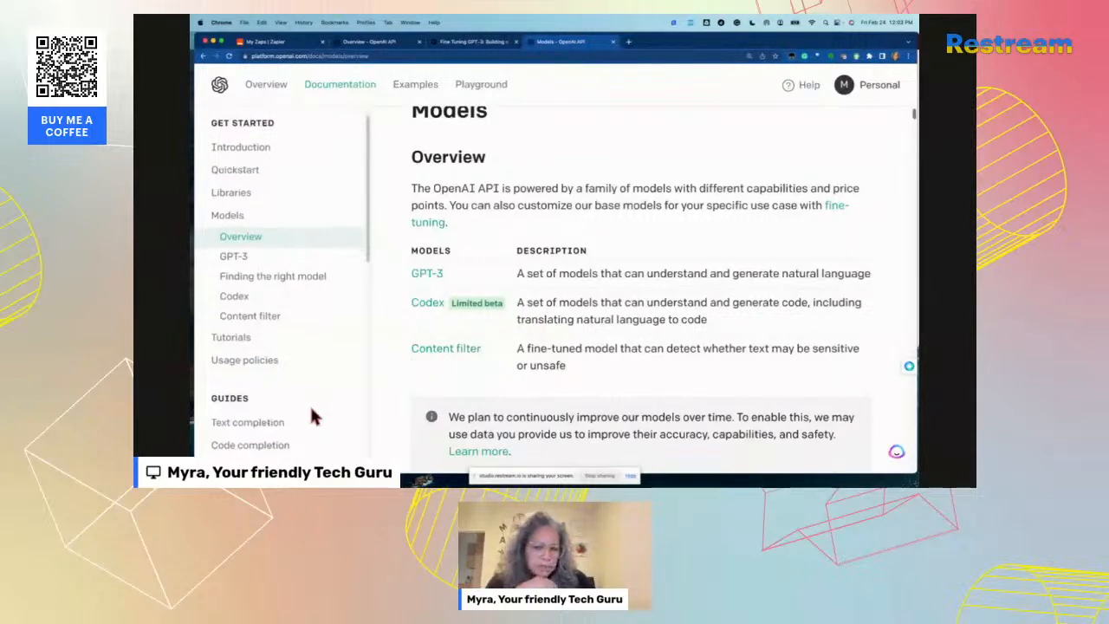
# Step: Open the Embeddings section of the API reference and examine the Create embeddings request
pyautogui.scroll(-1, 312, 411)
pyautogui.scroll(-5, 313, 417)
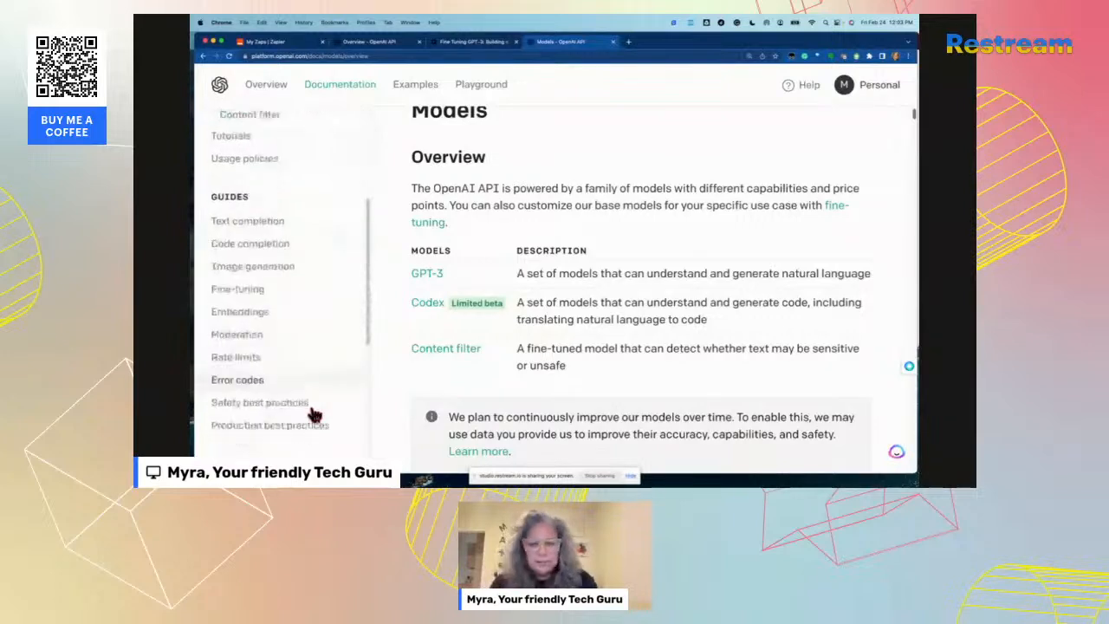
pyautogui.scroll(-6, 313, 415)
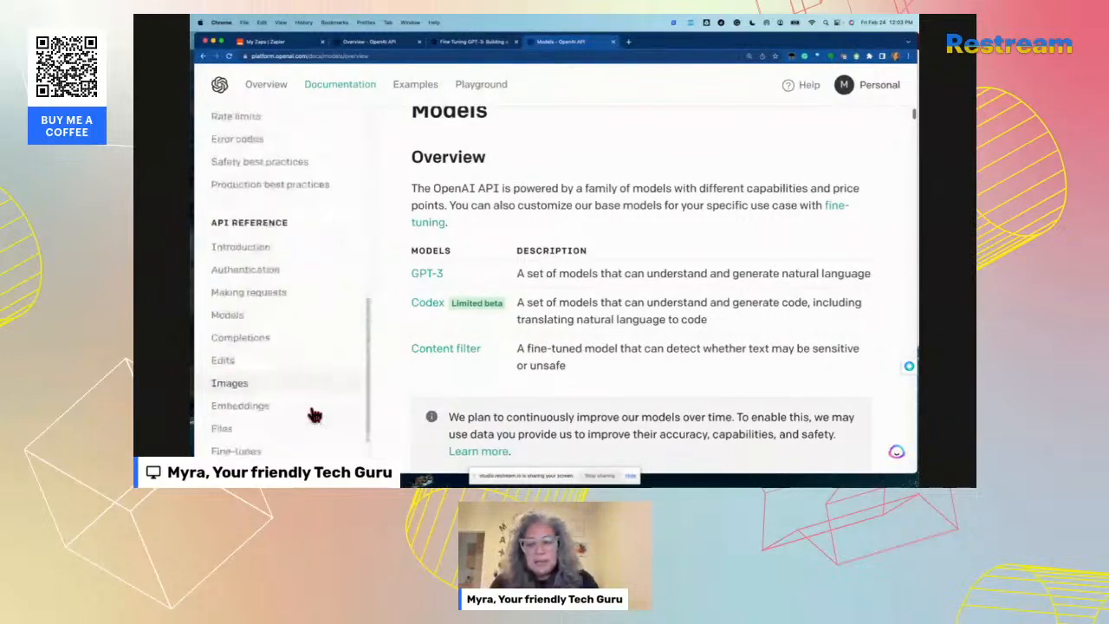
pyautogui.scroll(-1, 314, 414)
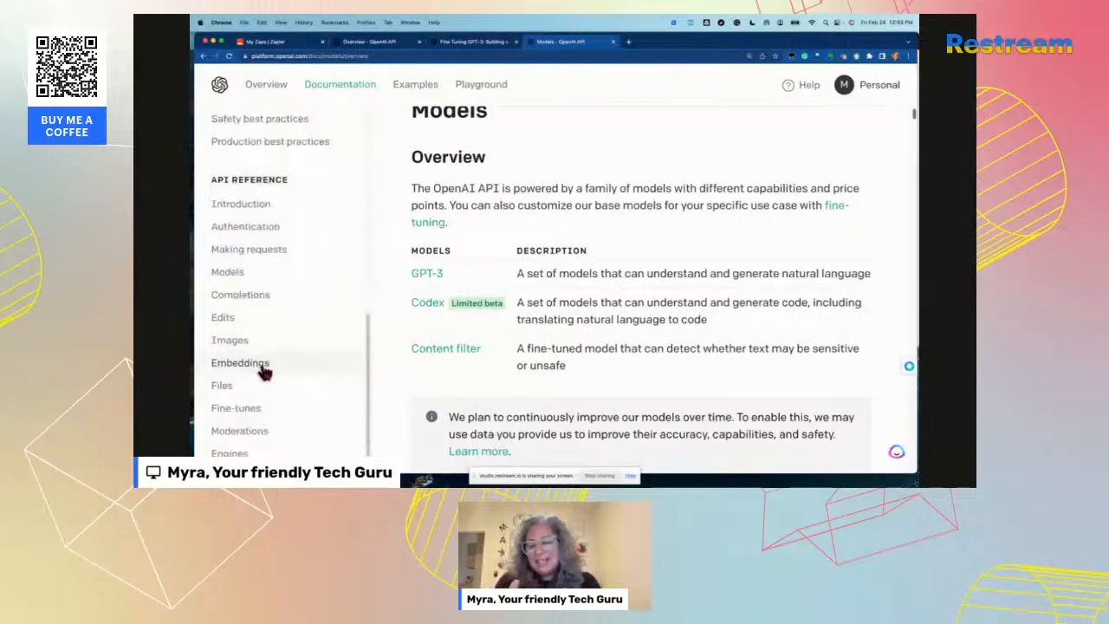
pyautogui.click(263, 368)
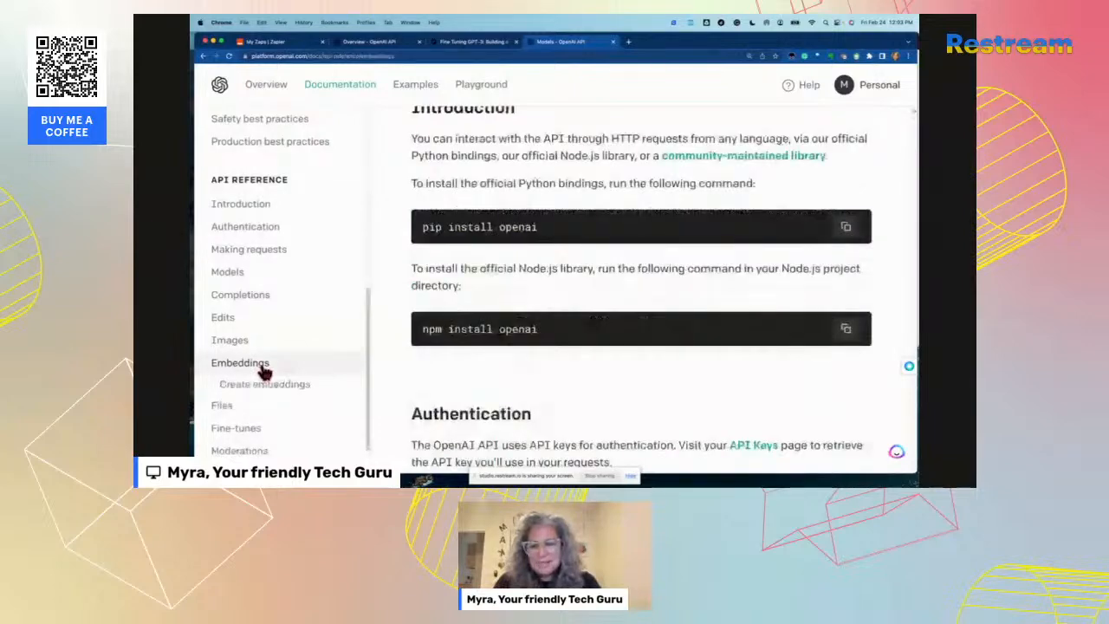
pyautogui.scroll(-1, 476, 366)
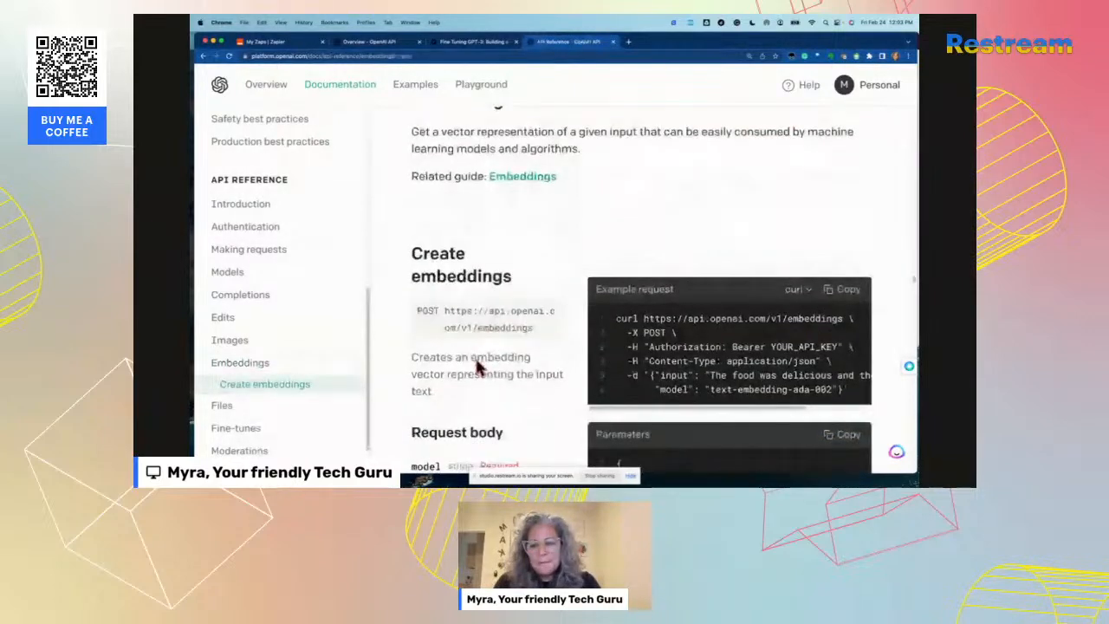
pyautogui.scroll(-1, 476, 367)
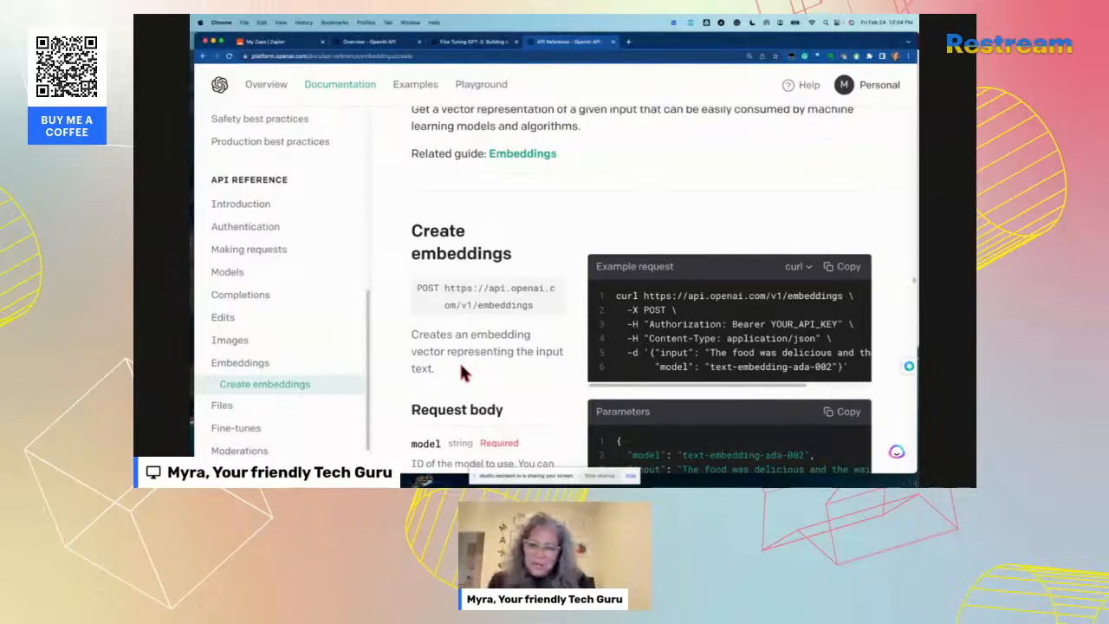
# Step: Review the MLQ.ai guide on building a custom Q&A bot using embeddings, including its use cases and Python code examples
pyautogui.click(384, 44)
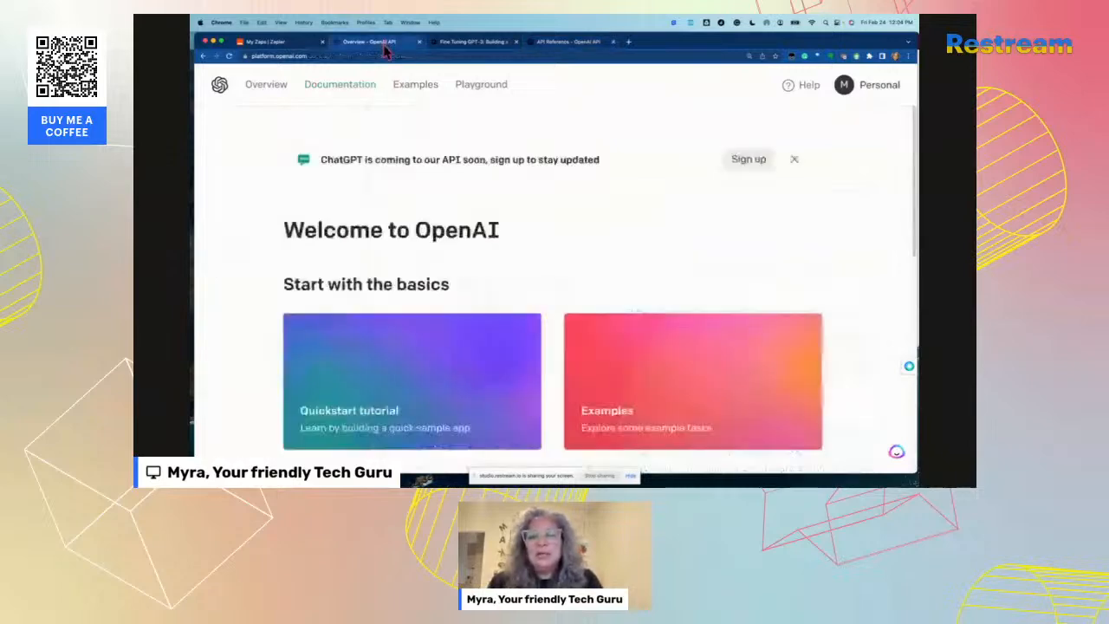
pyautogui.click(468, 41)
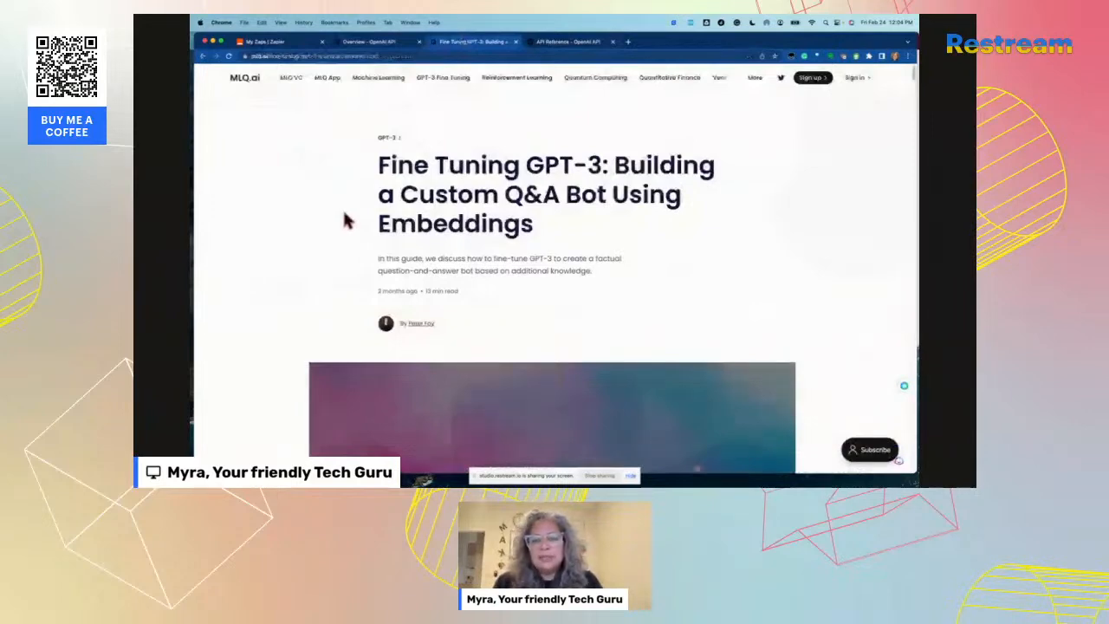
pyautogui.scroll(-1, 345, 221)
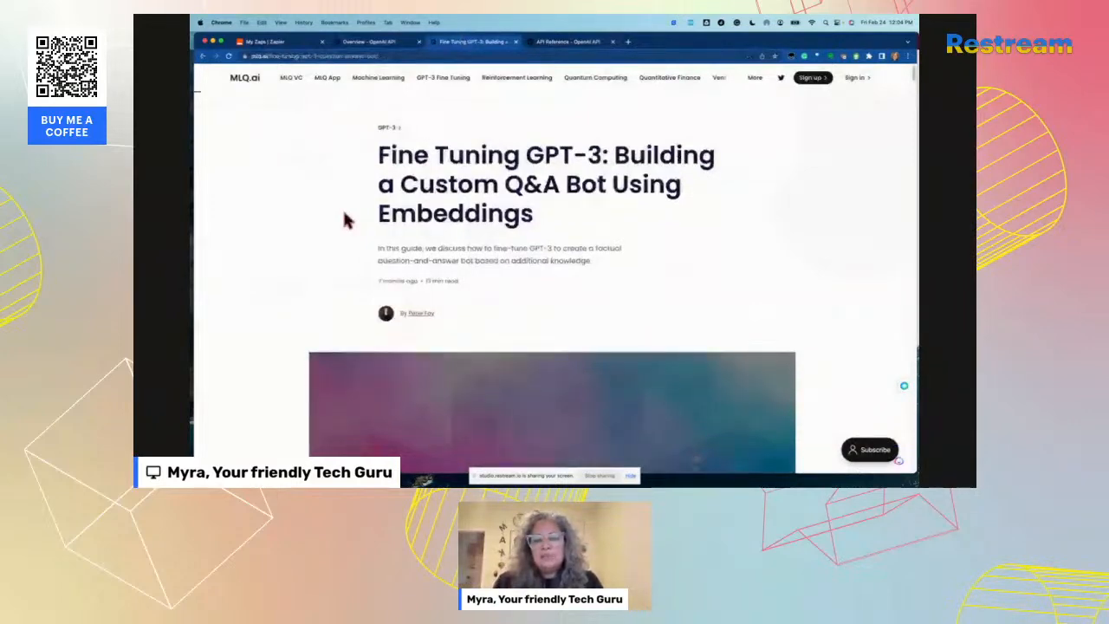
pyautogui.scroll(-5, 344, 219)
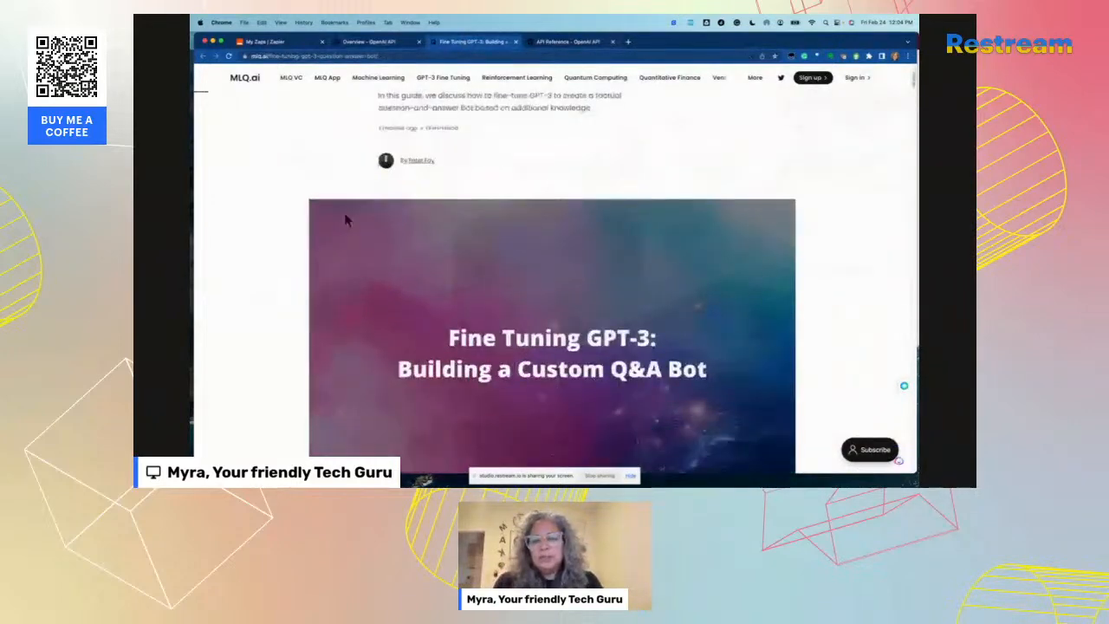
pyautogui.scroll(-3, 344, 219)
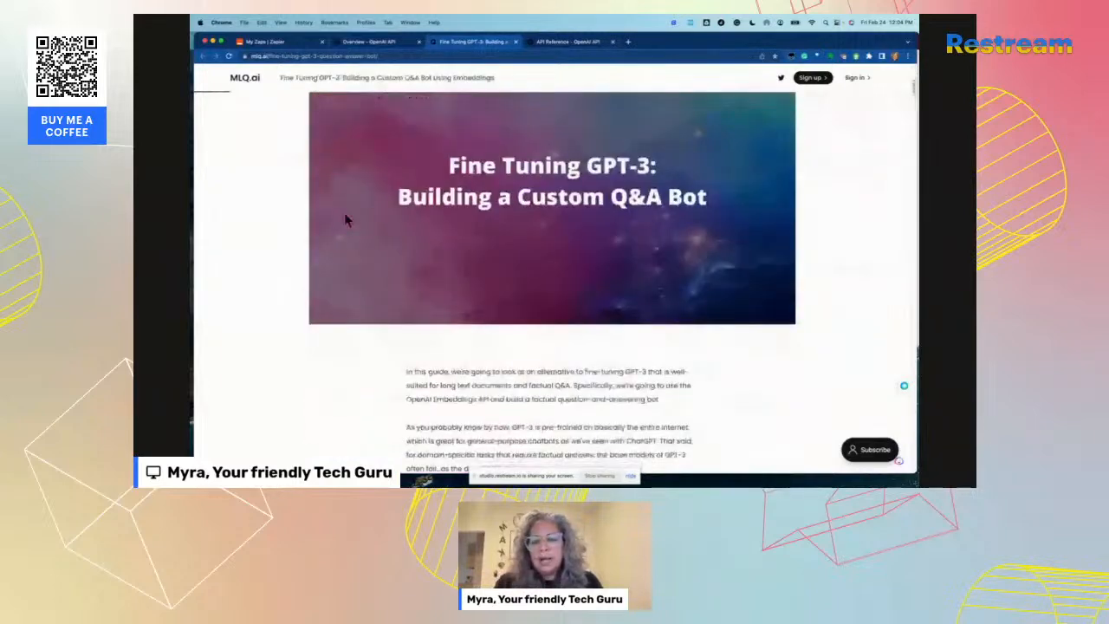
pyautogui.scroll(-1, 344, 219)
pyautogui.scroll(-1, 343, 219)
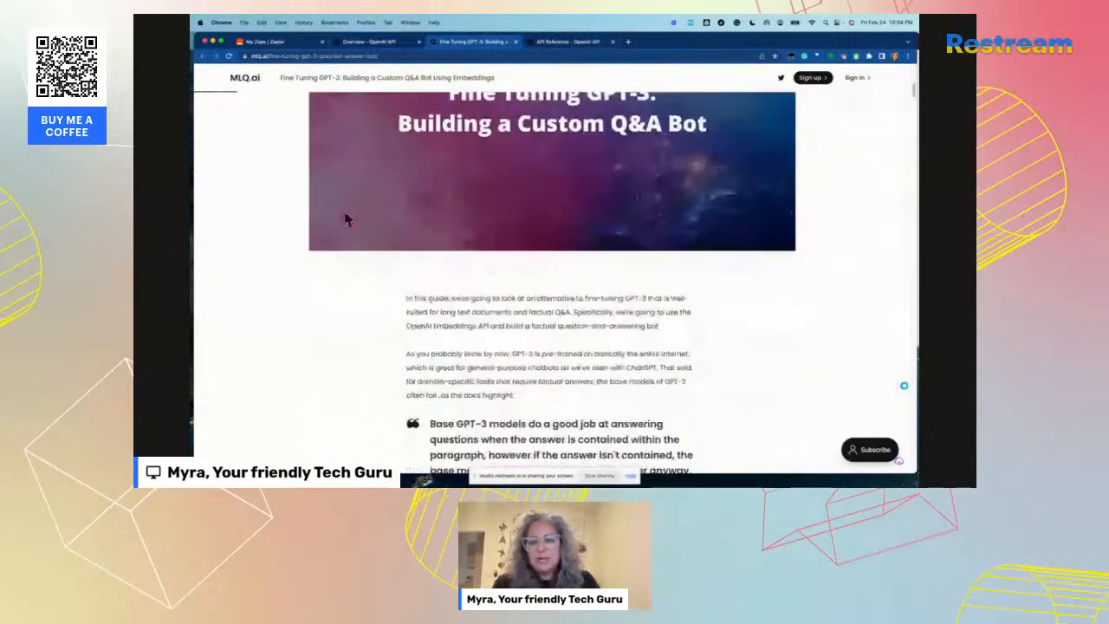
pyautogui.scroll(-10, 344, 219)
pyautogui.scroll(-10, 344, 219)
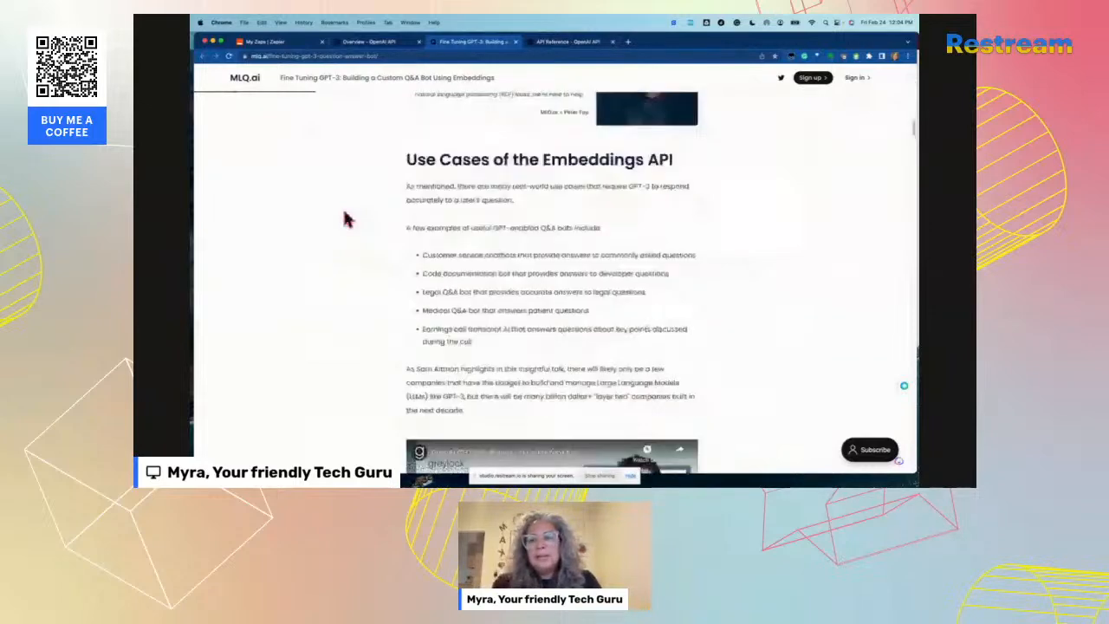
pyautogui.scroll(-15, 344, 219)
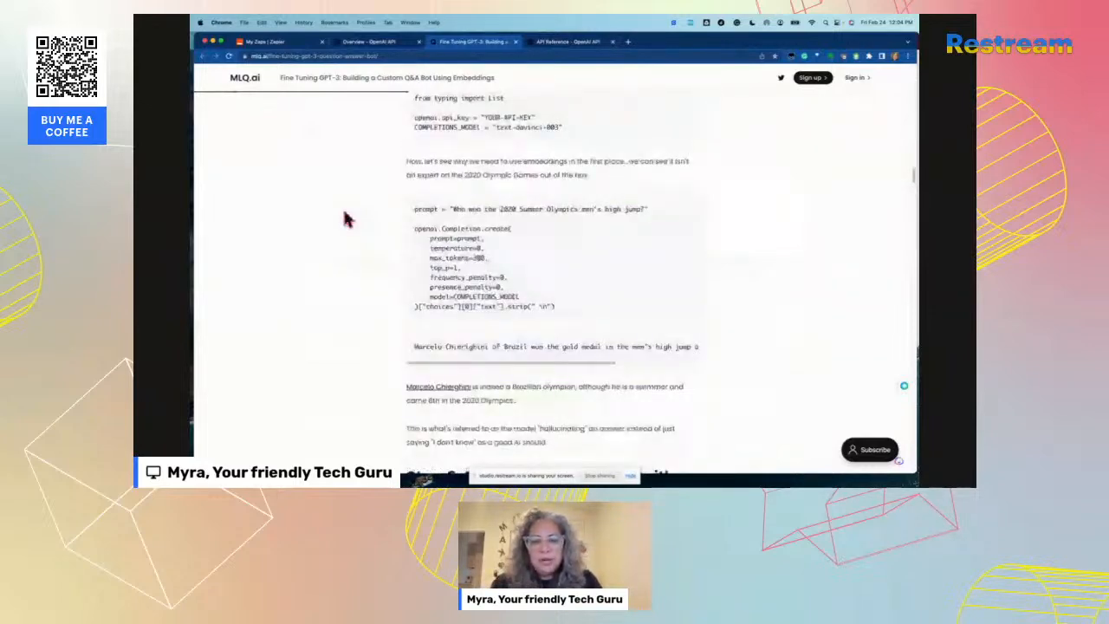
pyautogui.scroll(3, 344, 219)
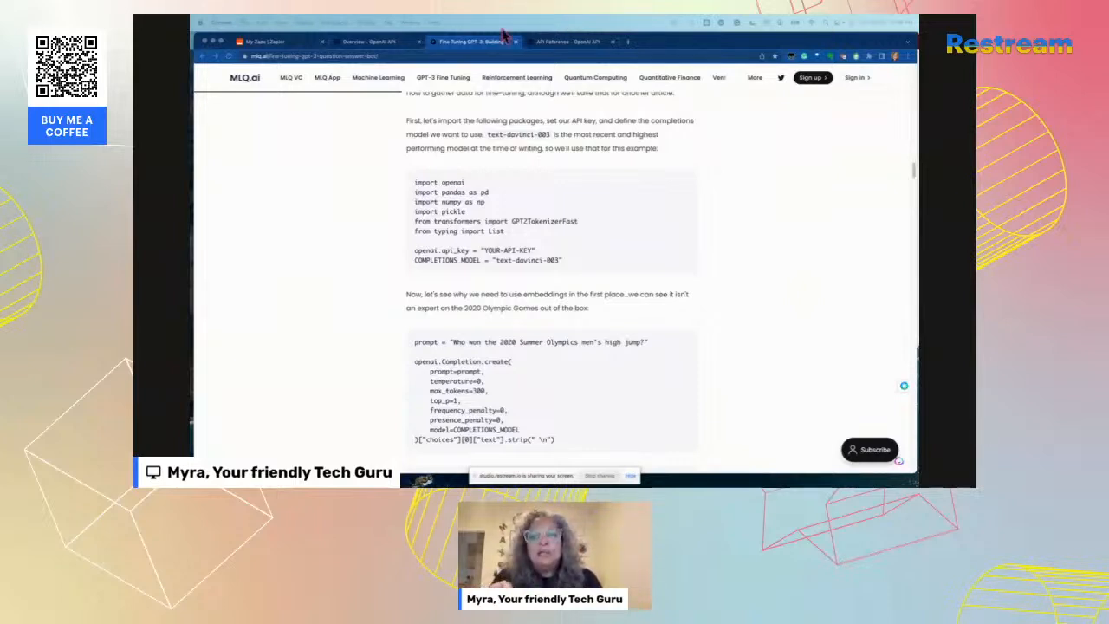
# Step: In Zapier's list of Zaps, turn on the Slack-OpenAI-Embeddings Zap and open it
pyautogui.click(282, 43)
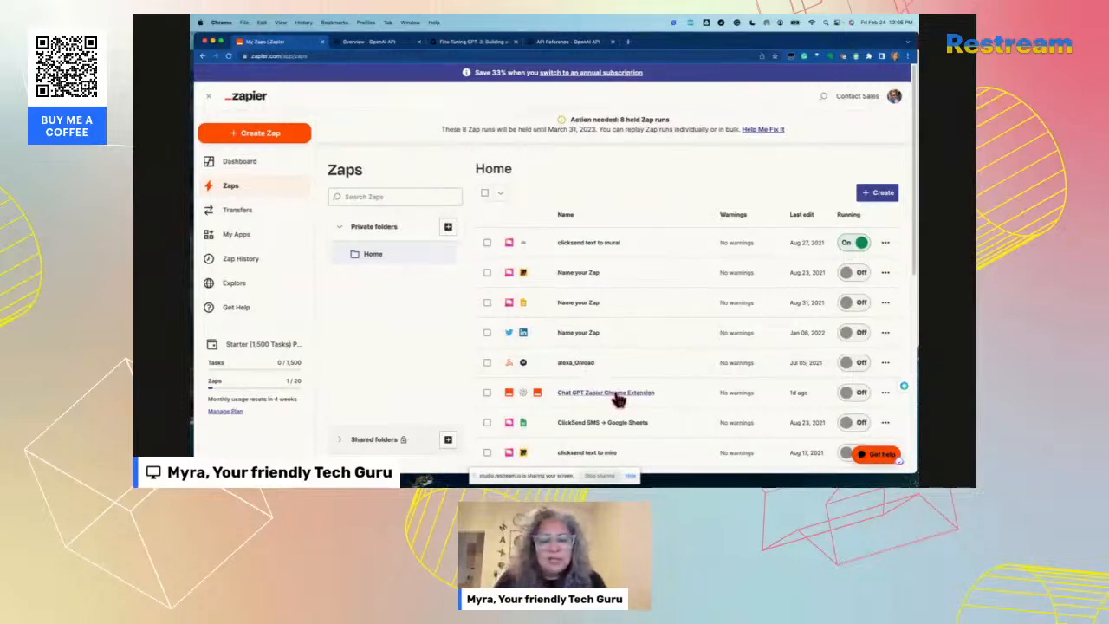
pyautogui.scroll(-2, 617, 398)
pyautogui.scroll(-1, 617, 398)
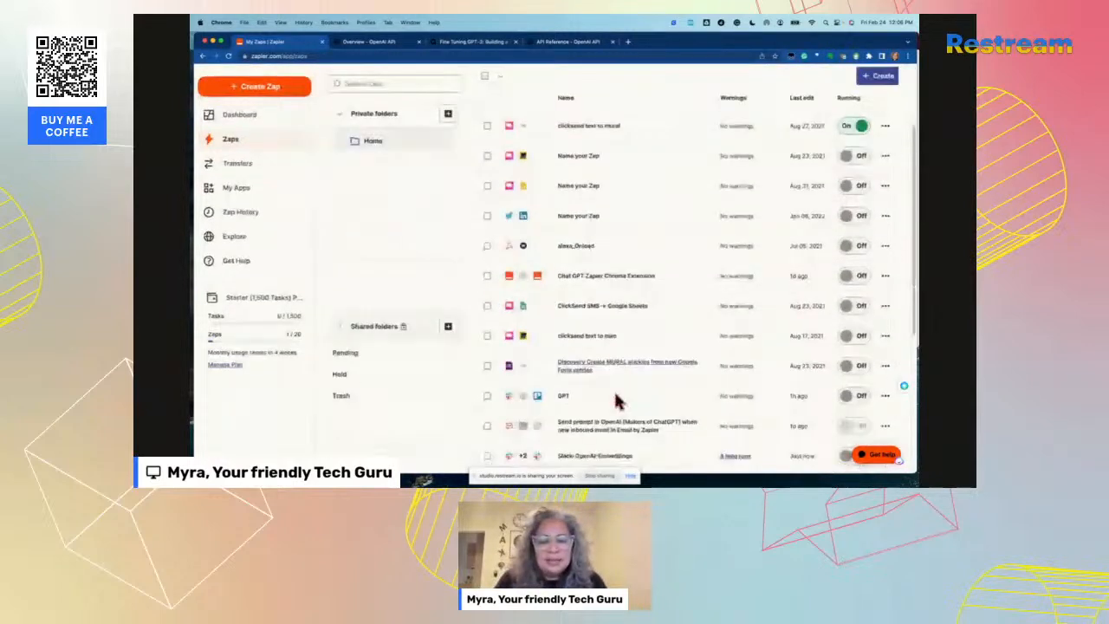
pyautogui.scroll(-1, 617, 399)
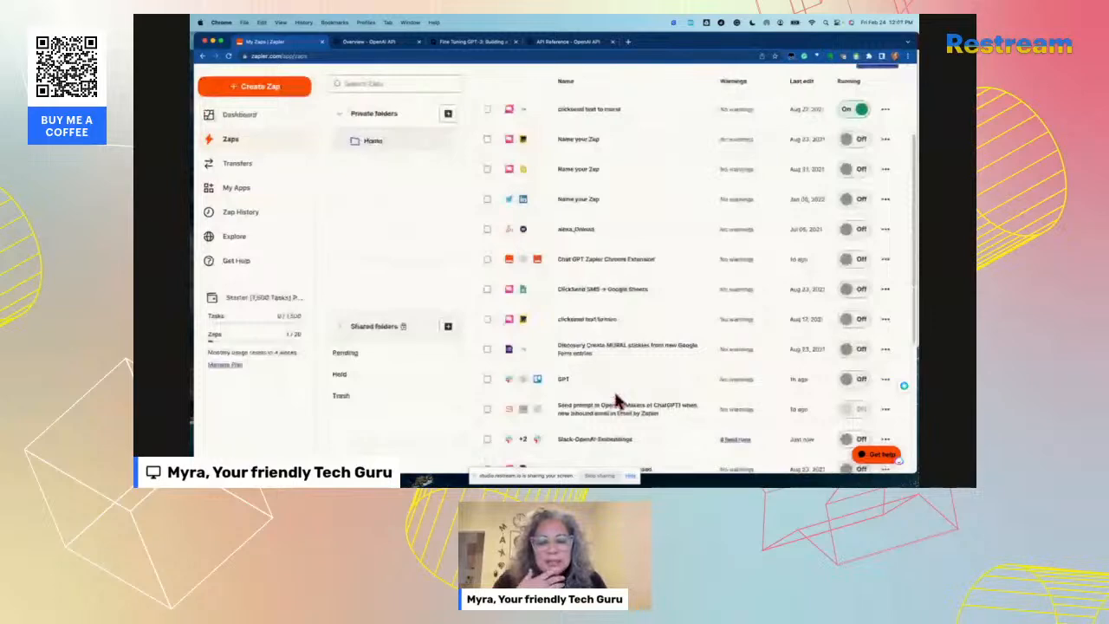
pyautogui.scroll(3, 618, 399)
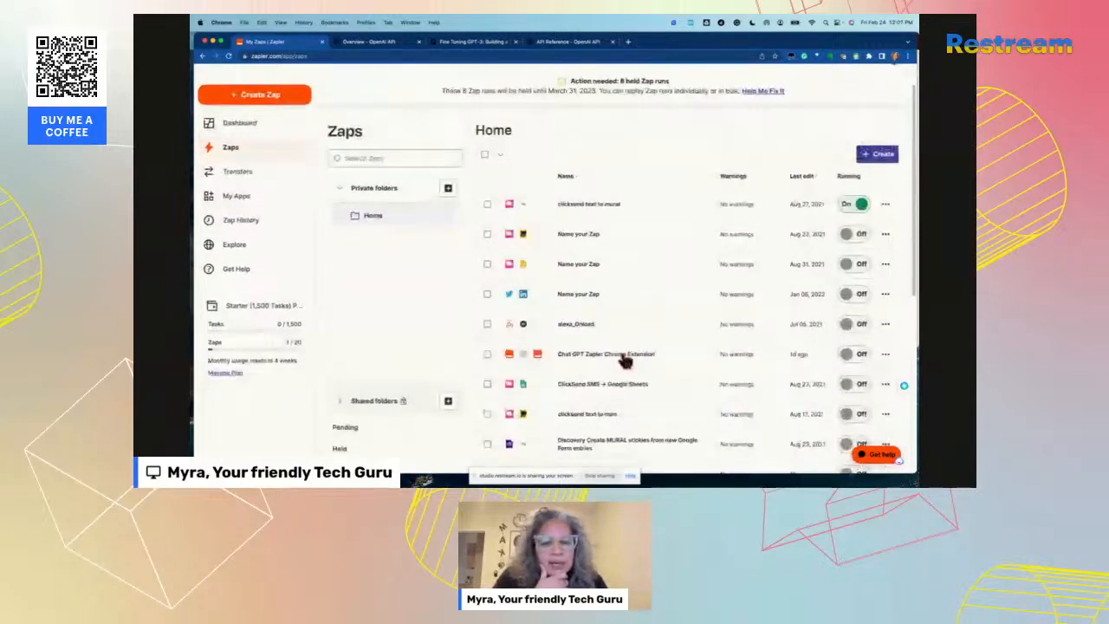
pyautogui.scroll(-3, 621, 381)
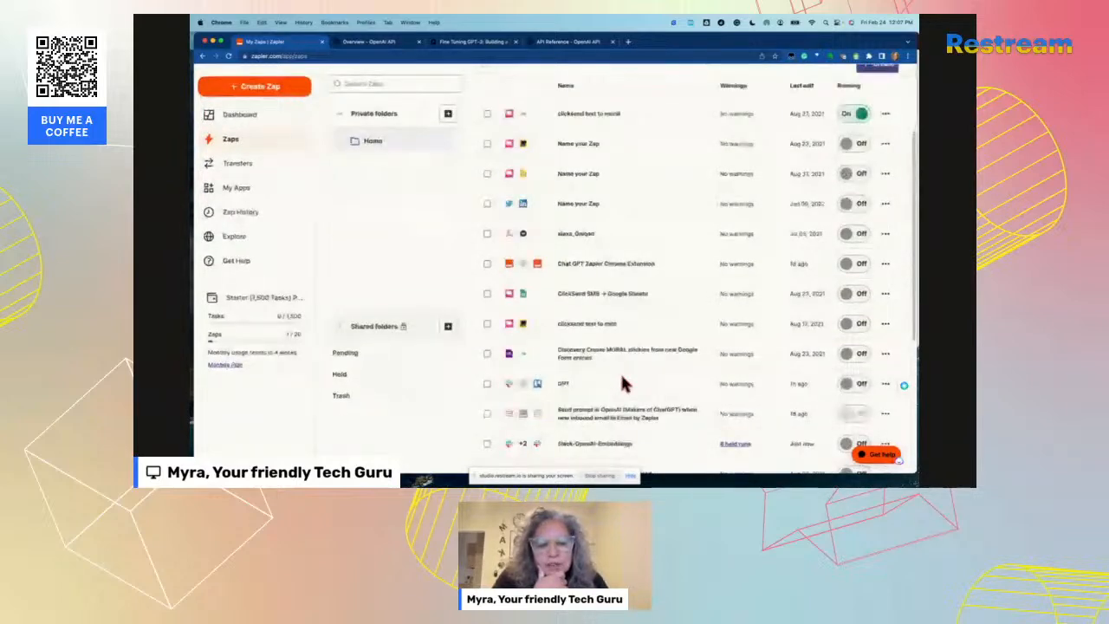
pyautogui.scroll(-1, 621, 379)
pyautogui.scroll(-1, 630, 394)
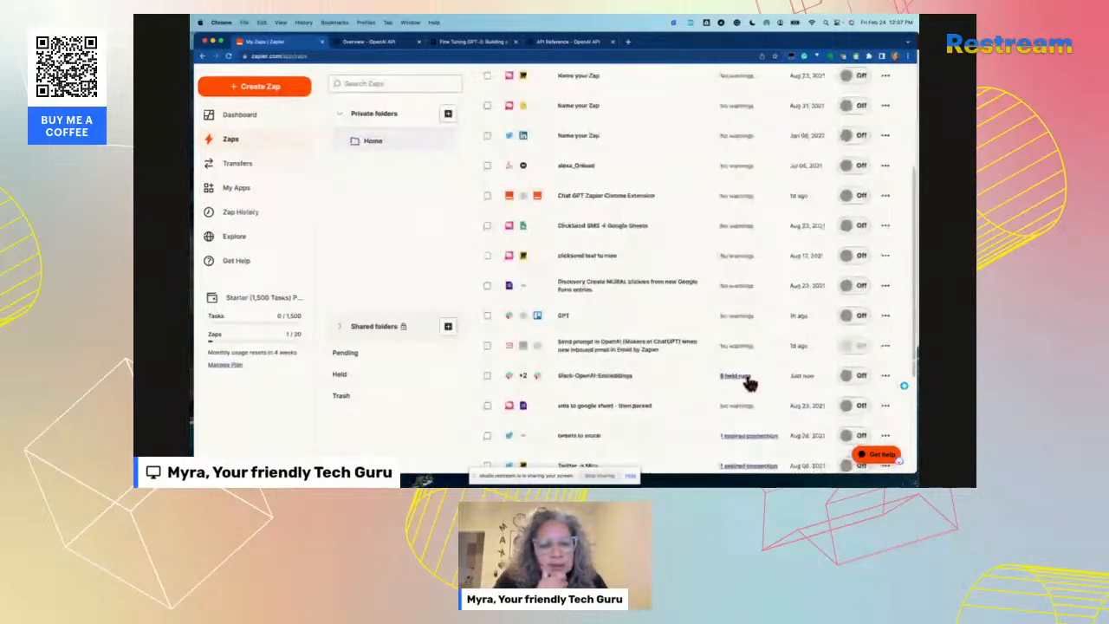
pyautogui.click(845, 376)
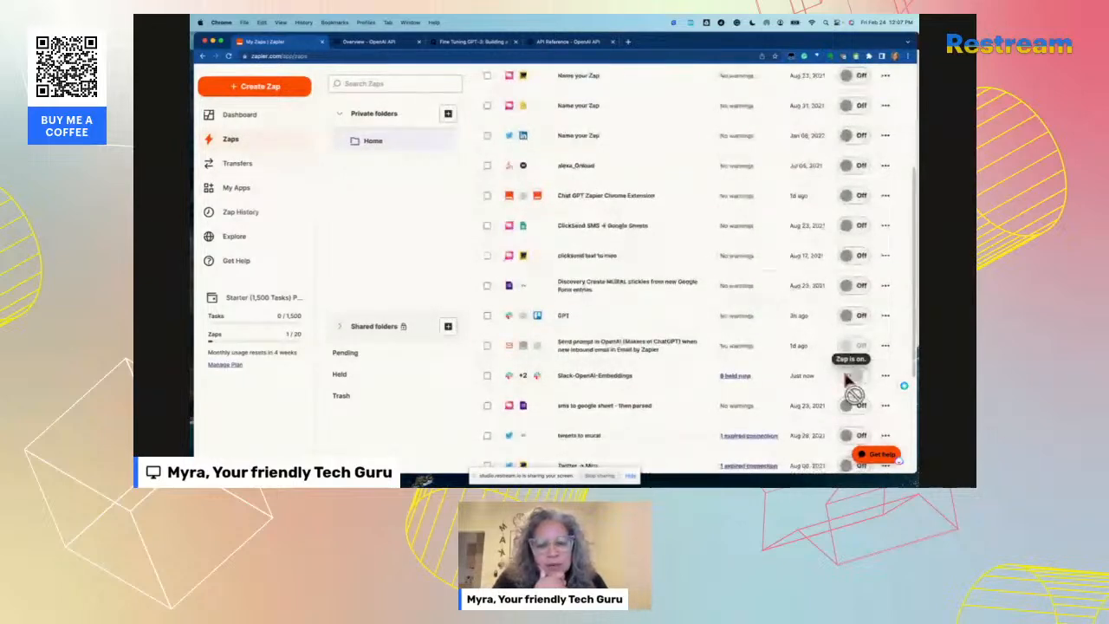
pyautogui.click(615, 377)
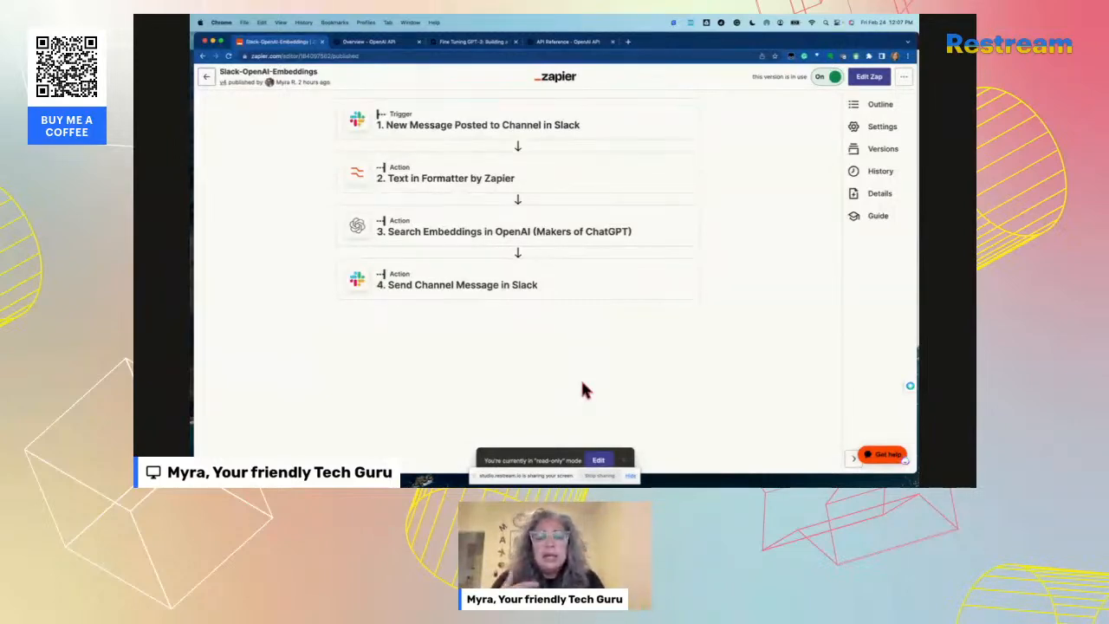
# Step: Switch to Slack and examine the bot's earlier answers about the Constitution in the projects channel
pyautogui.hotkey('ctrl', 'Up')
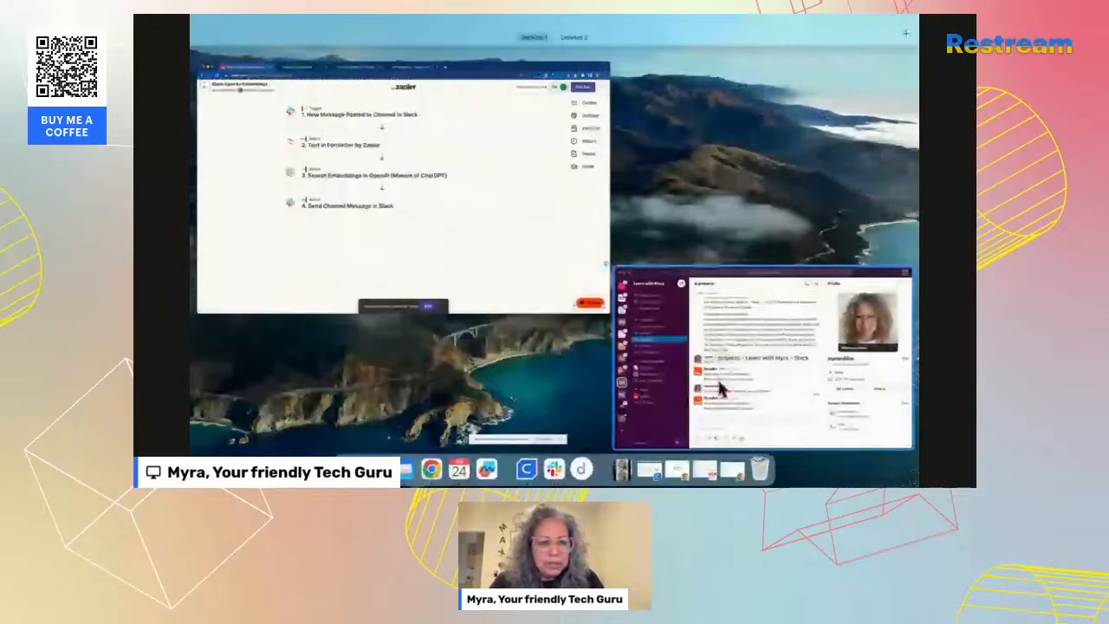
pyautogui.click(720, 389)
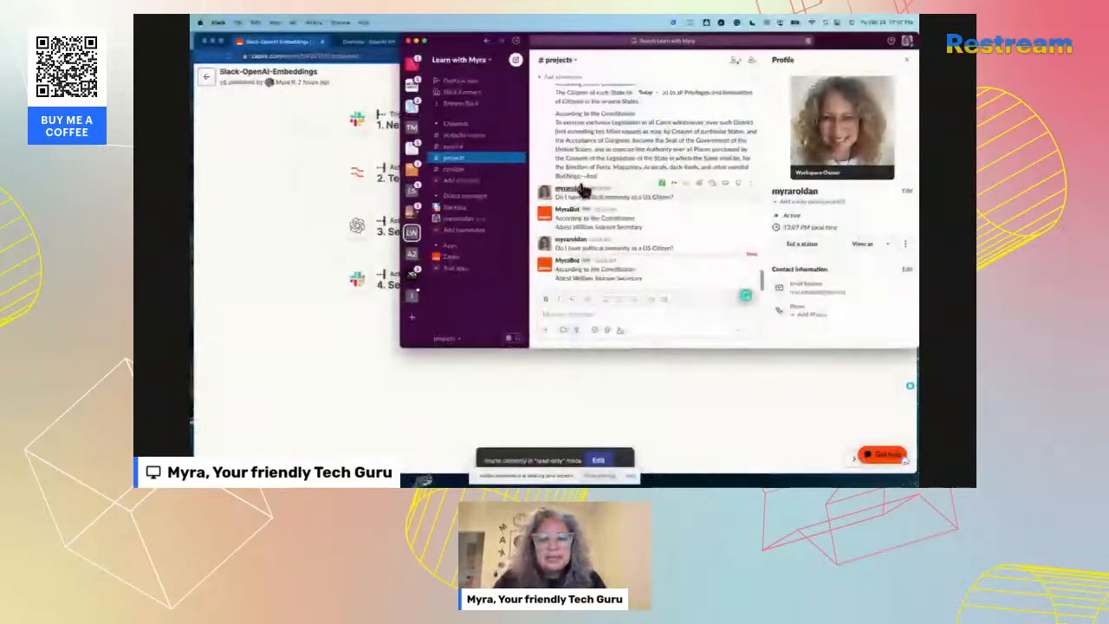
pyautogui.scroll(5, 584, 149)
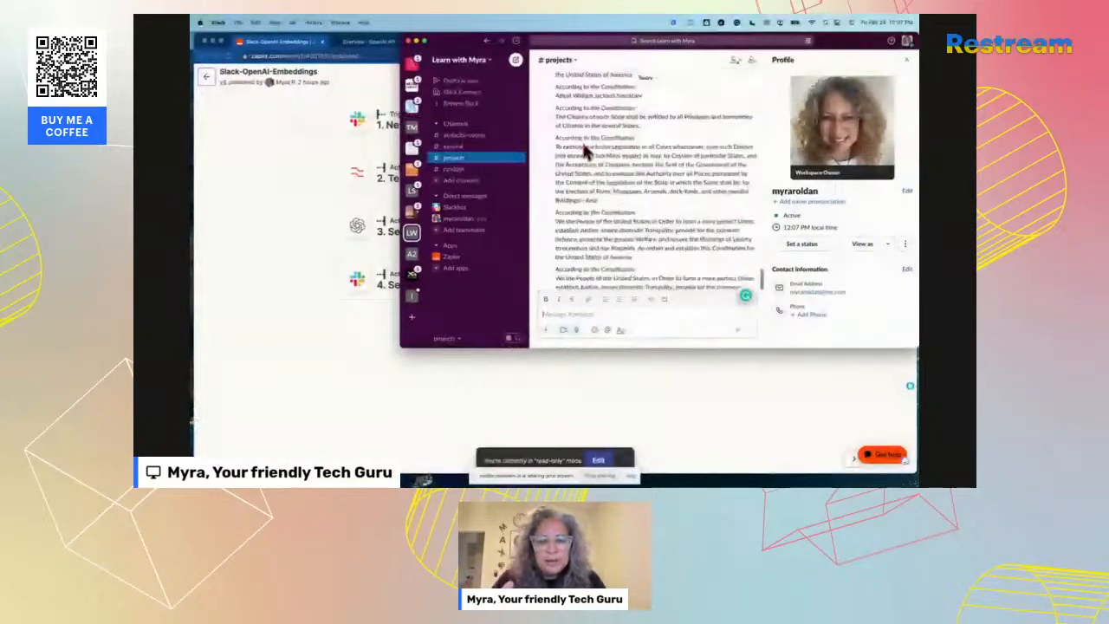
pyautogui.scroll(-3, 584, 149)
pyautogui.scroll(2, 584, 149)
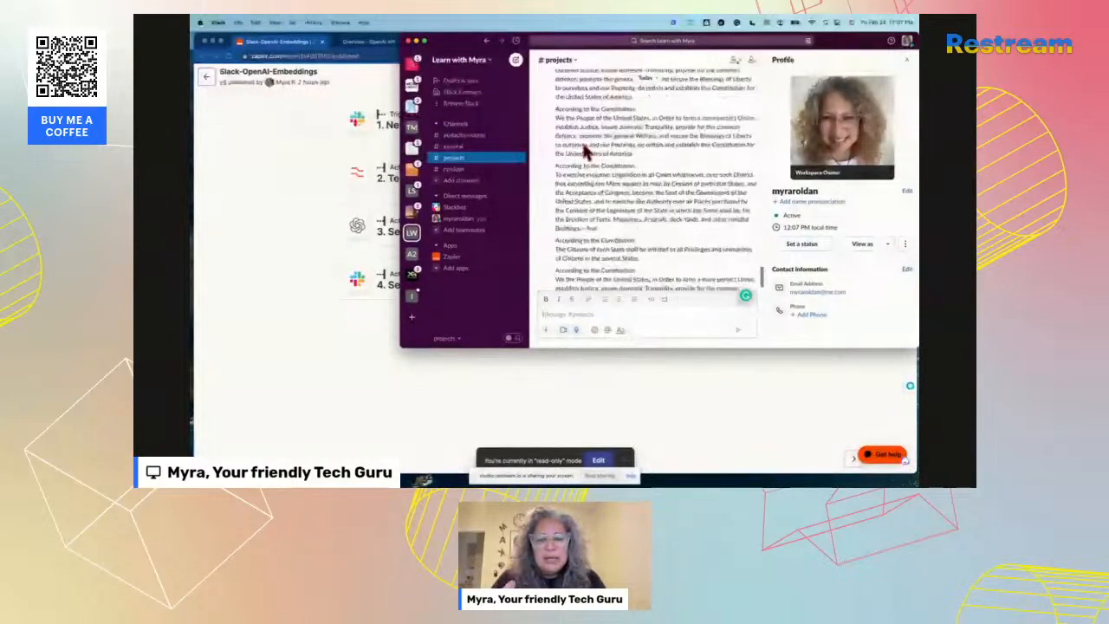
pyautogui.scroll(-2, 584, 149)
pyautogui.scroll(-3, 583, 149)
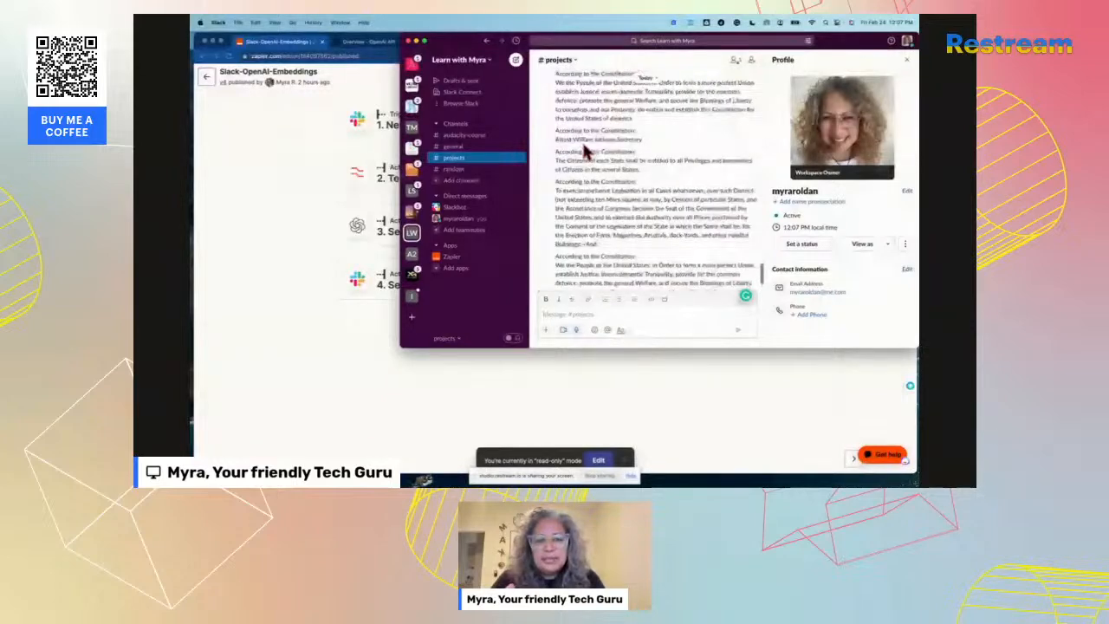
pyautogui.scroll(-3, 584, 149)
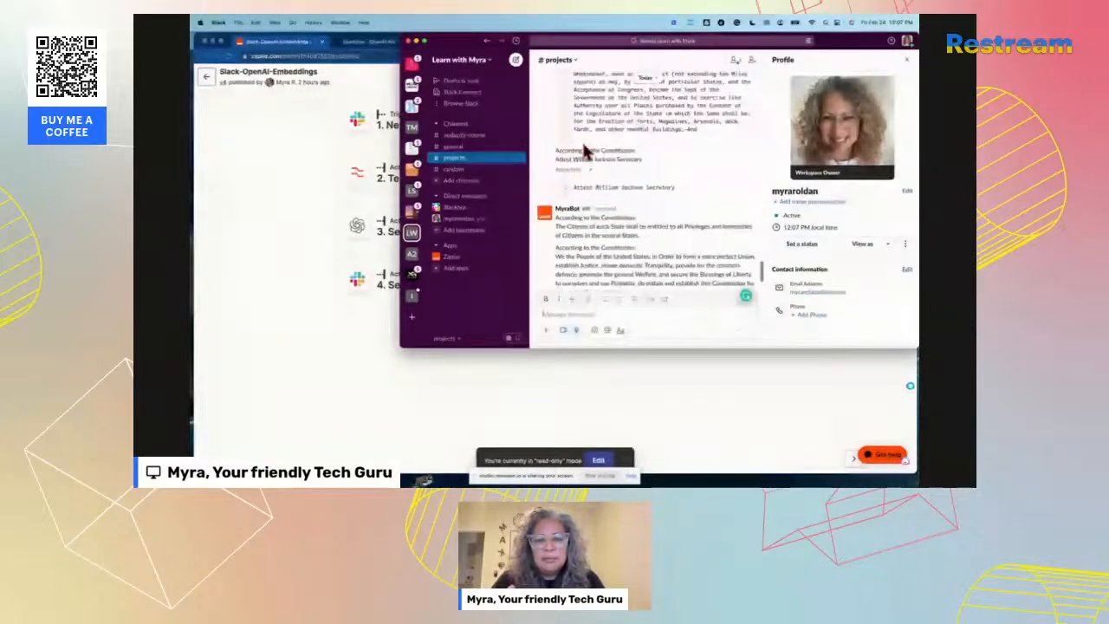
pyautogui.scroll(1, 584, 149)
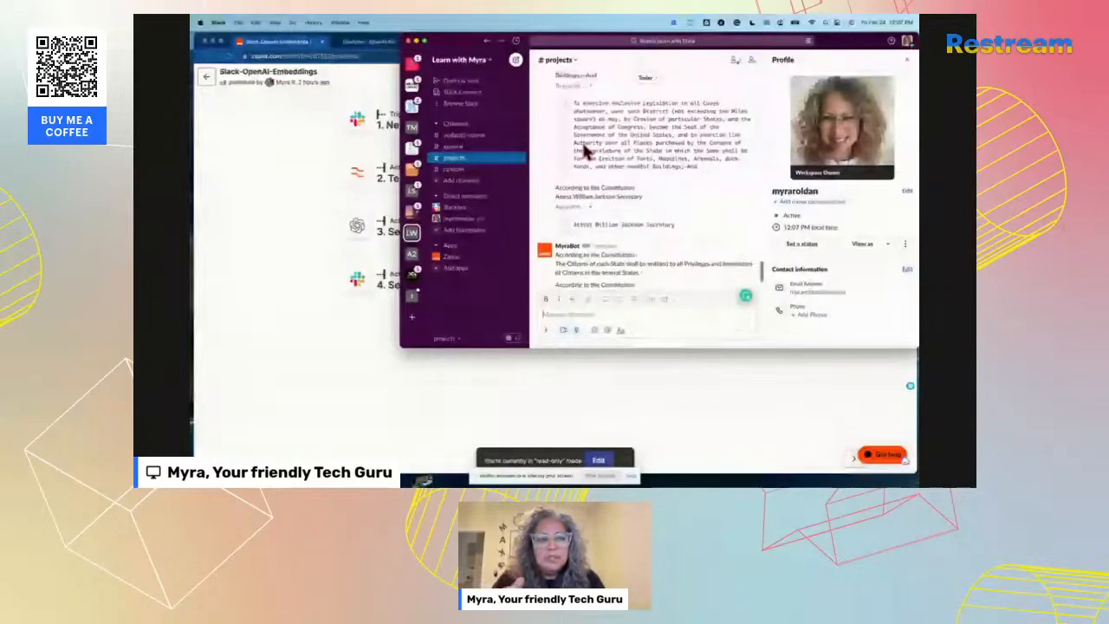
# Step: Switch back to Zapier and open the Slack-OpenAI-Embeddings Zap's unpublished draft for editing
pyautogui.scroll(1, 585, 150)
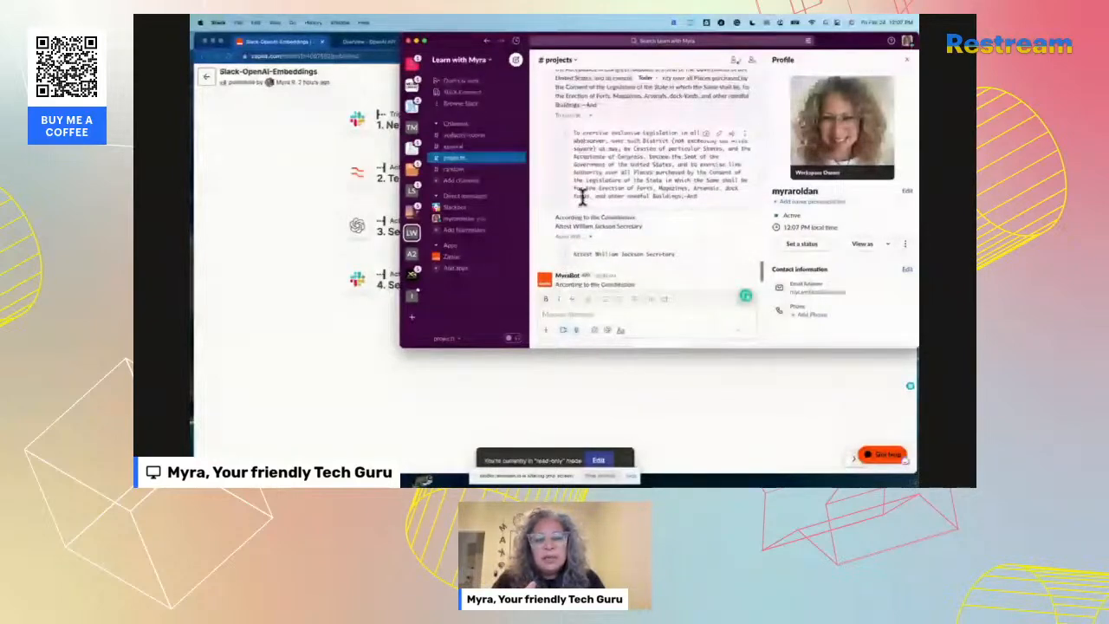
pyautogui.click(269, 375)
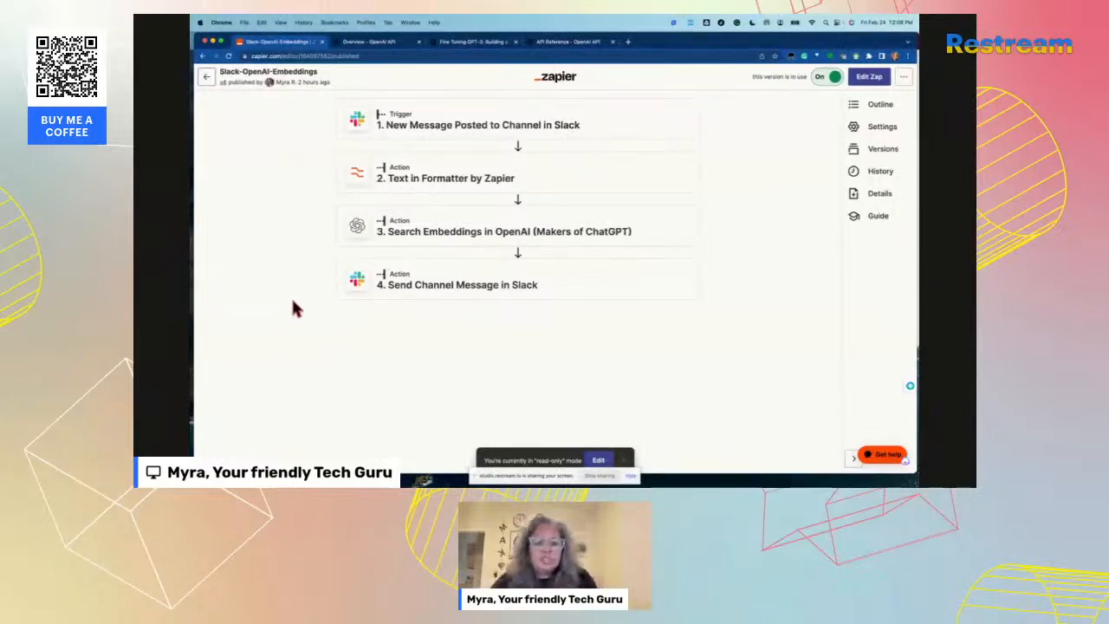
pyautogui.click(468, 136)
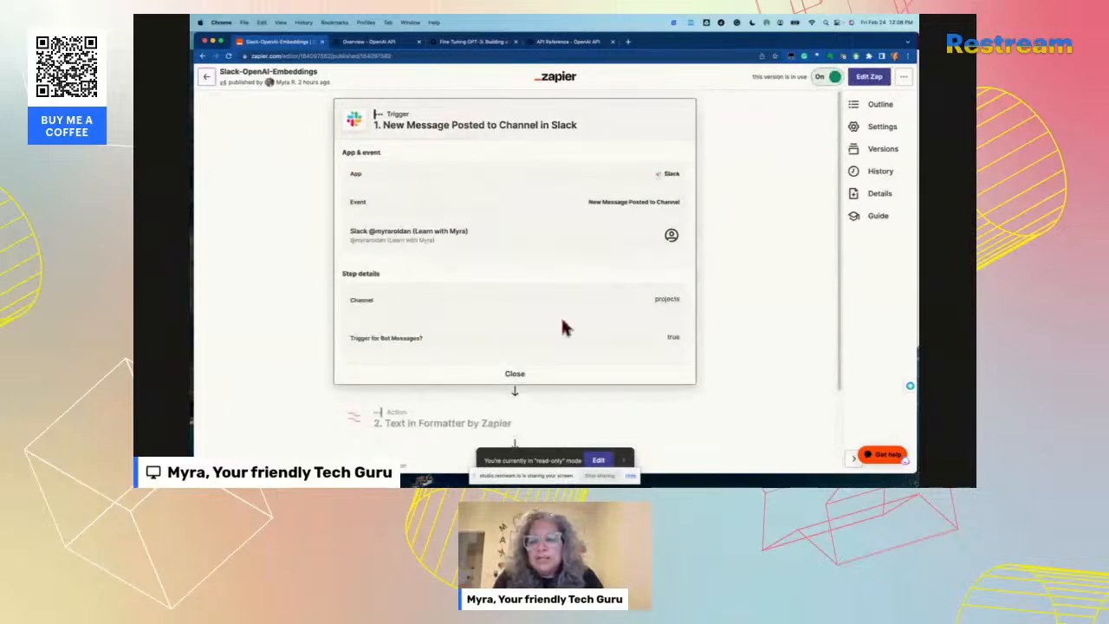
pyautogui.click(864, 80)
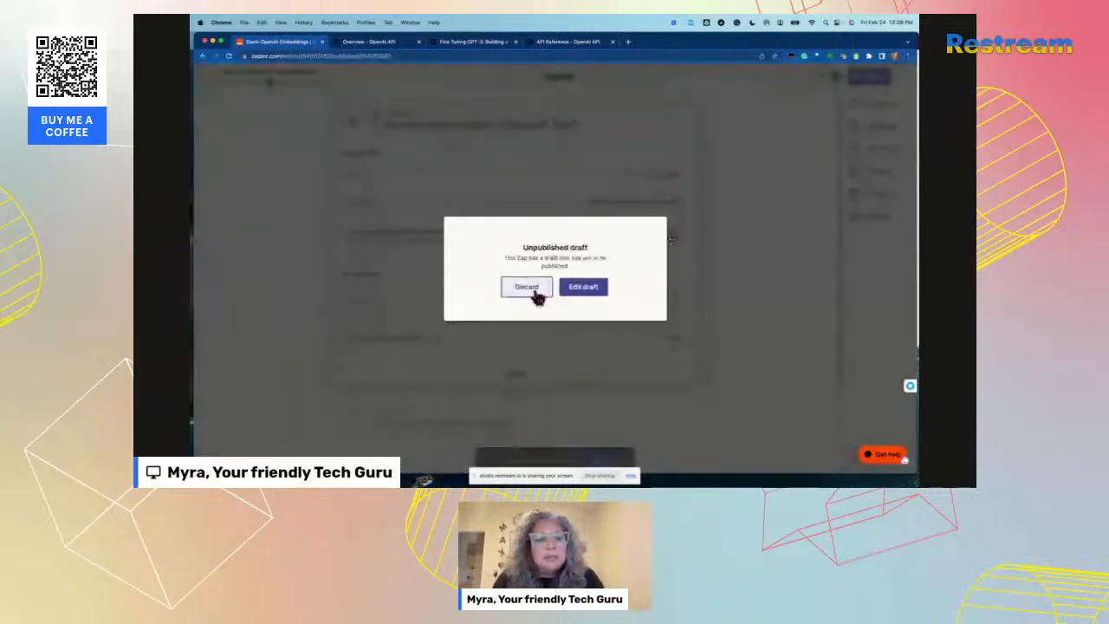
pyautogui.click(583, 287)
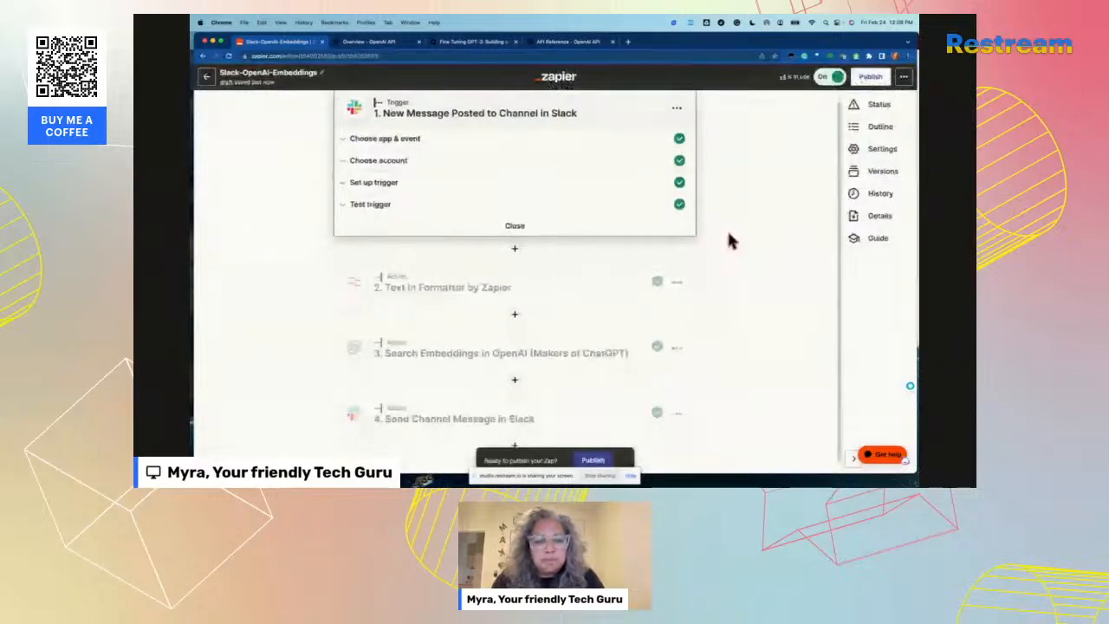
# Step: Examine the Slack trigger's app and event, account, channel and bot-message settings, and its test message data
pyautogui.click(372, 141)
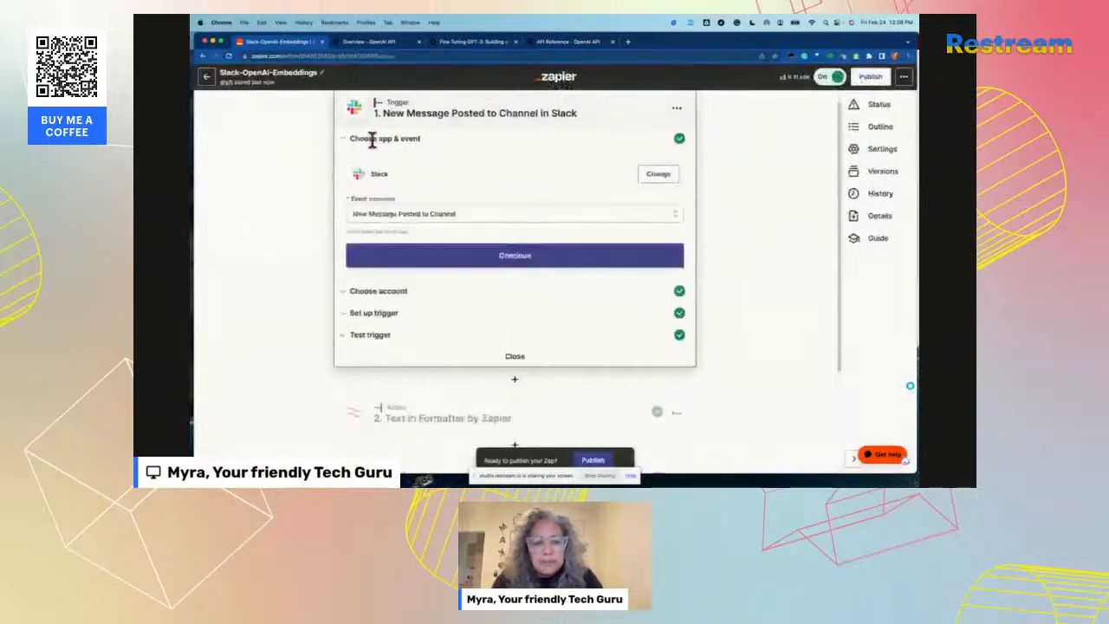
pyautogui.click(374, 292)
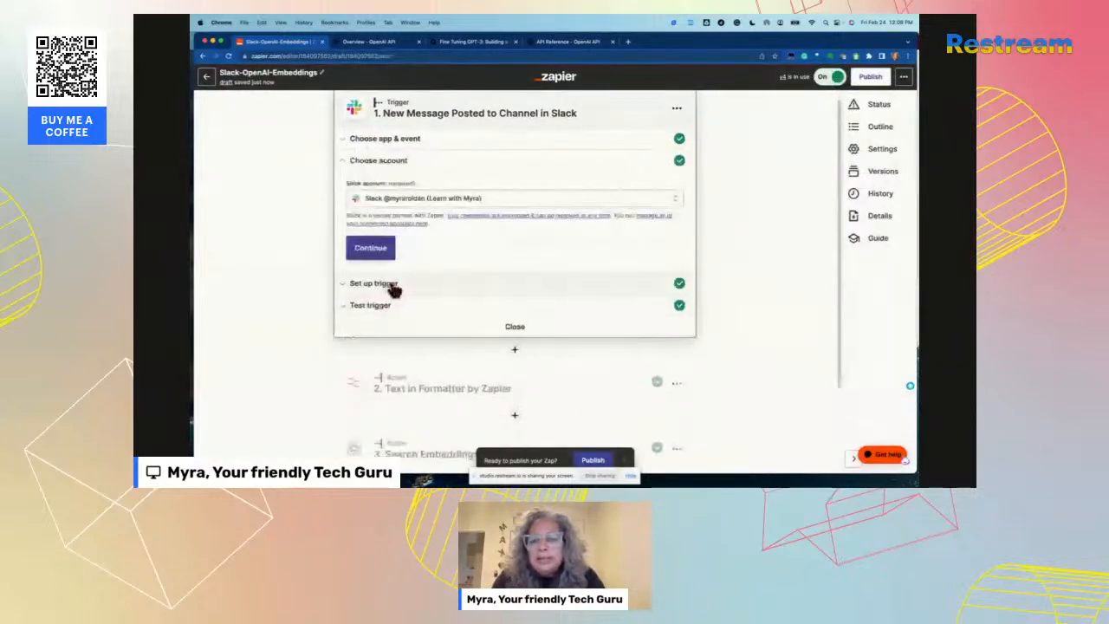
pyautogui.click(393, 286)
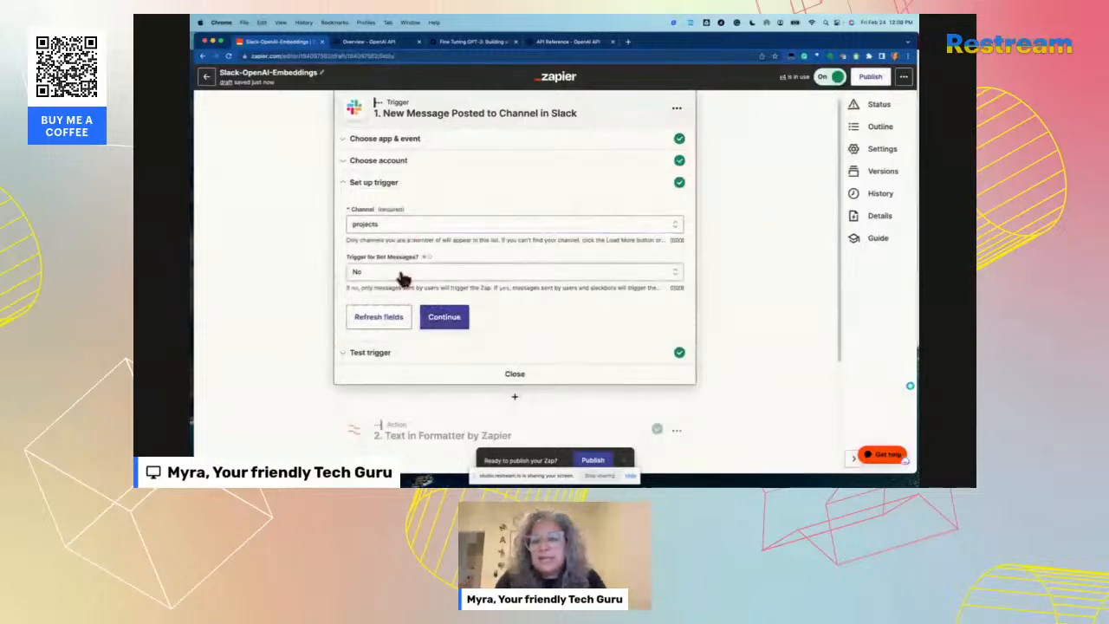
pyautogui.click(378, 352)
pyautogui.scroll(-3, 445, 339)
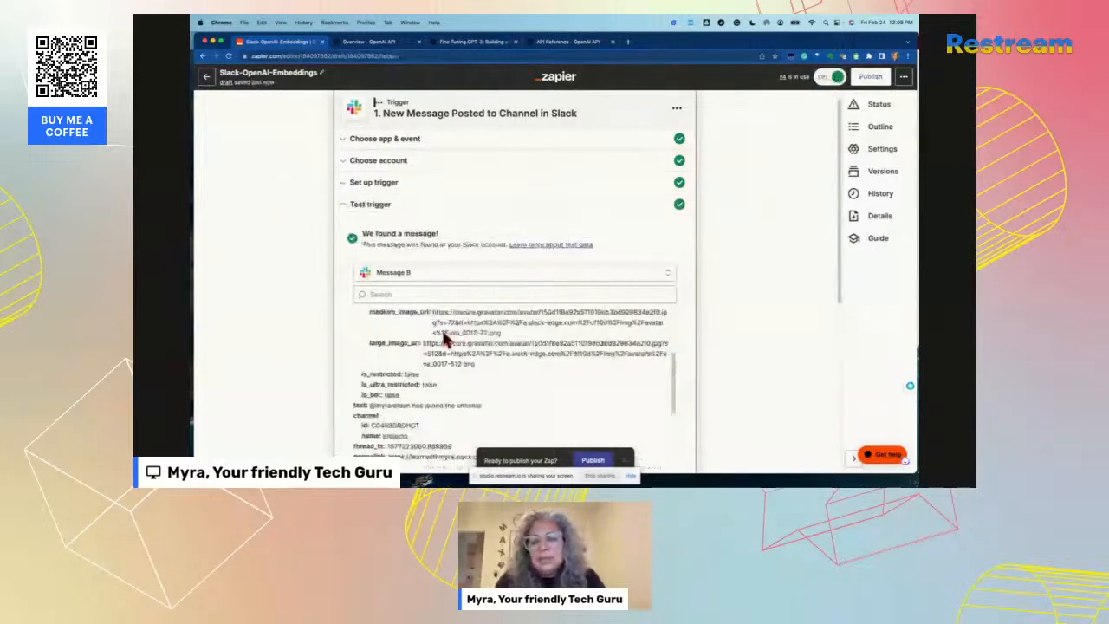
pyautogui.scroll(-5, 444, 340)
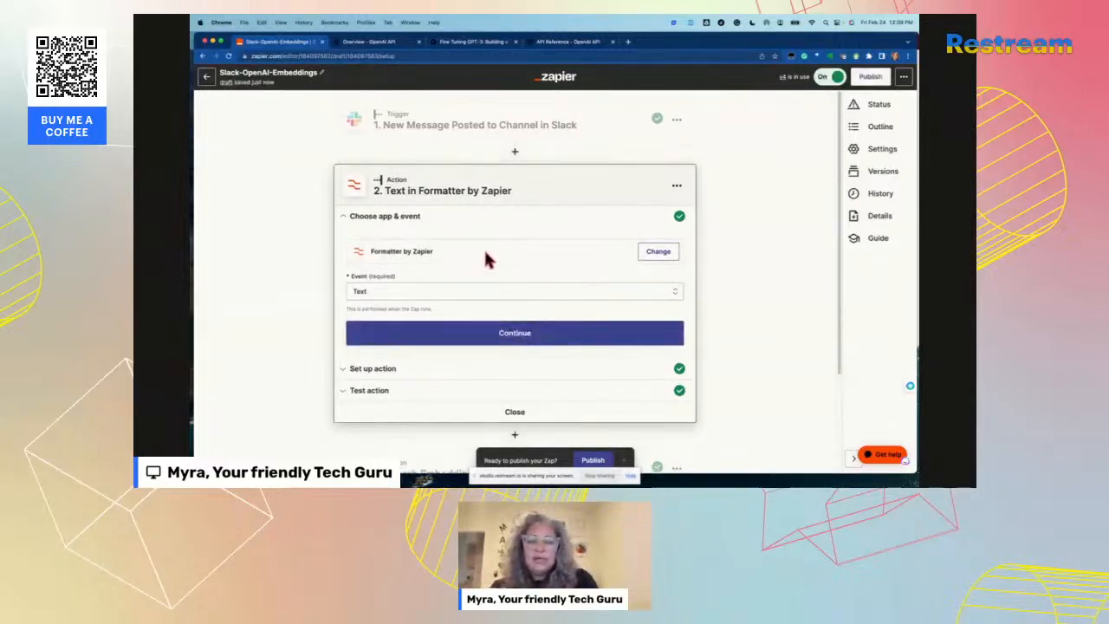
# Step: Open the Formatter step's action setup and read through its Constitution input text down to the separator and segment index settings
pyautogui.click(467, 336)
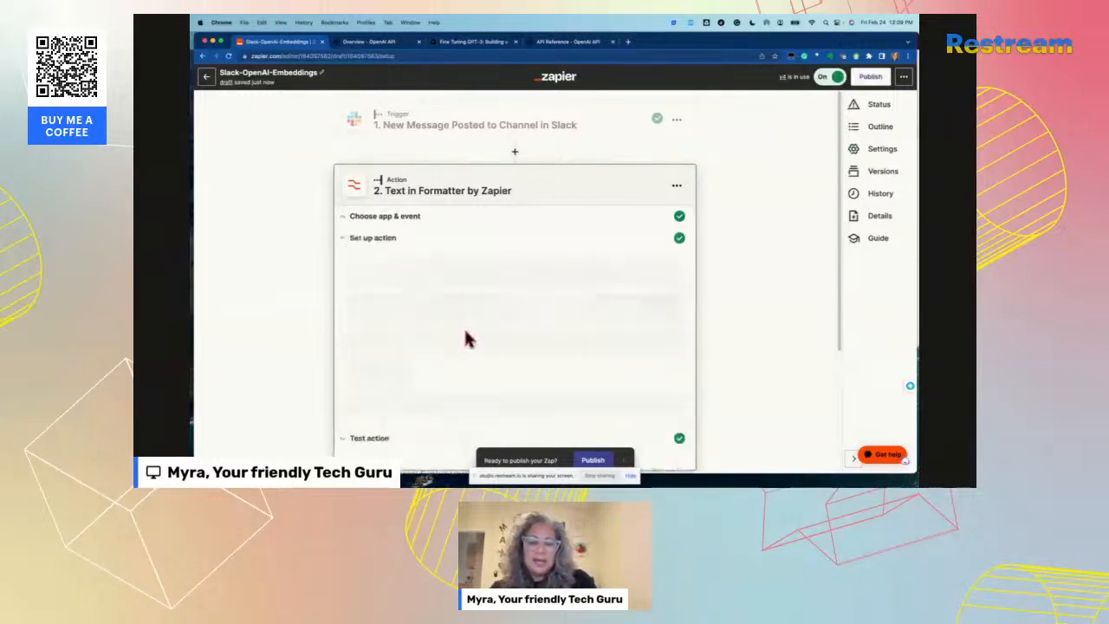
pyautogui.scroll(-2, 465, 338)
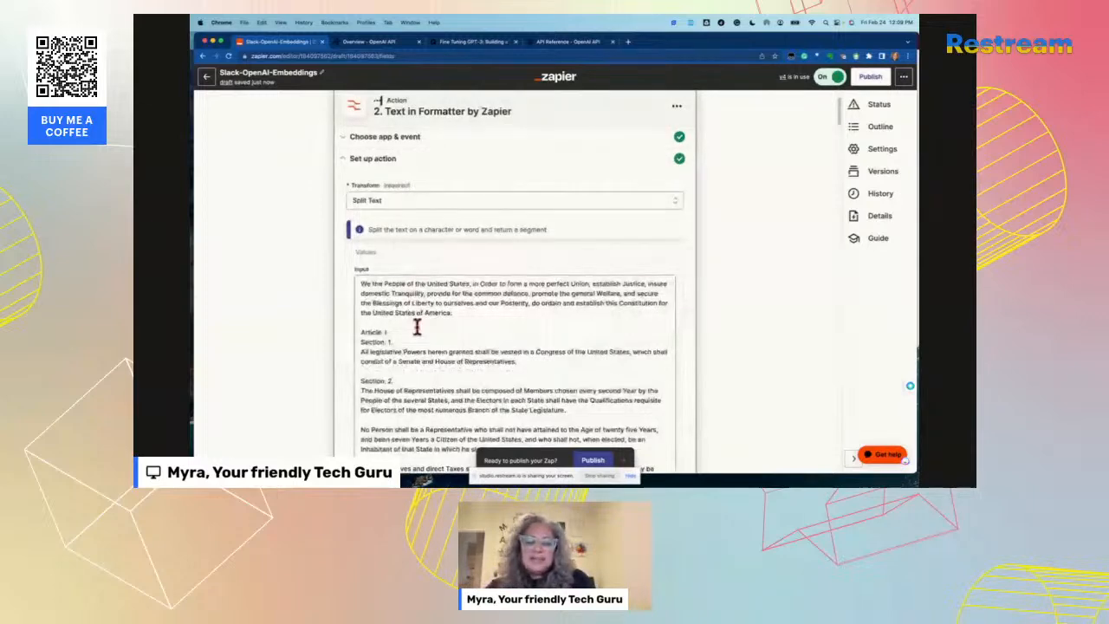
pyautogui.scroll(-2, 417, 326)
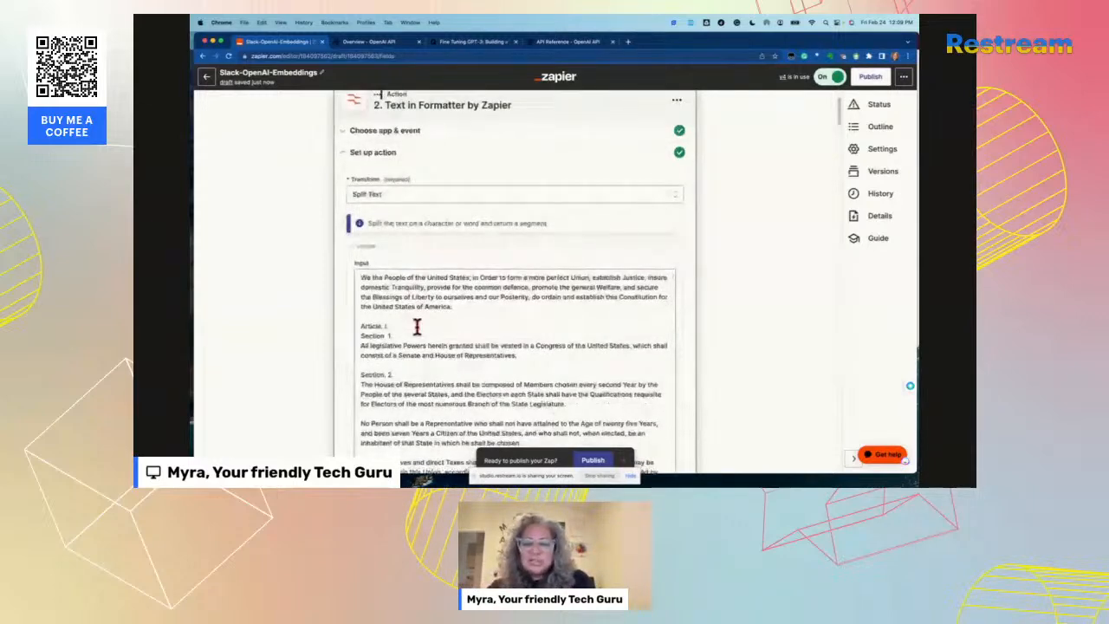
pyautogui.scroll(-2, 417, 327)
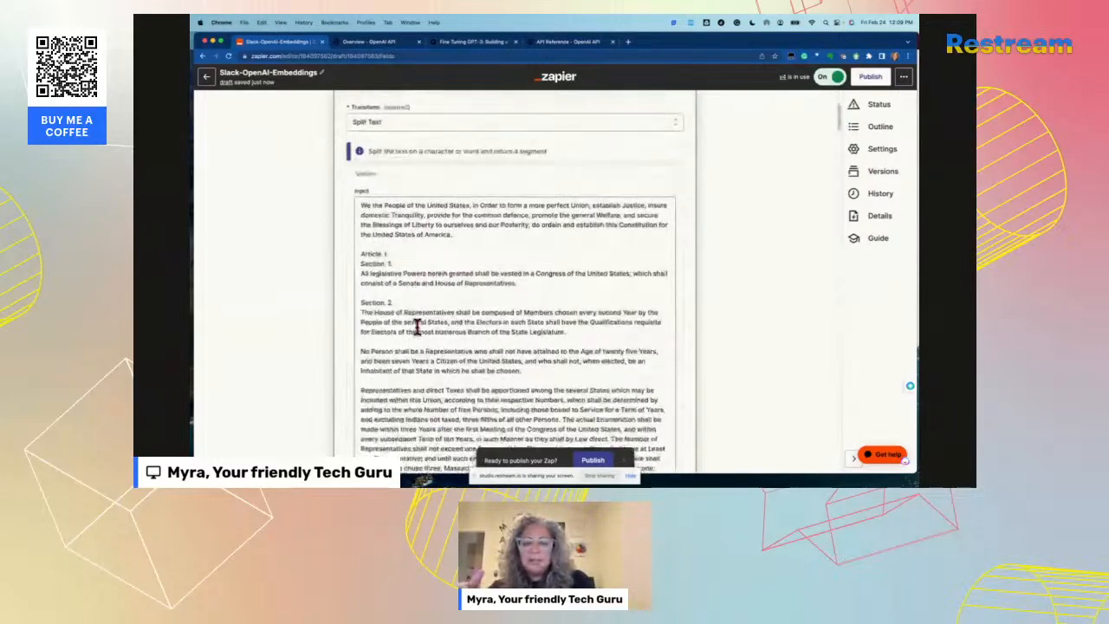
pyautogui.scroll(-3, 417, 327)
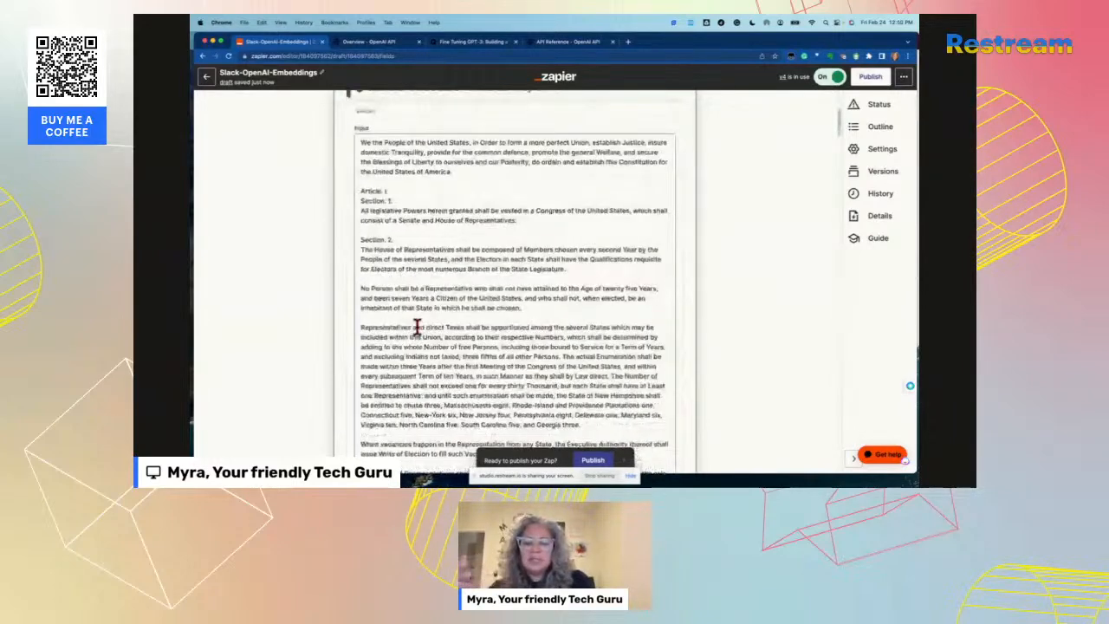
pyautogui.scroll(-3, 416, 327)
pyautogui.scroll(-15, 417, 326)
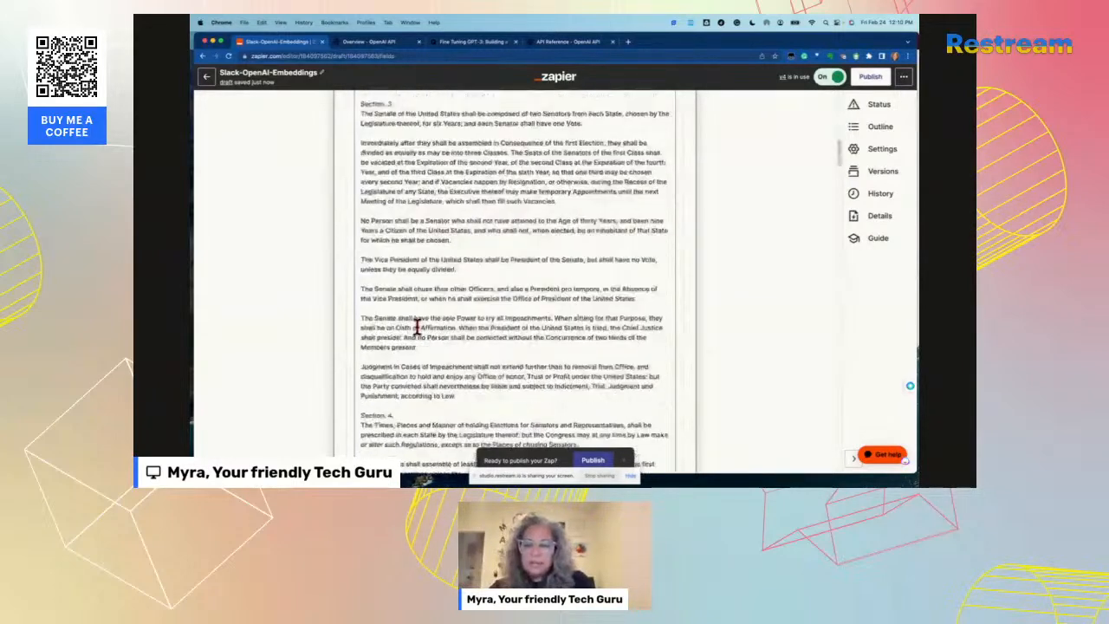
pyautogui.scroll(-6, 417, 327)
pyautogui.scroll(-11, 416, 327)
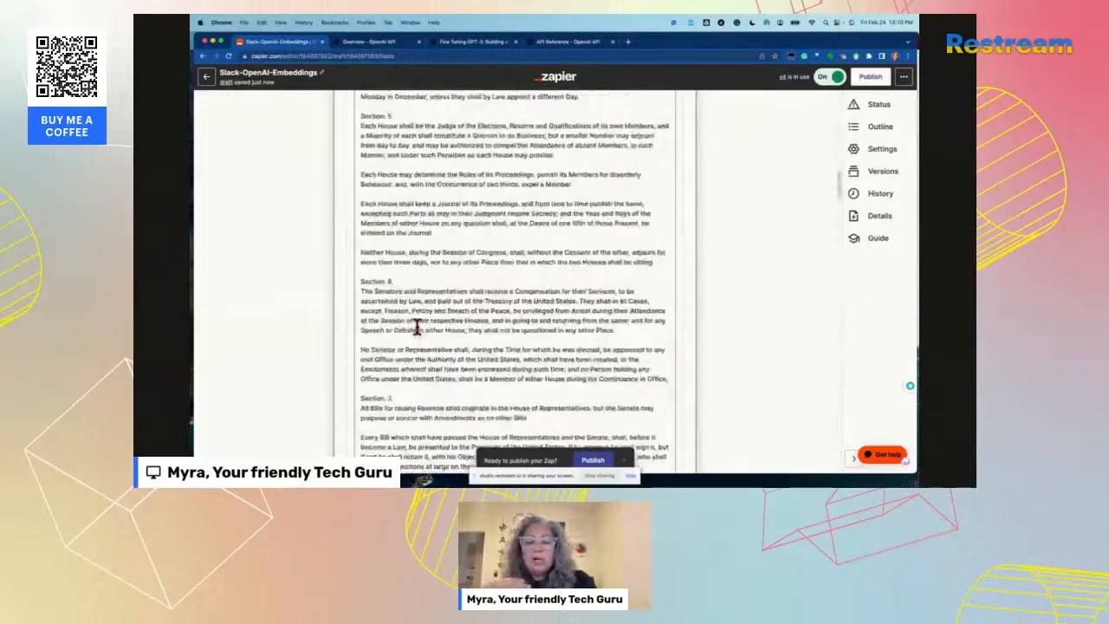
pyautogui.scroll(-5, 417, 326)
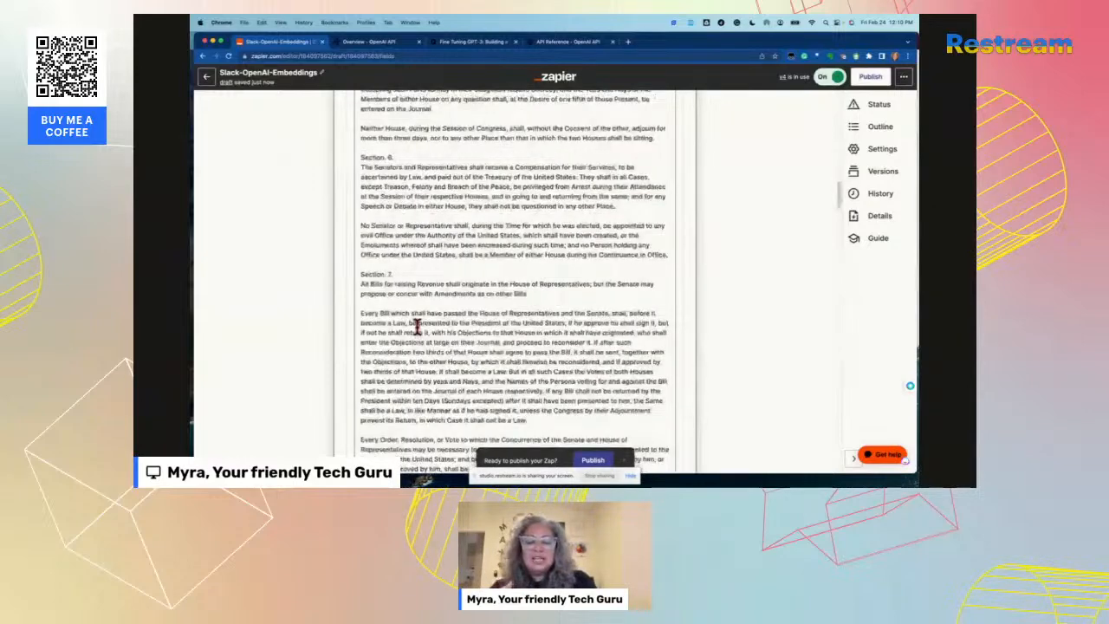
pyautogui.scroll(-8, 417, 327)
pyautogui.scroll(-16, 417, 327)
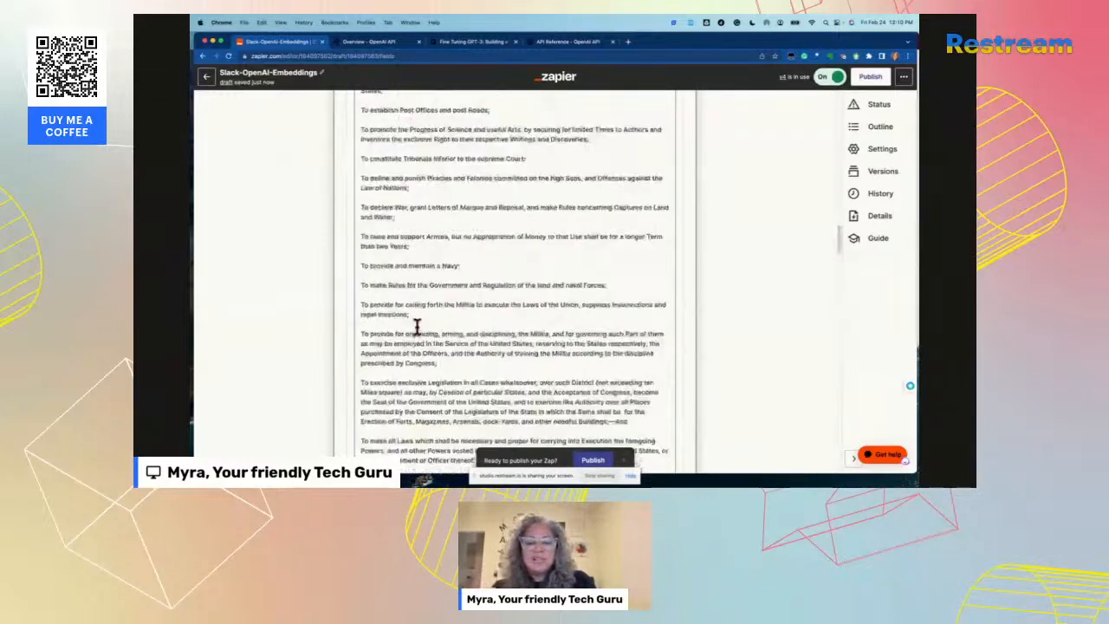
pyautogui.scroll(-17, 416, 326)
pyautogui.scroll(-20, 417, 326)
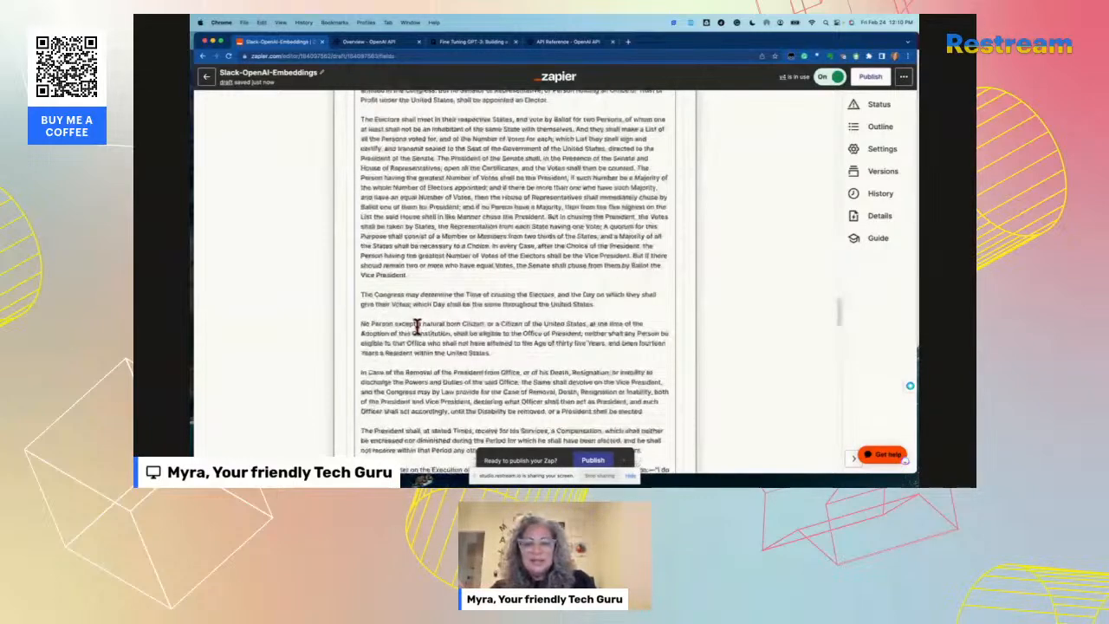
pyautogui.scroll(-13, 417, 327)
pyautogui.scroll(-15, 416, 326)
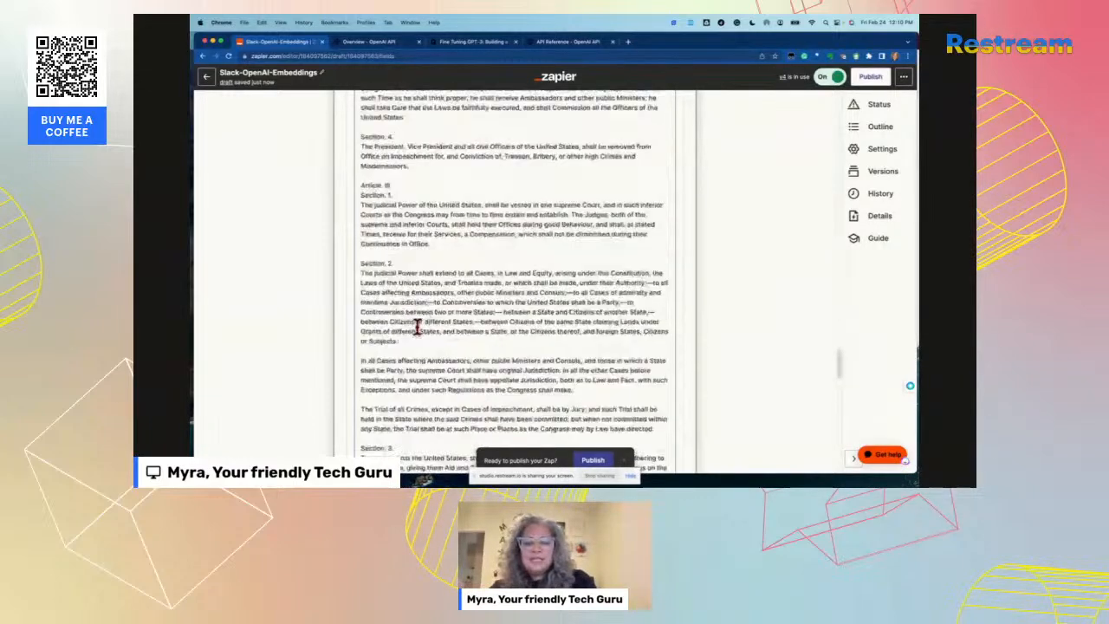
pyautogui.scroll(-20, 416, 327)
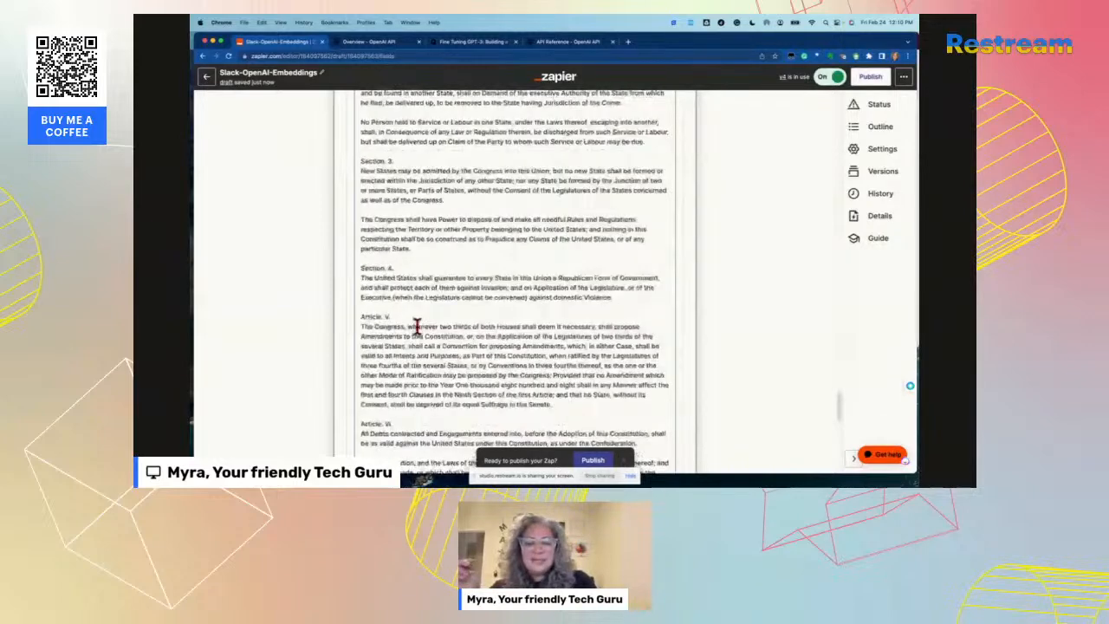
pyautogui.scroll(-15, 417, 327)
pyautogui.scroll(-1, 502, 256)
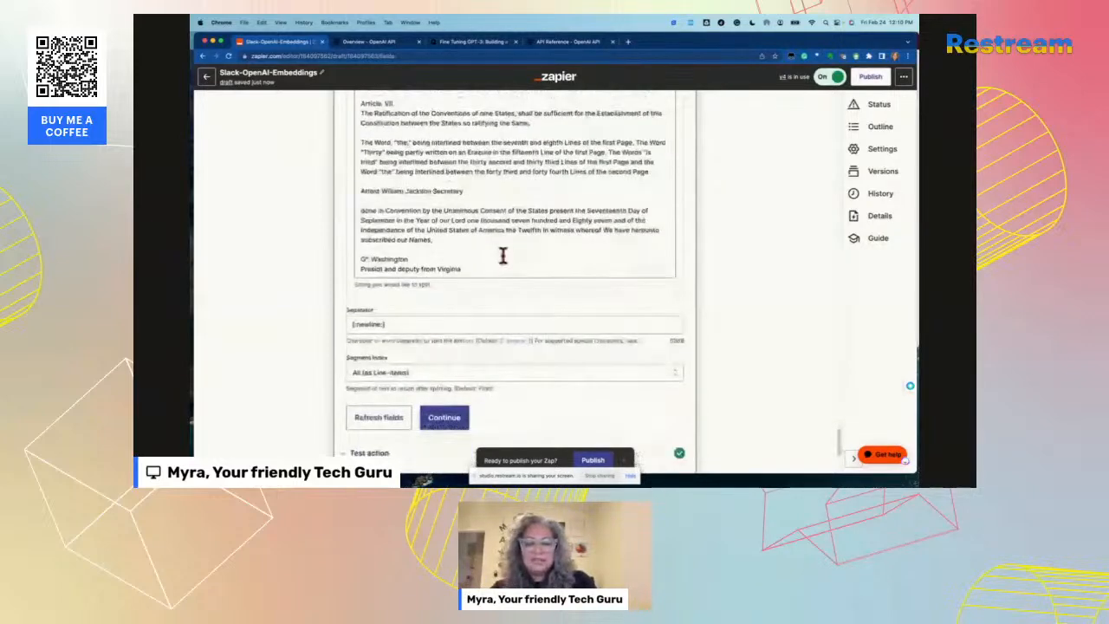
# Step: Look back over the Constitution input text up to the Formatter step's Transform setting
pyautogui.scroll(15, 503, 255)
pyautogui.scroll(5, 503, 255)
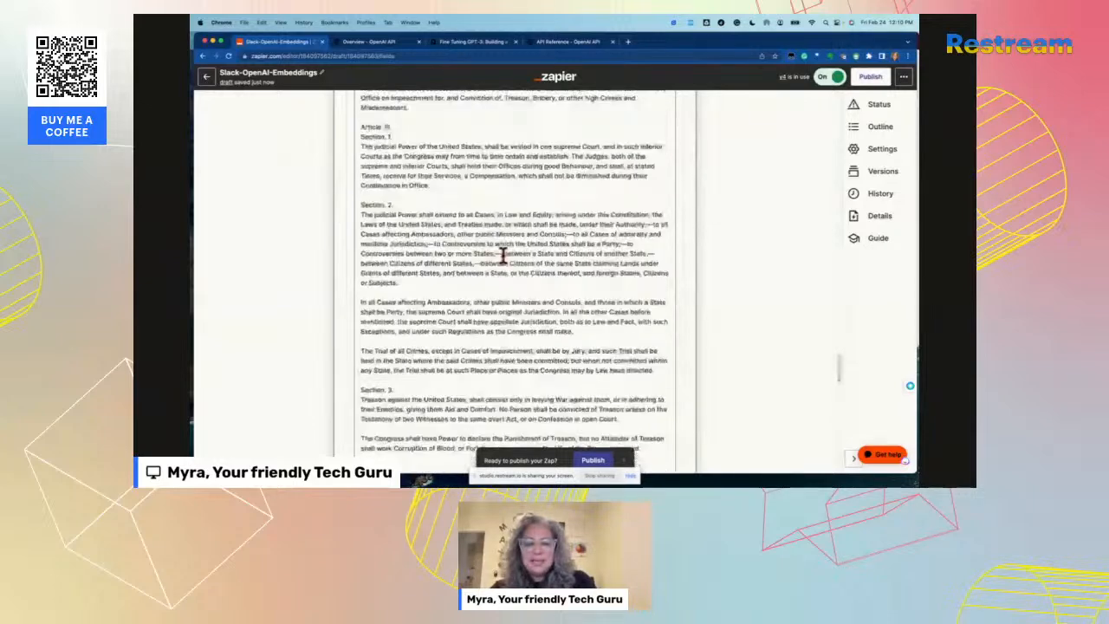
pyautogui.scroll(5, 502, 255)
pyautogui.scroll(5, 502, 256)
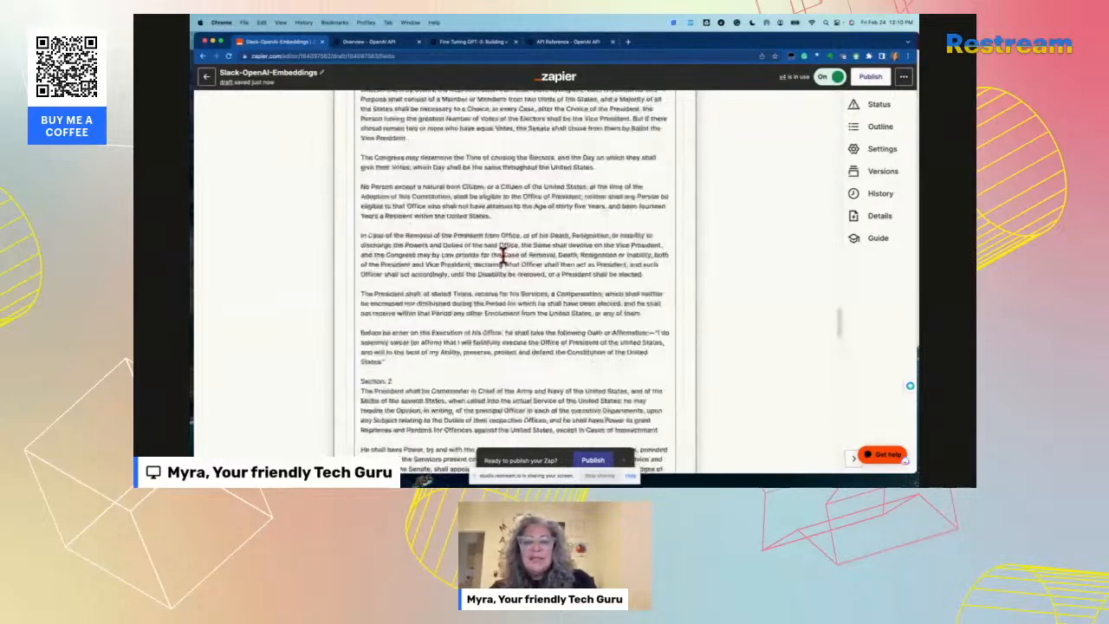
pyautogui.scroll(1, 503, 255)
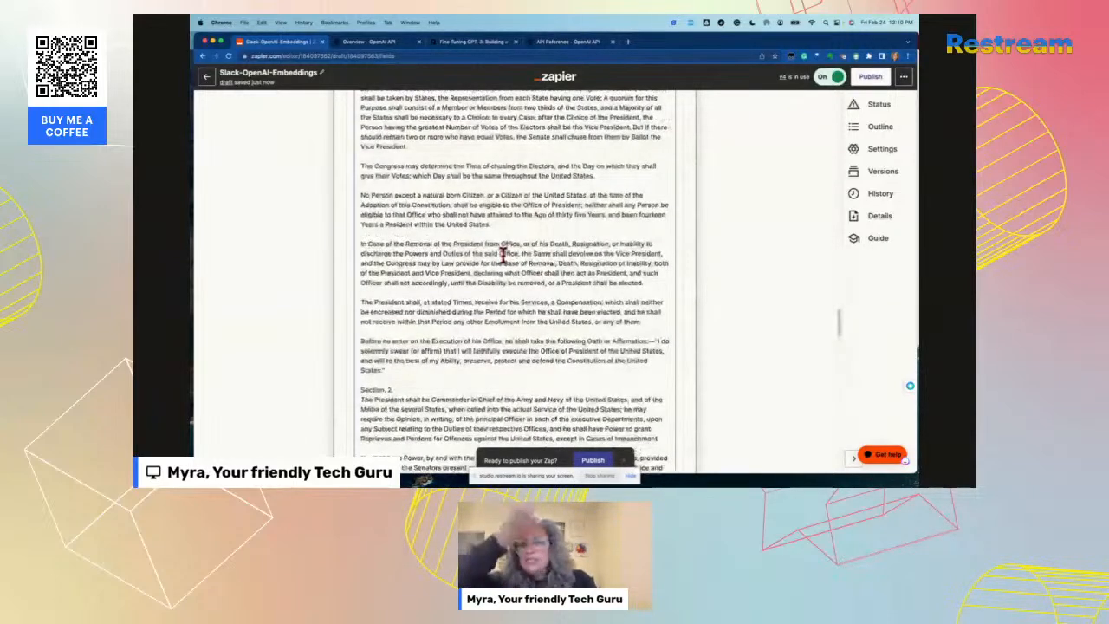
pyautogui.scroll(5, 503, 256)
pyautogui.scroll(5, 503, 256)
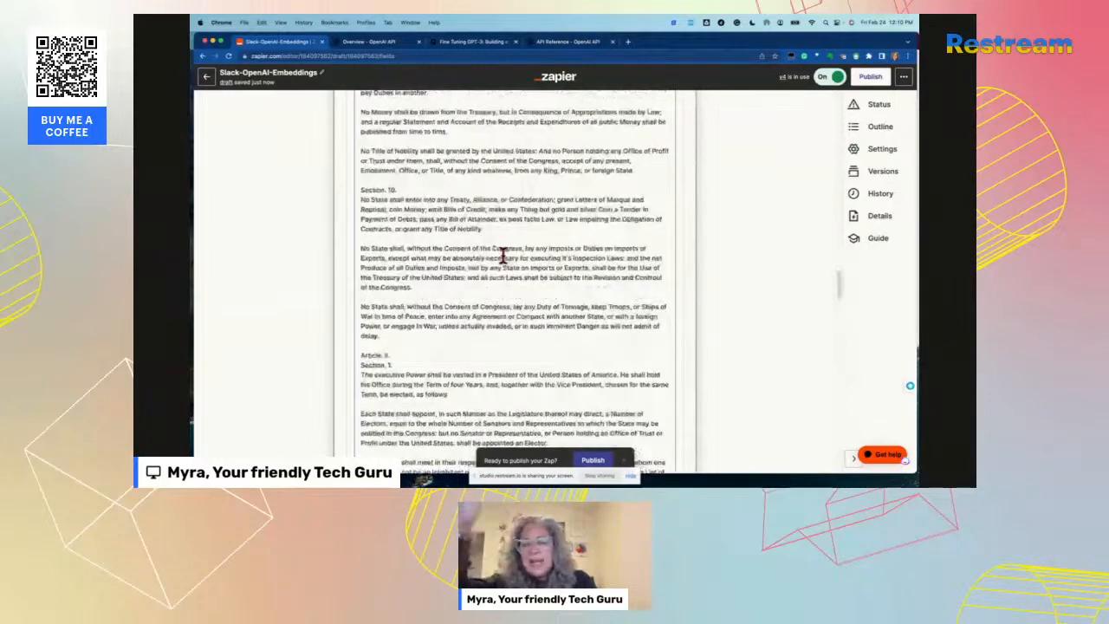
pyautogui.scroll(5, 503, 255)
pyautogui.scroll(5, 502, 256)
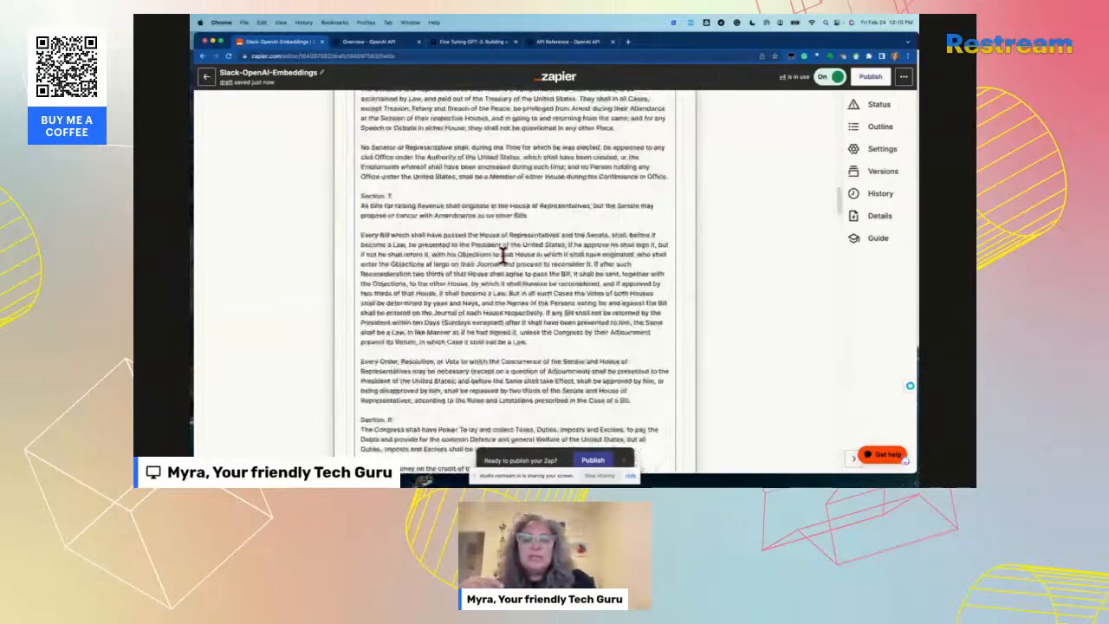
pyautogui.scroll(5, 503, 255)
pyautogui.scroll(5, 503, 255)
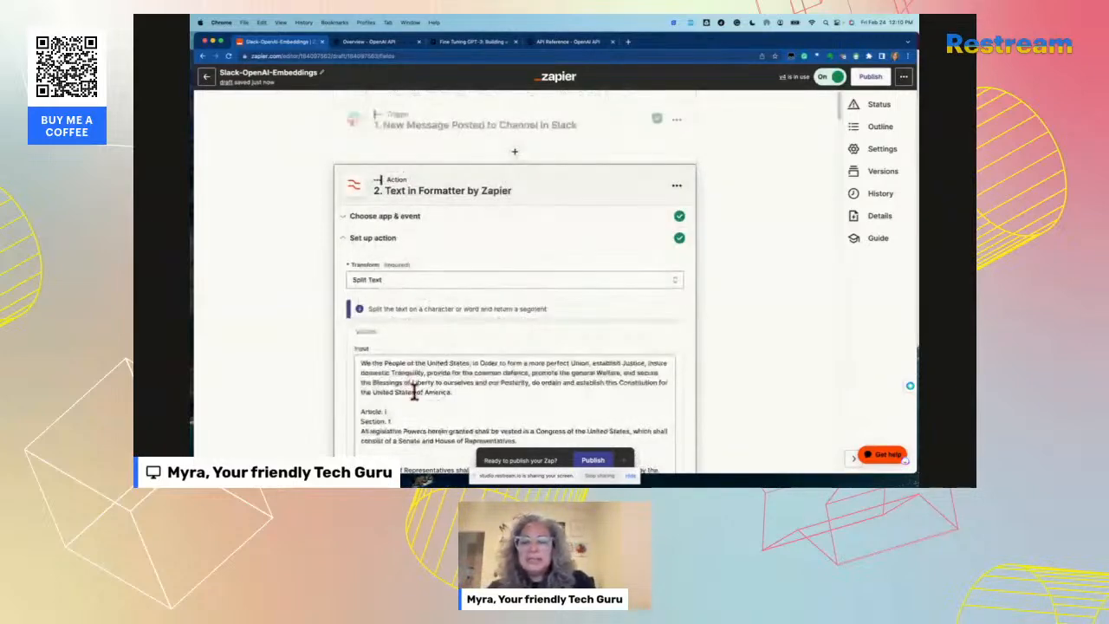
# Step: Review the Formatter input again through to the separator and segment index, then examine the Constitution's closing articles
pyautogui.scroll(-1, 414, 392)
pyautogui.scroll(-5, 414, 391)
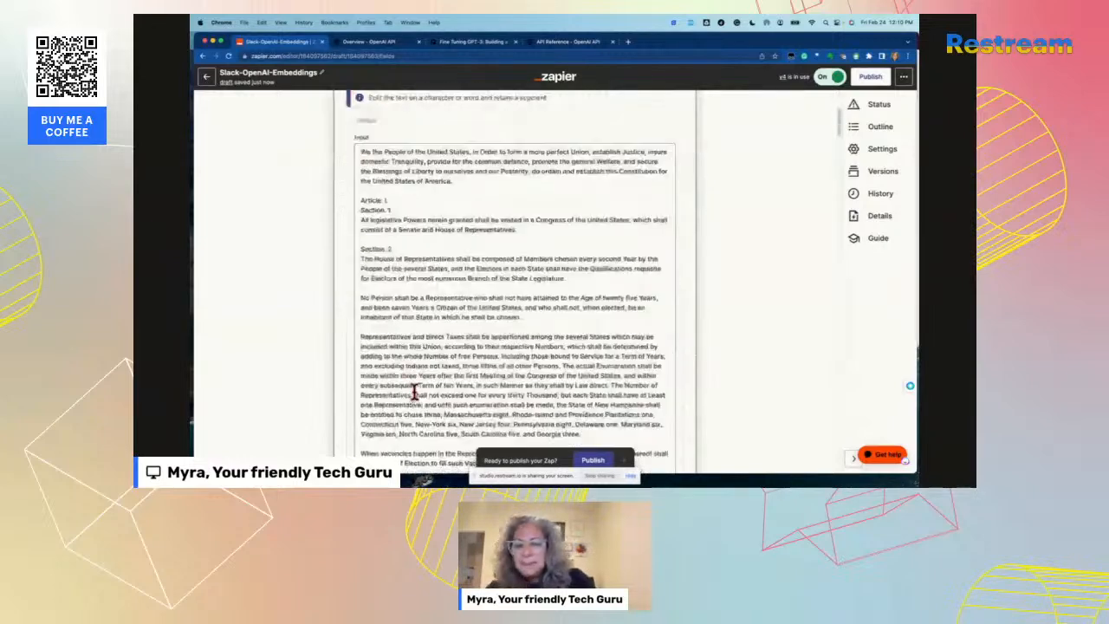
pyautogui.scroll(-15, 414, 392)
pyautogui.scroll(-15, 414, 391)
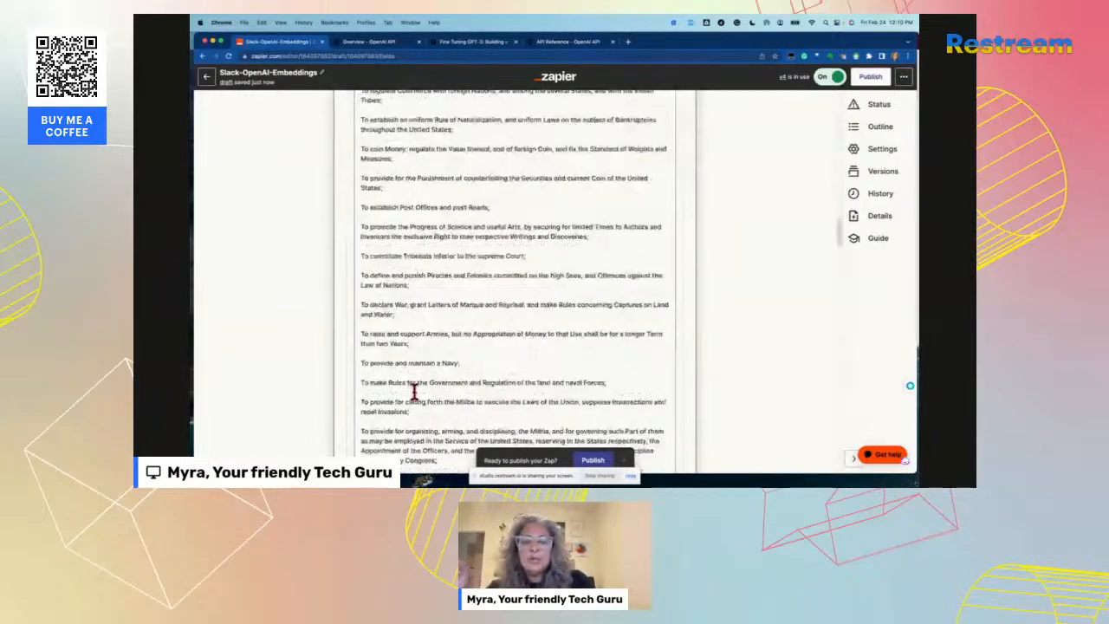
pyautogui.scroll(-20, 414, 391)
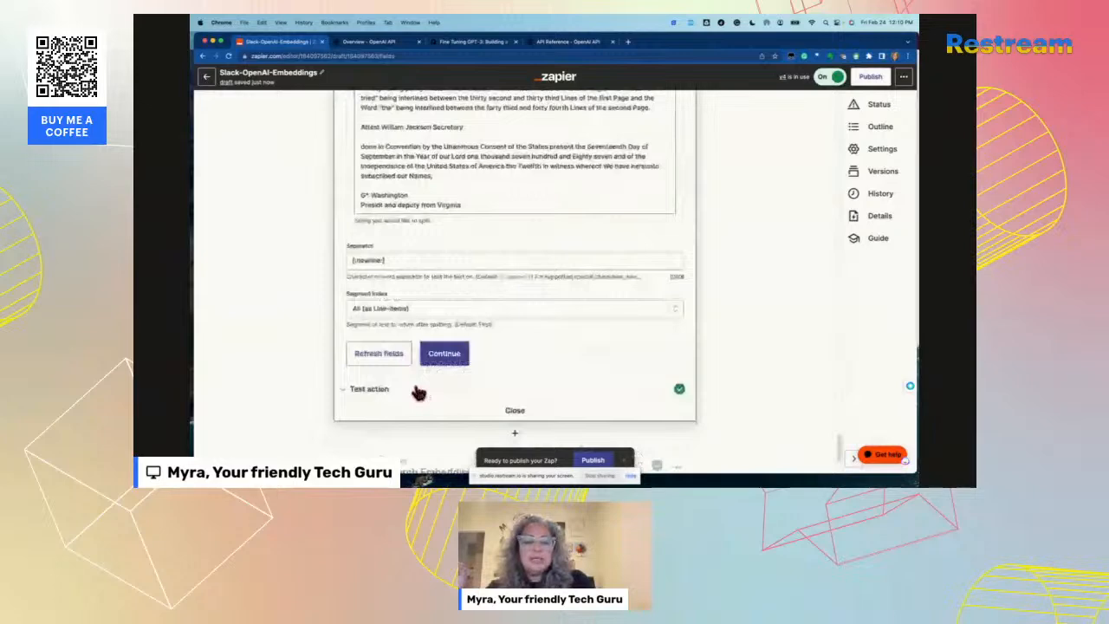
pyautogui.scroll(3, 416, 389)
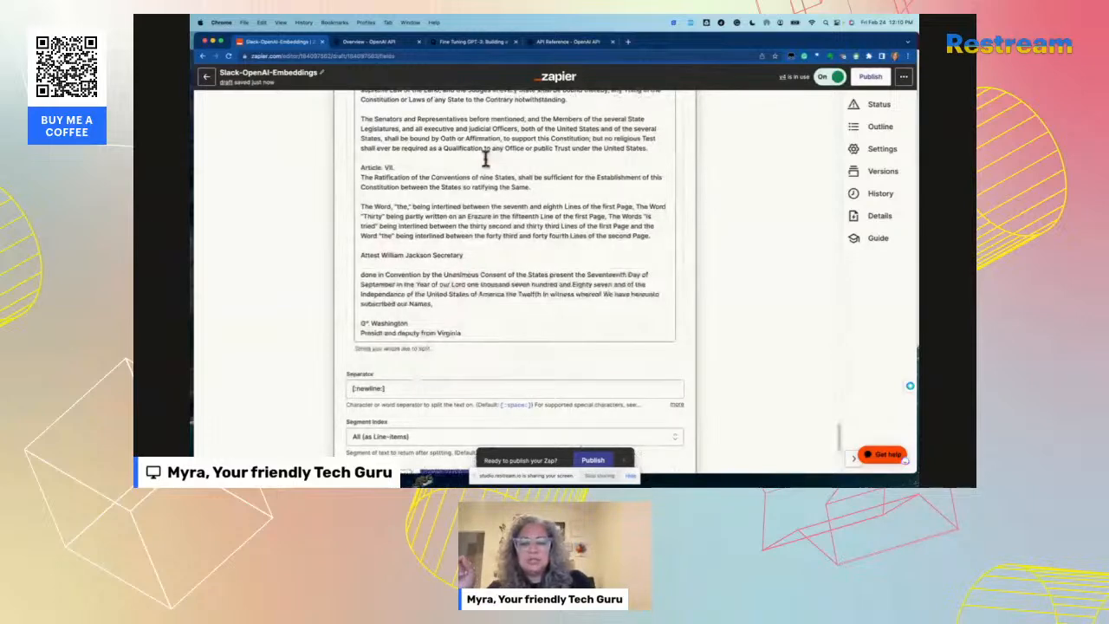
pyautogui.scroll(1, 416, 159)
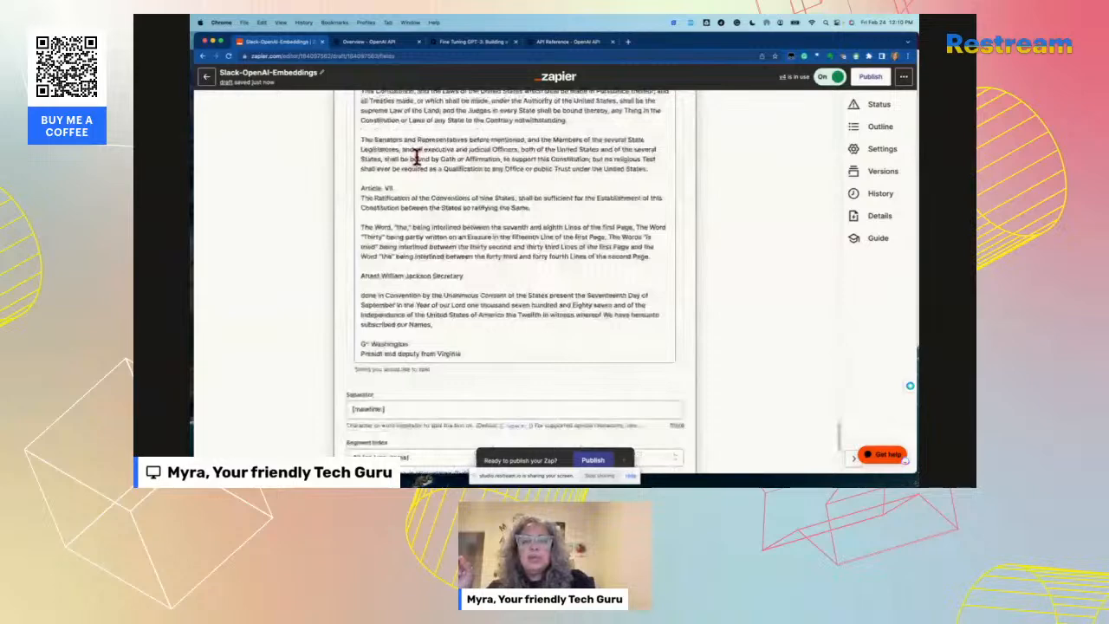
pyautogui.scroll(3, 420, 143)
pyautogui.scroll(3, 424, 132)
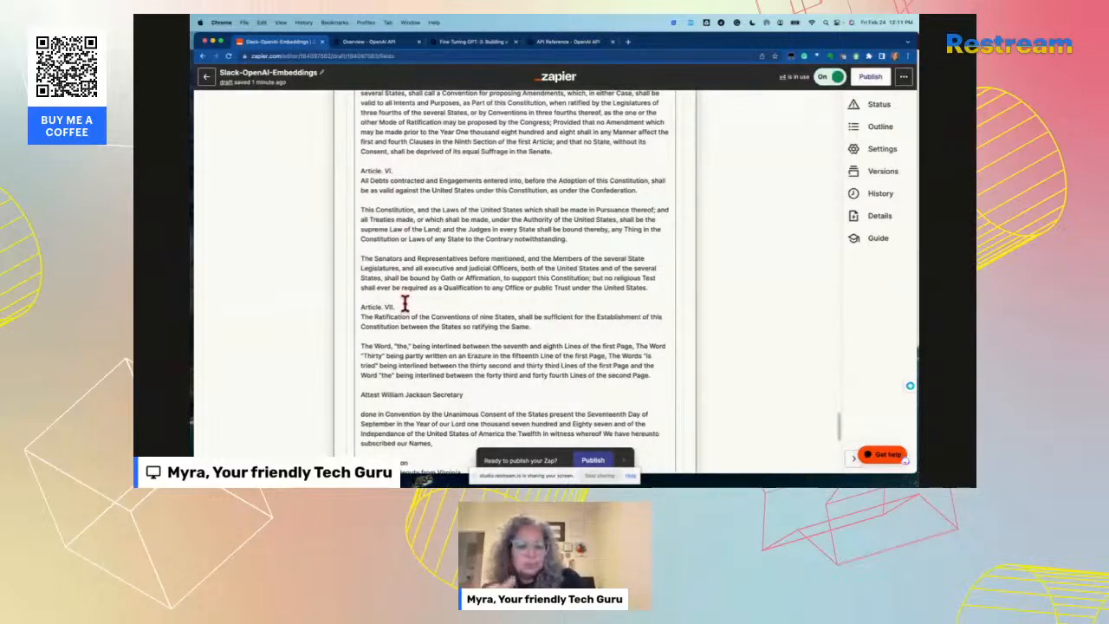
# Step: Read through the Constitution's closing articles in the Formatter input and examine the separator and segment index settings
pyautogui.scroll(-2, 405, 303)
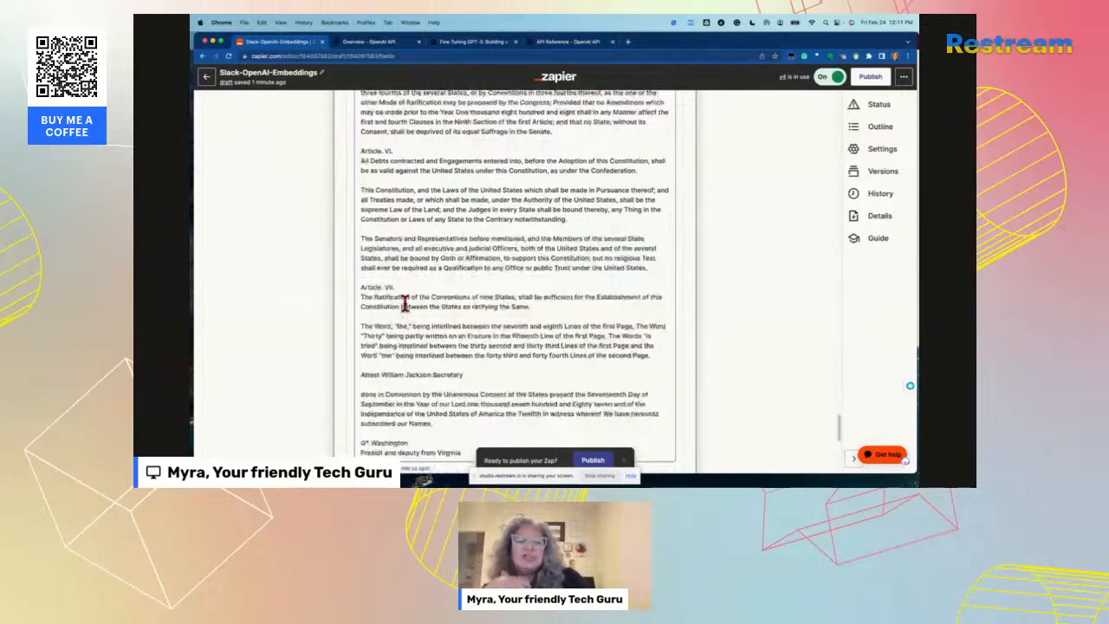
pyautogui.scroll(-2, 404, 303)
pyautogui.scroll(-3, 405, 304)
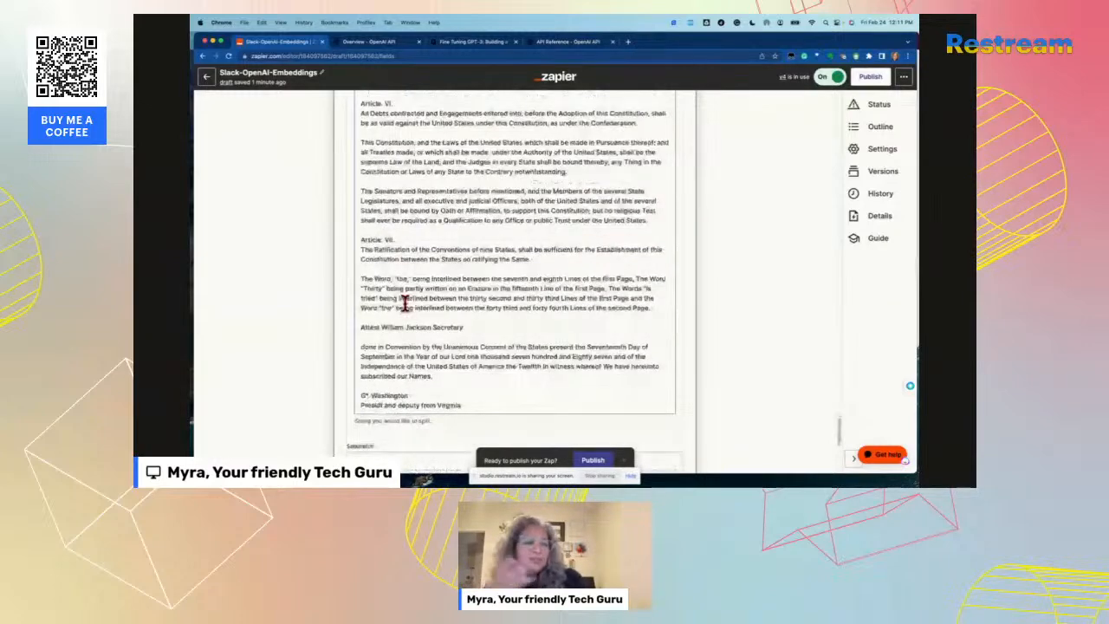
pyautogui.scroll(-1, 404, 303)
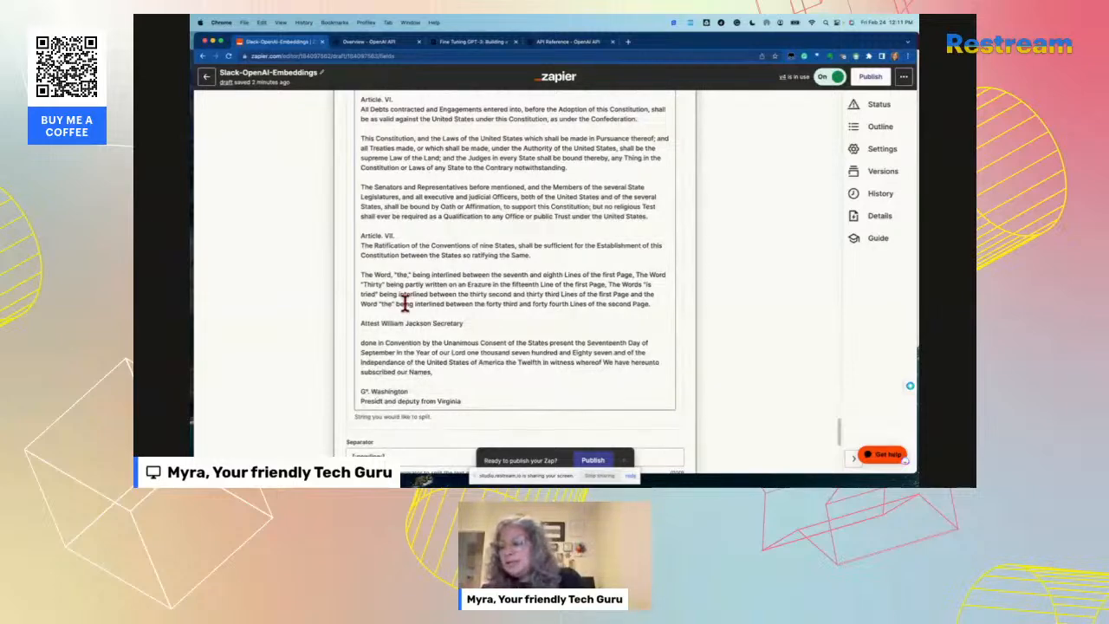
pyautogui.scroll(-1, 404, 303)
pyautogui.scroll(-2, 405, 304)
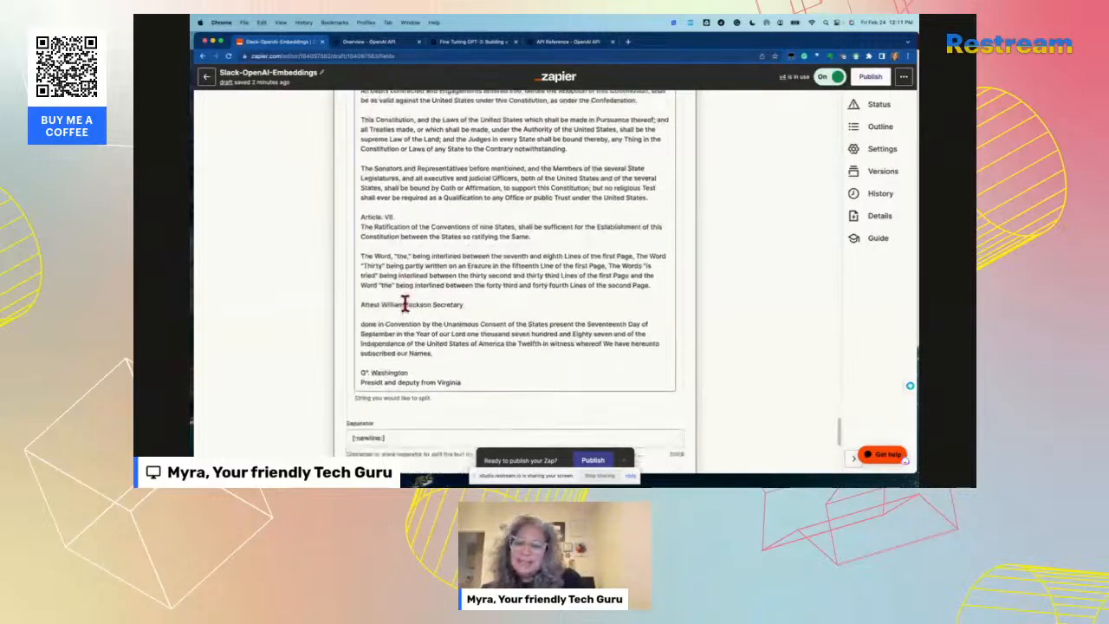
pyautogui.scroll(-2, 404, 303)
pyautogui.scroll(-3, 405, 303)
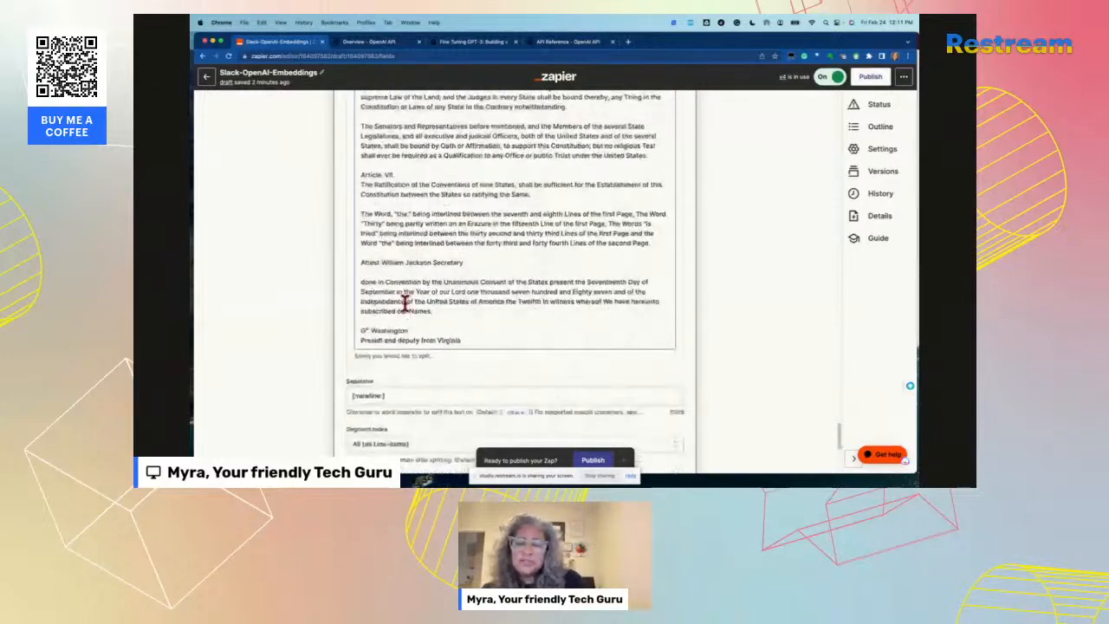
pyautogui.scroll(-1, 404, 303)
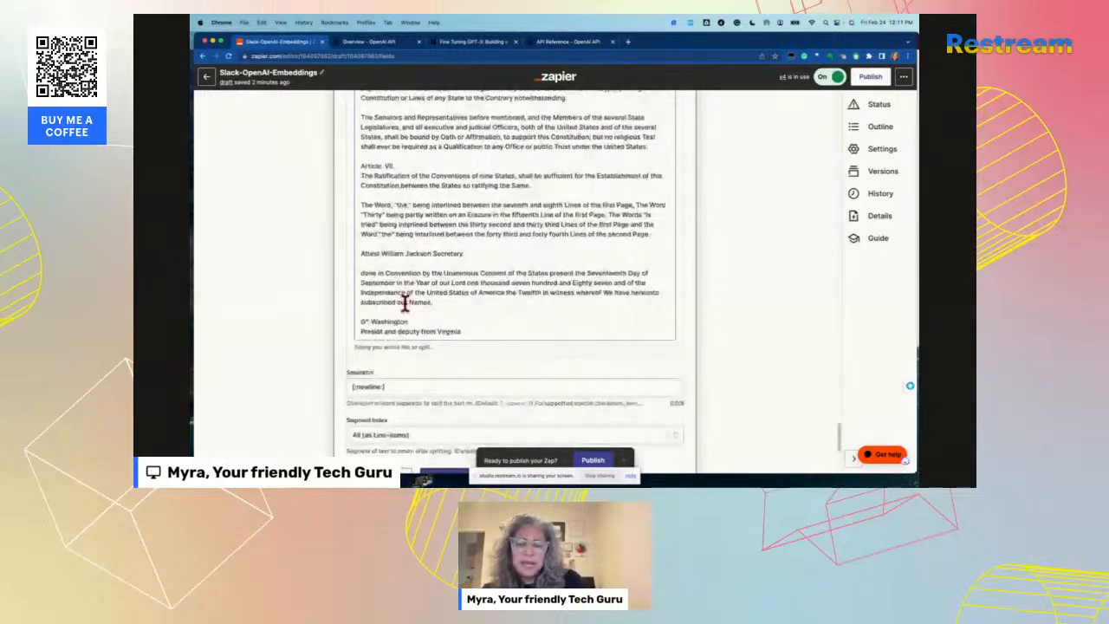
pyautogui.scroll(-1, 404, 303)
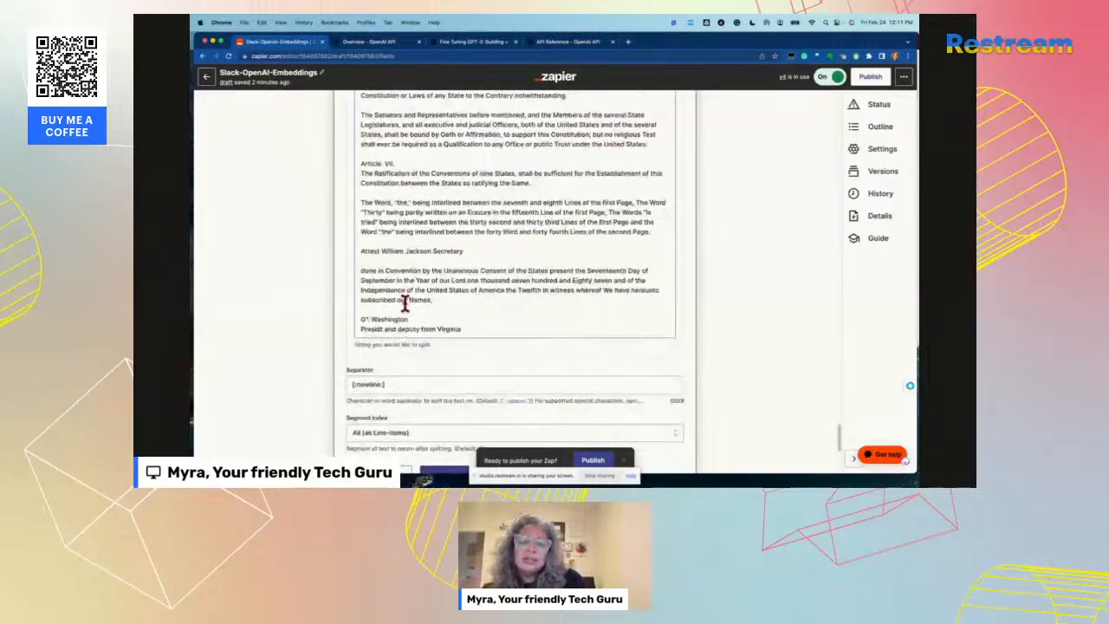
pyautogui.scroll(-1, 404, 303)
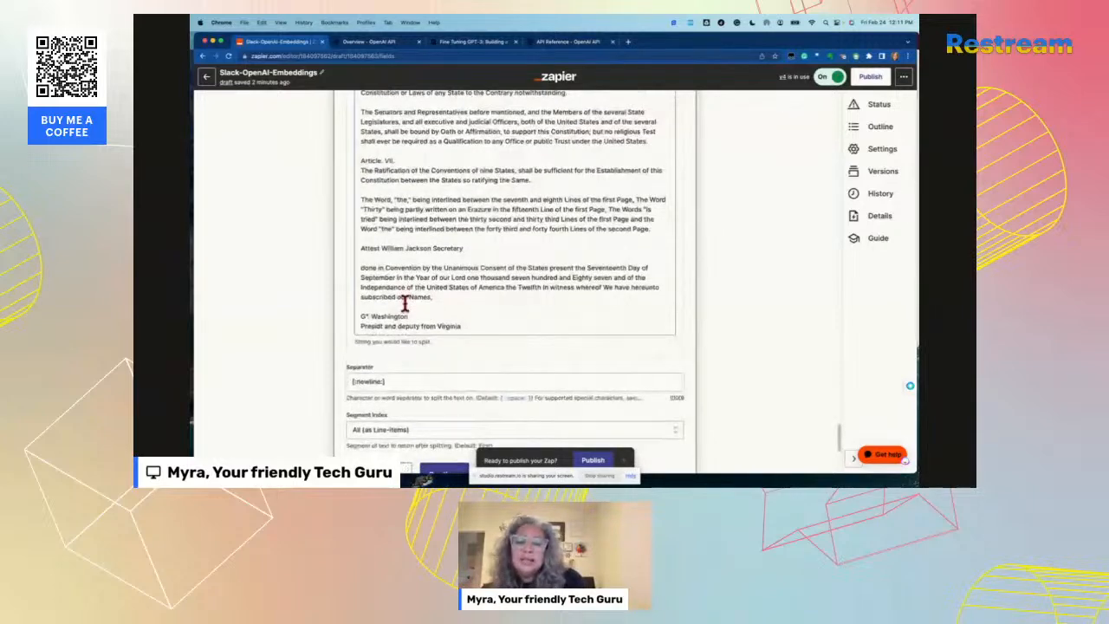
pyautogui.scroll(-1, 404, 303)
pyautogui.scroll(-5, 405, 303)
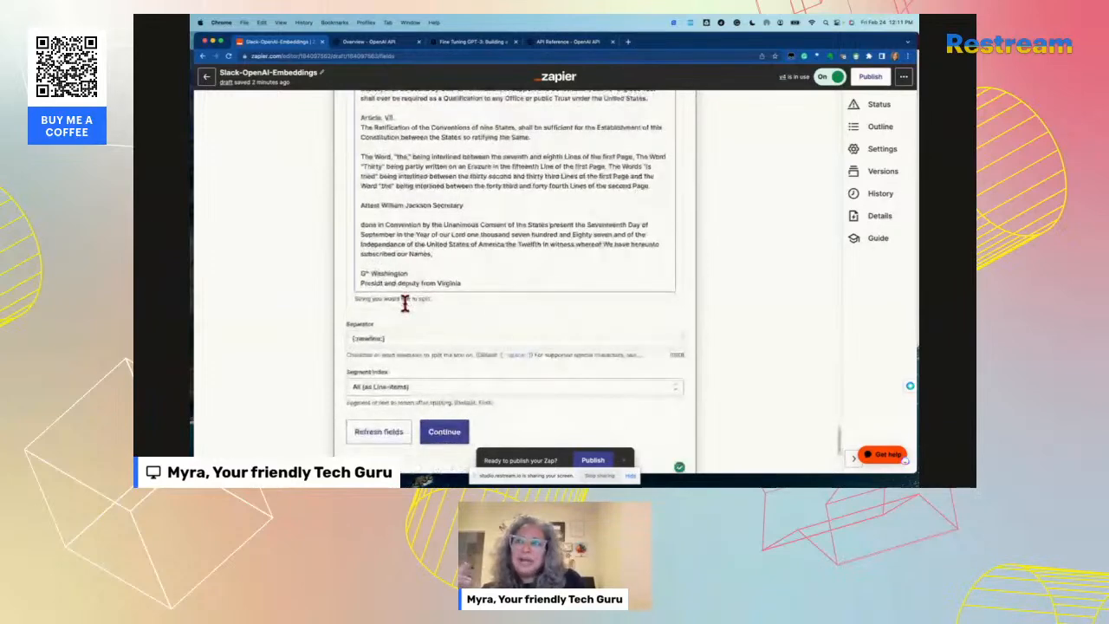
pyautogui.scroll(-2, 404, 303)
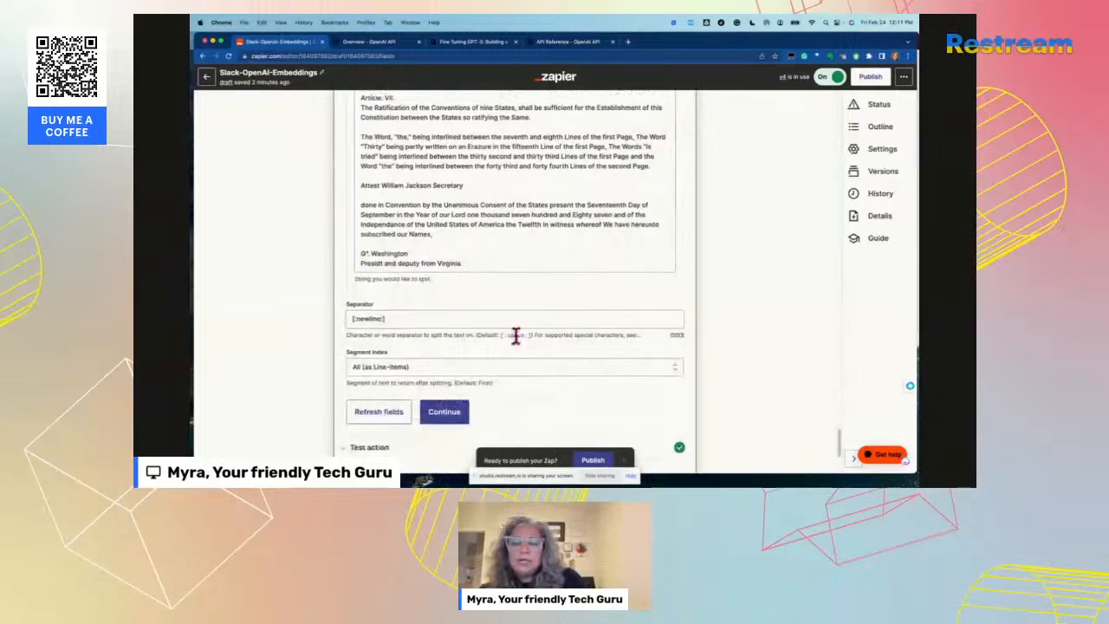
# Step: Open the separator field's linked Zapier help article, read its special characters section, and return to the Zap editor
pyautogui.click(673, 336)
pyautogui.click(630, 346)
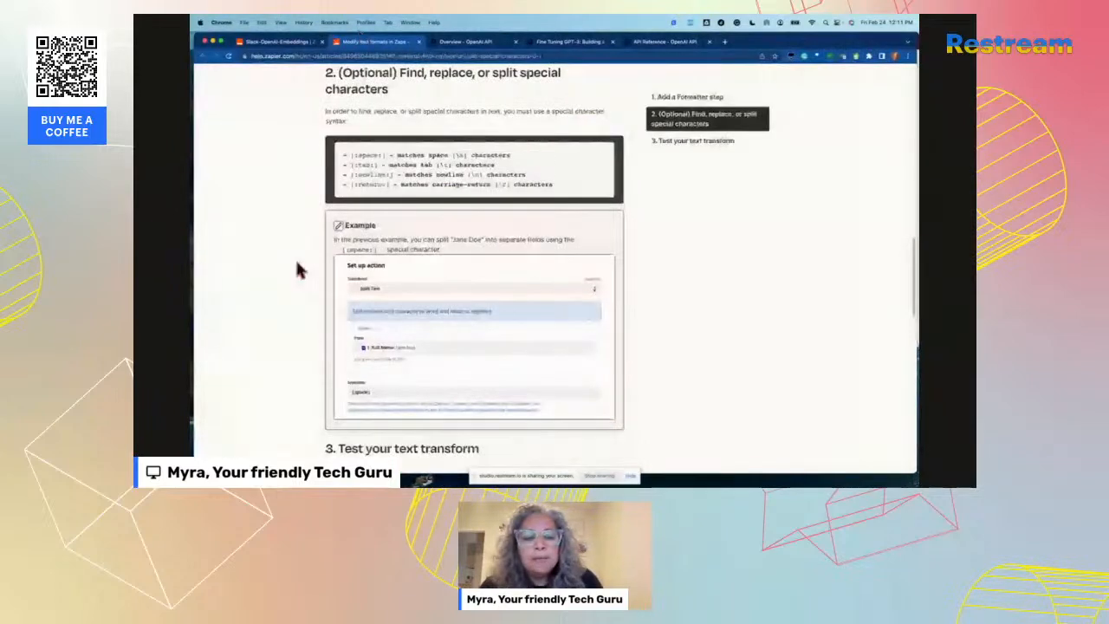
pyautogui.scroll(-5, 296, 270)
pyautogui.scroll(2, 297, 269)
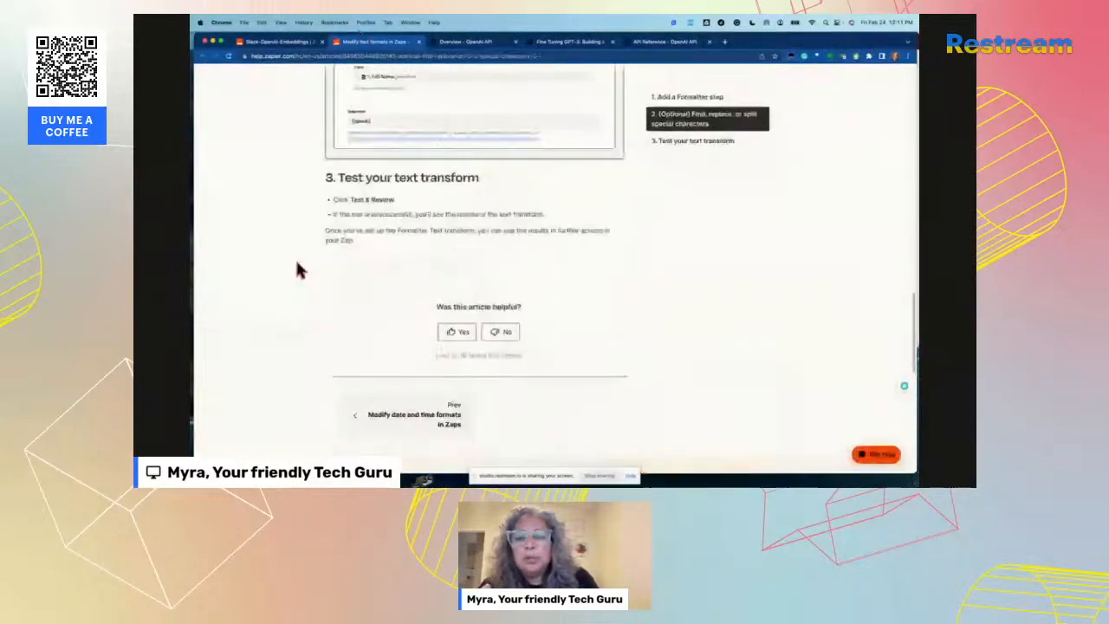
pyautogui.scroll(3, 297, 270)
pyautogui.scroll(1, 297, 269)
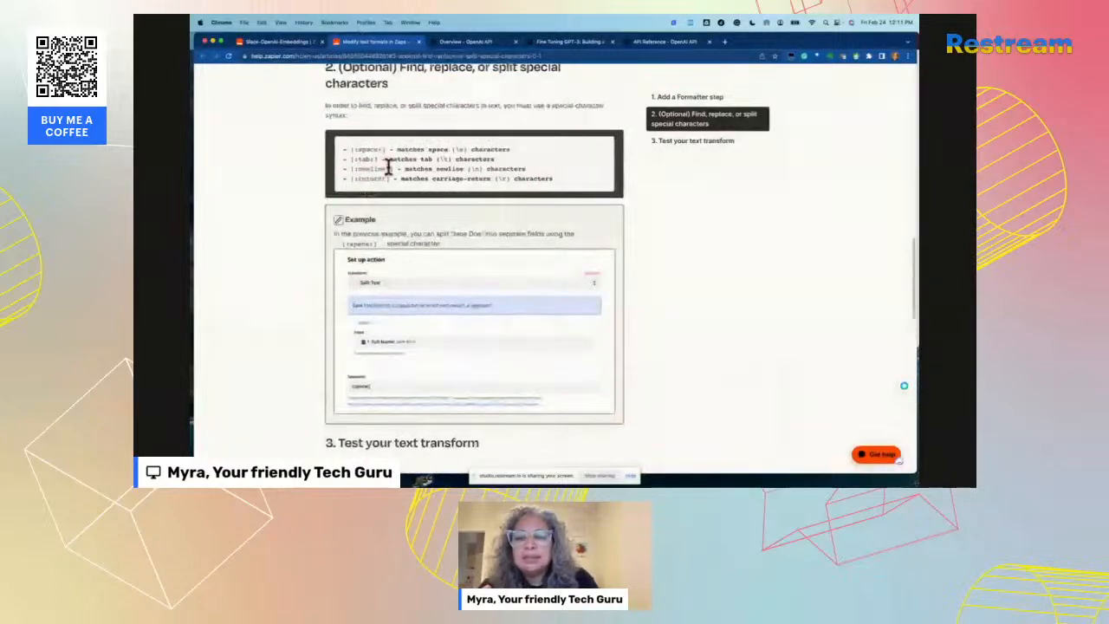
pyautogui.click(277, 42)
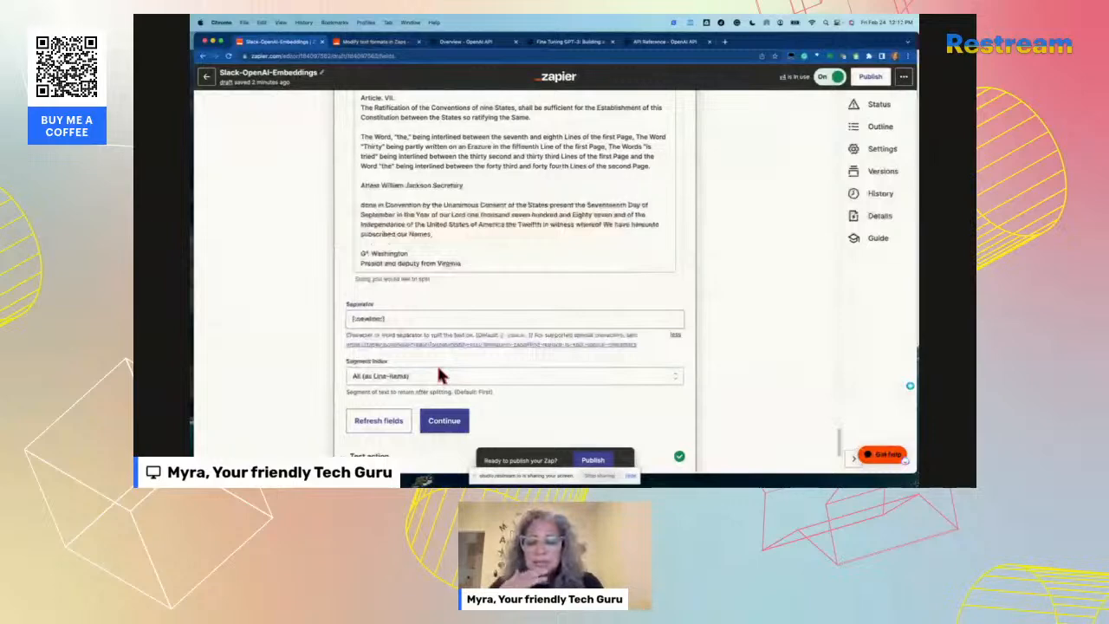
# Step: Continue from the Formatter step's action setup and retest the text split
pyautogui.scroll(-2, 437, 363)
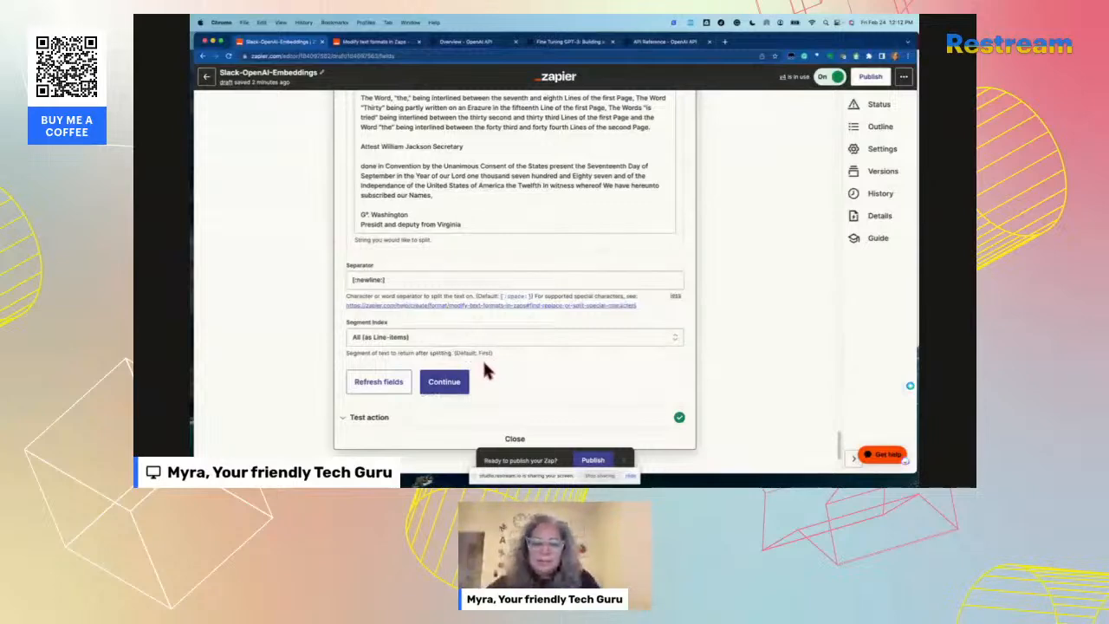
pyautogui.click(446, 386)
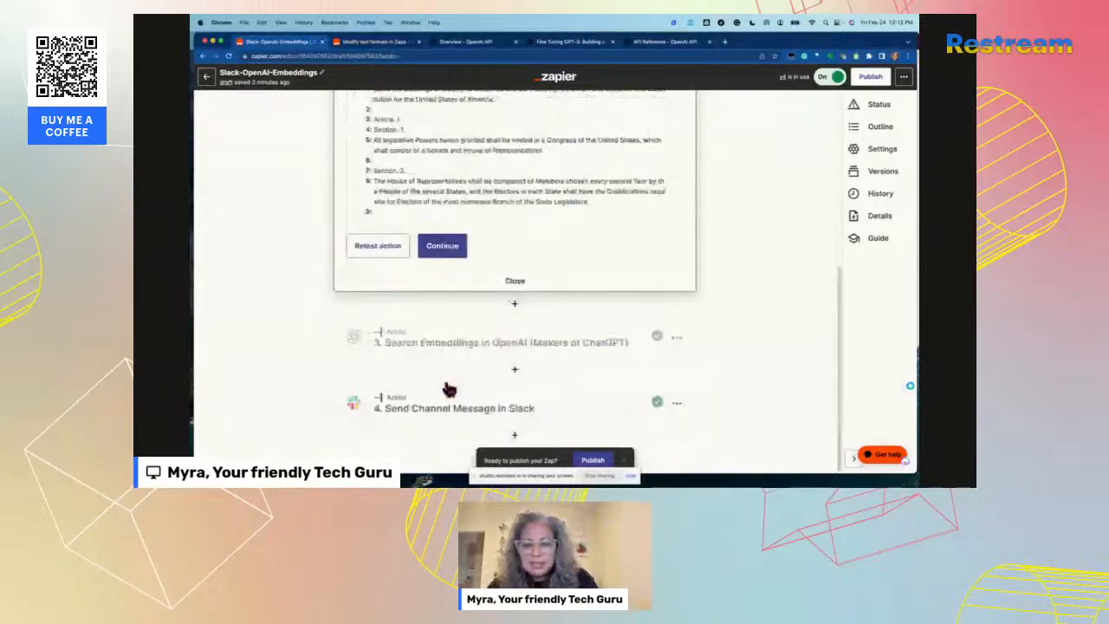
pyautogui.click(376, 249)
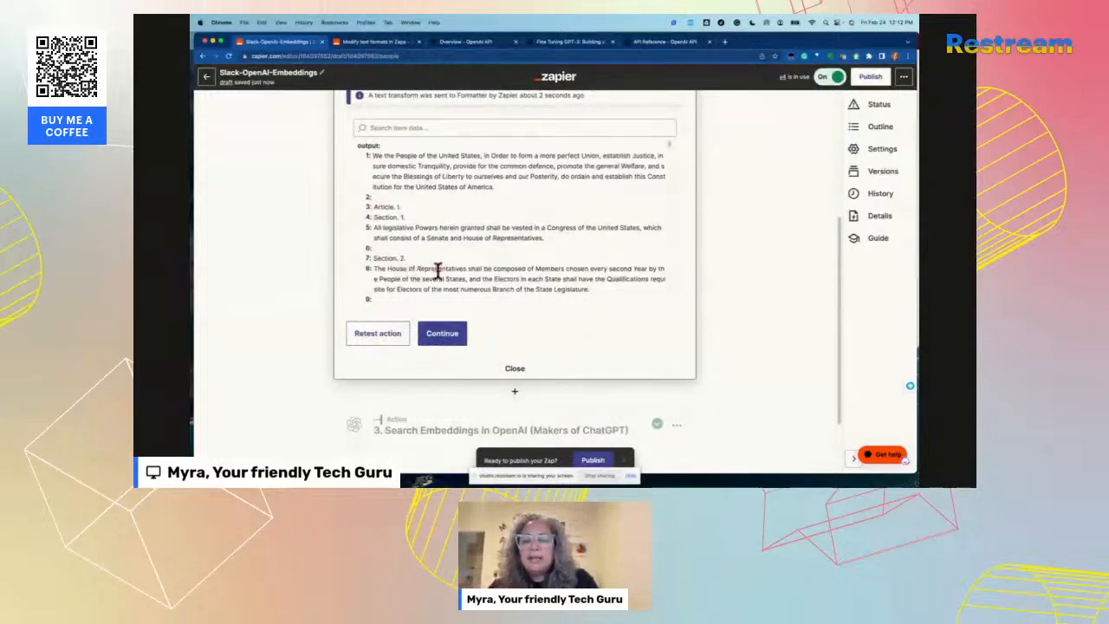
# Step: Examine the Formatter test output's numbered segments of the Constitution text
pyautogui.scroll(-2, 437, 271)
pyautogui.scroll(-6, 437, 273)
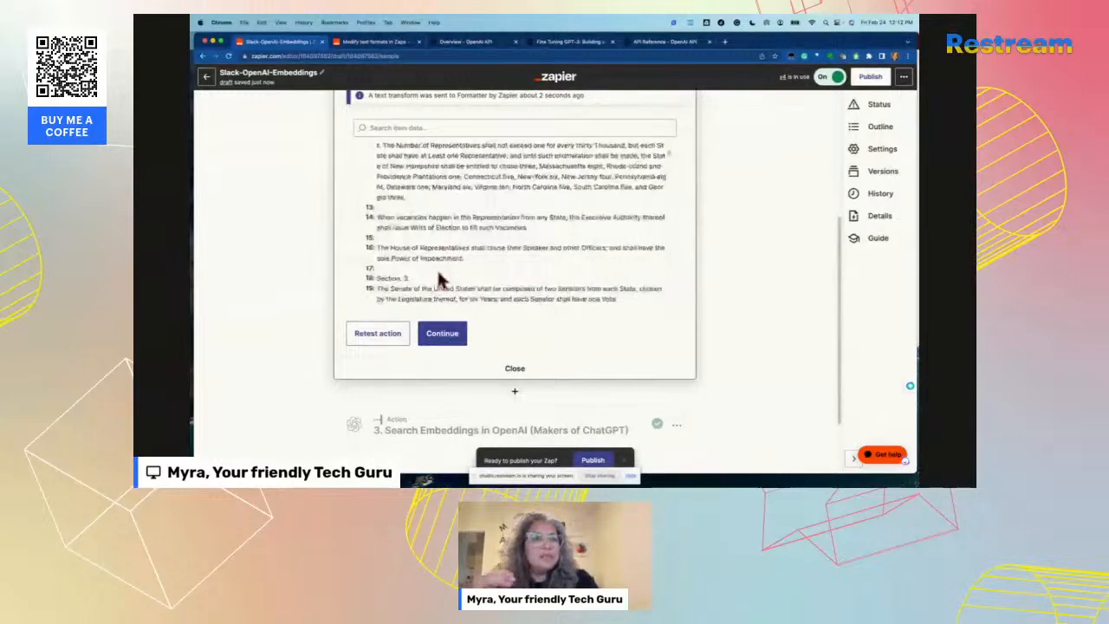
pyautogui.scroll(-1, 437, 274)
pyautogui.scroll(-5, 439, 279)
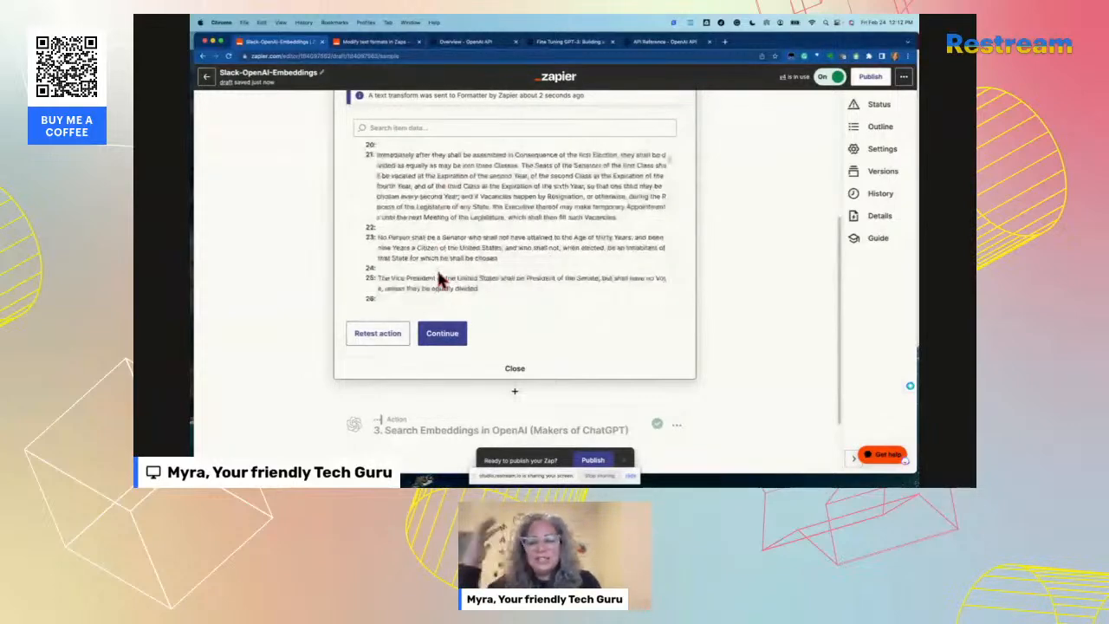
pyautogui.scroll(-3, 439, 279)
# Step: Continue to the OpenAI step, select Search Embeddings as its event, and proceed to the account choice
pyautogui.click(442, 334)
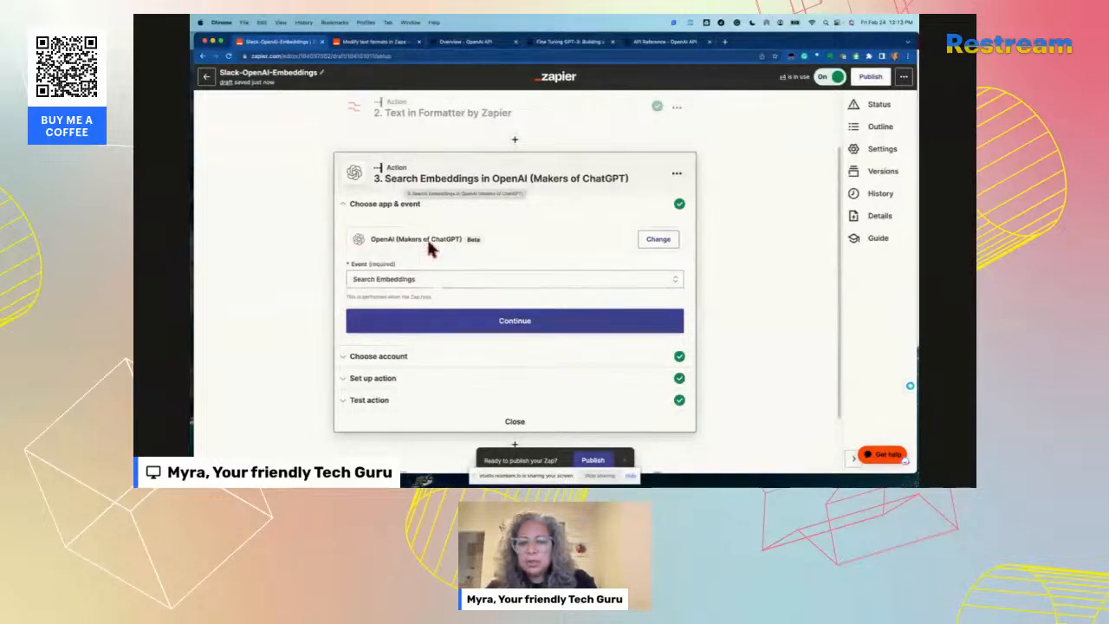
pyautogui.click(436, 279)
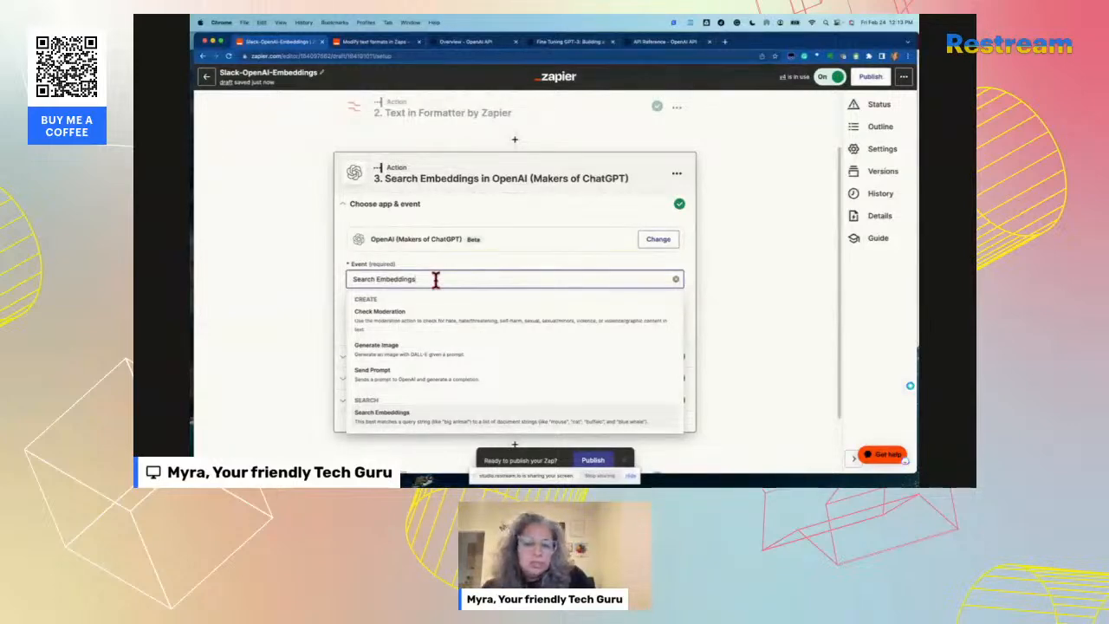
pyautogui.click(432, 414)
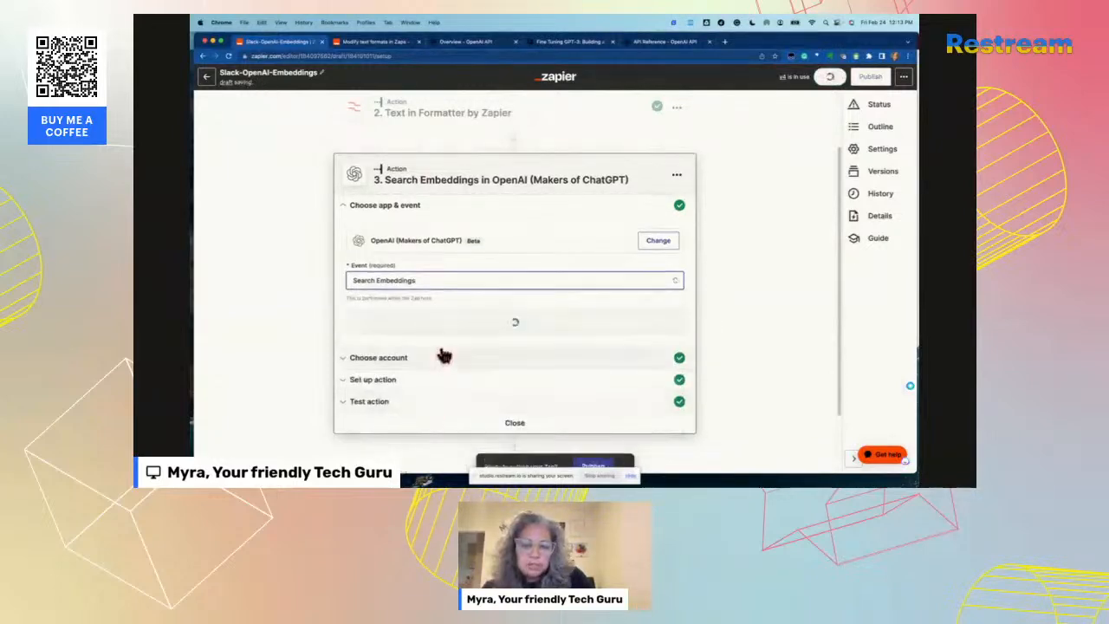
pyautogui.click(451, 330)
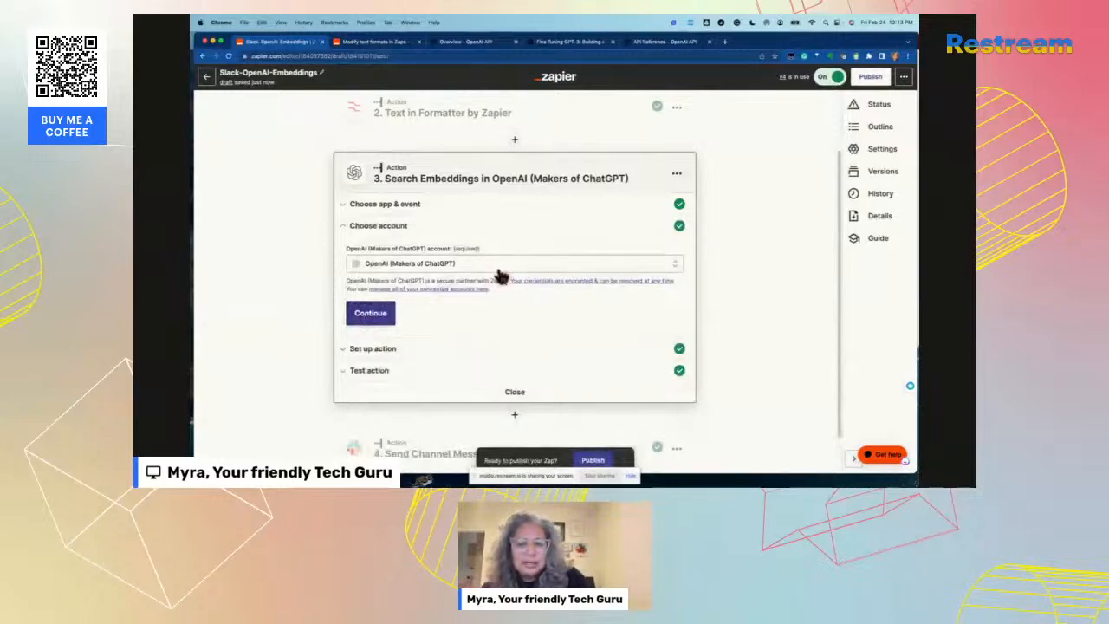
# Step: View the API keys page in the OpenAI account, then return to Zapier and open the Search Embeddings action setup
pyautogui.click(466, 44)
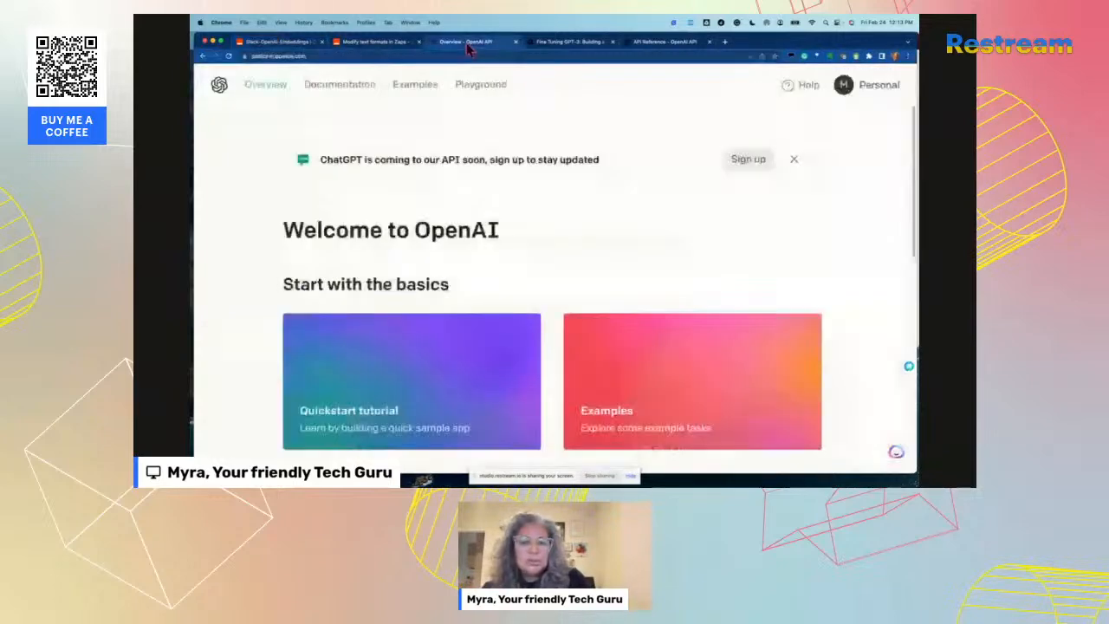
pyautogui.click(854, 87)
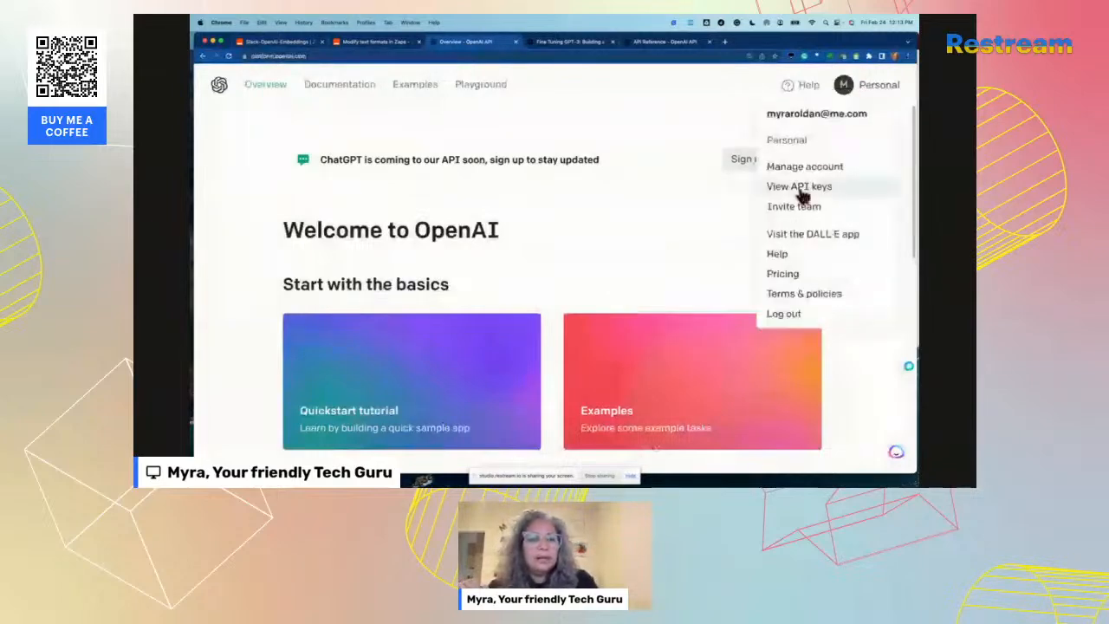
pyautogui.click(798, 188)
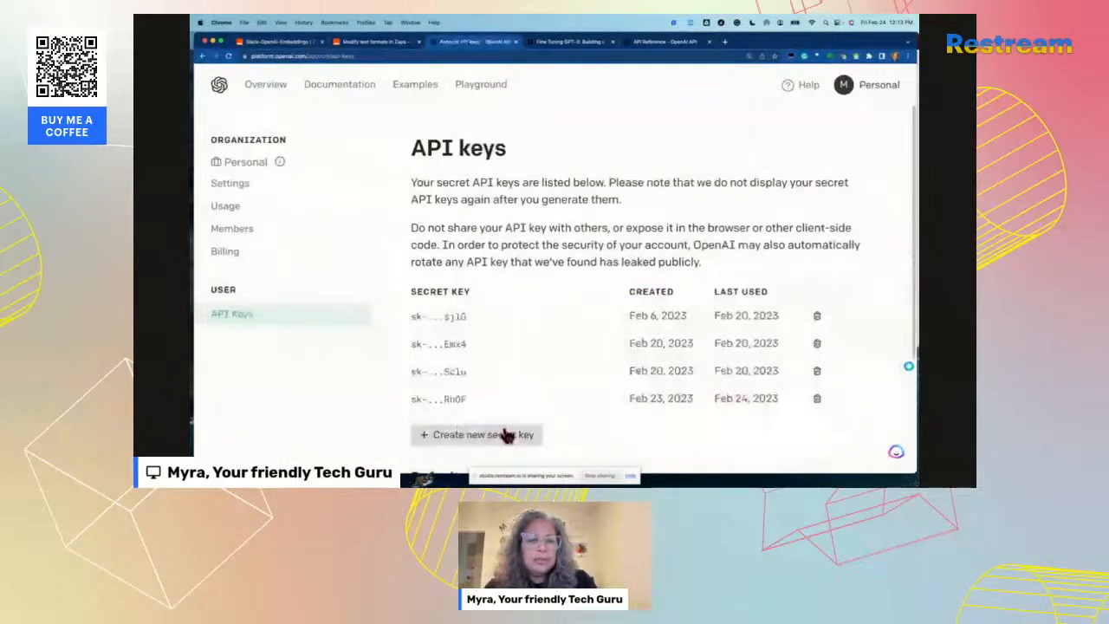
pyautogui.click(364, 43)
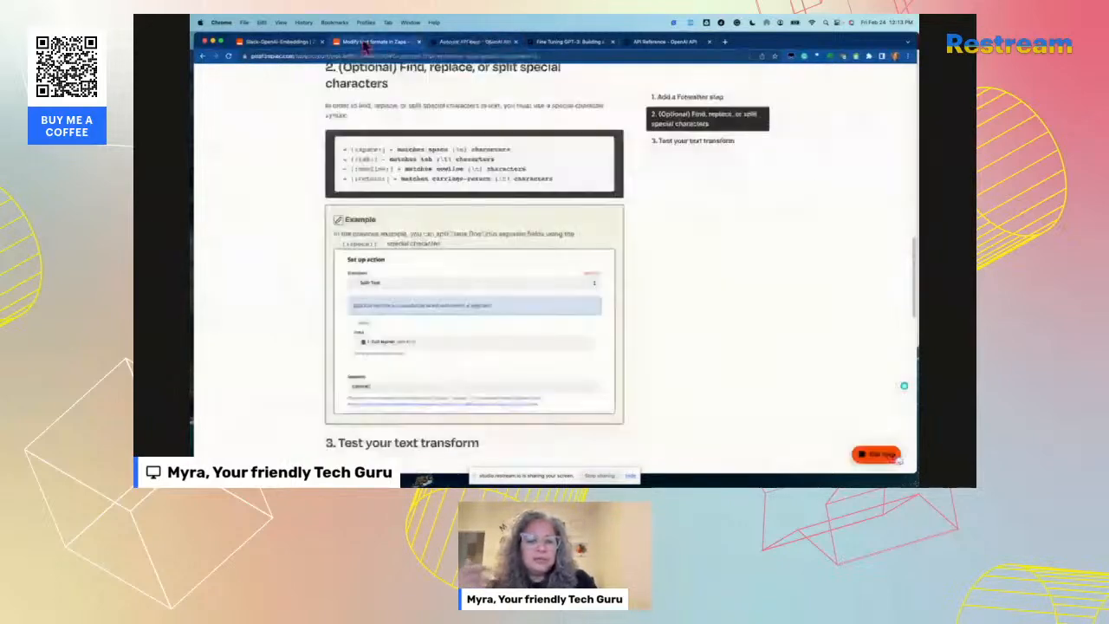
pyautogui.click(273, 42)
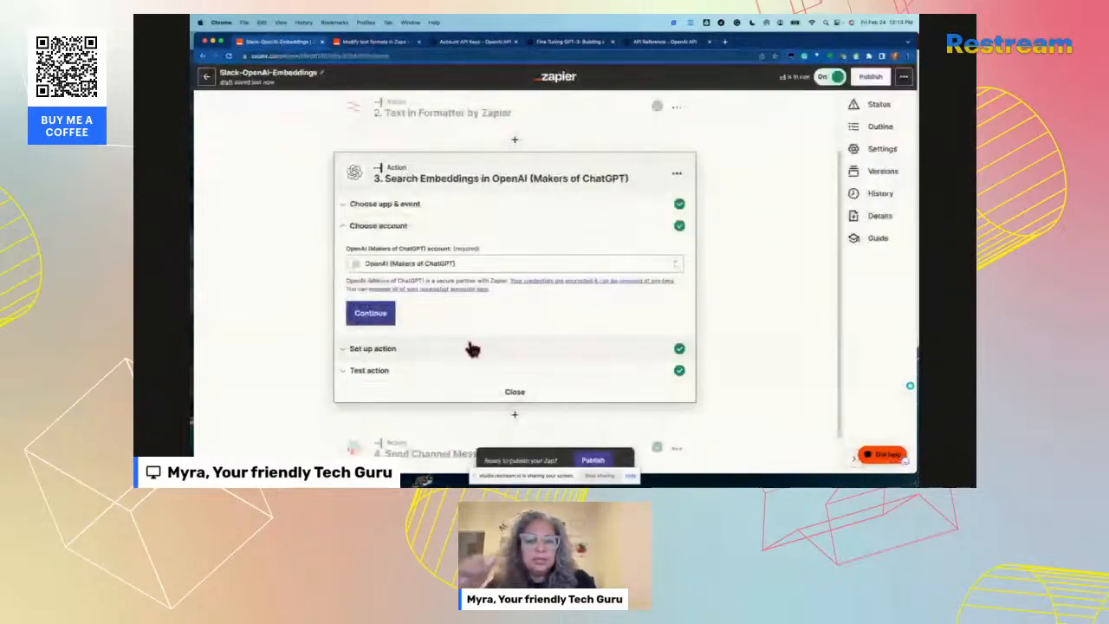
pyautogui.click(373, 318)
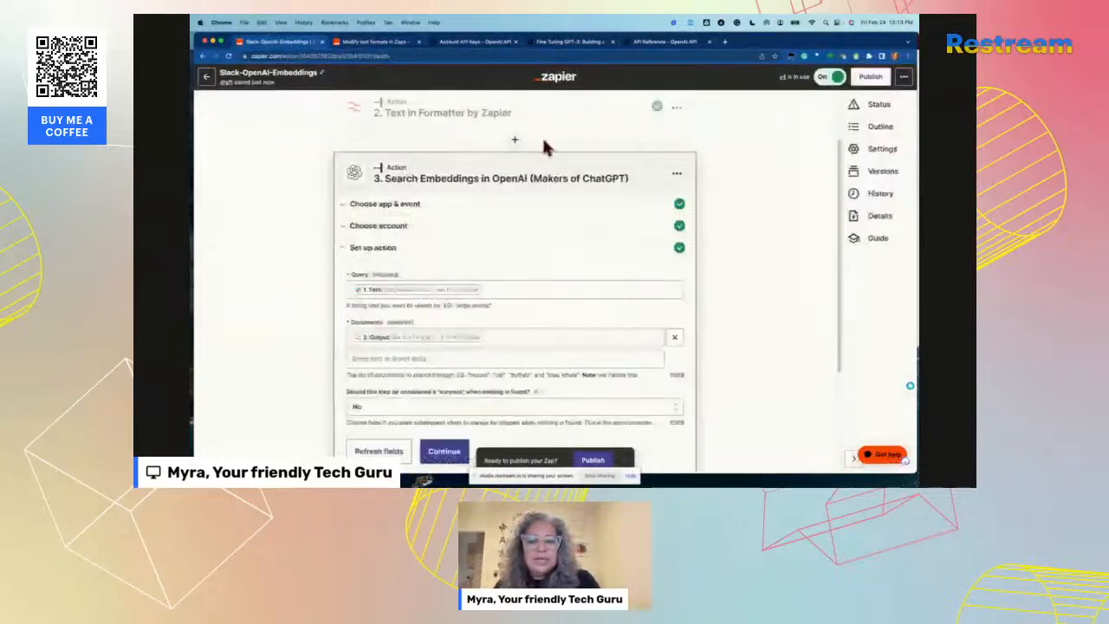
# Step: Examine the OpenAI account's February usage chart, monthly usage and daily breakdown, then return to the Zap editor
pyautogui.click(478, 43)
pyautogui.click(870, 84)
pyautogui.click(832, 167)
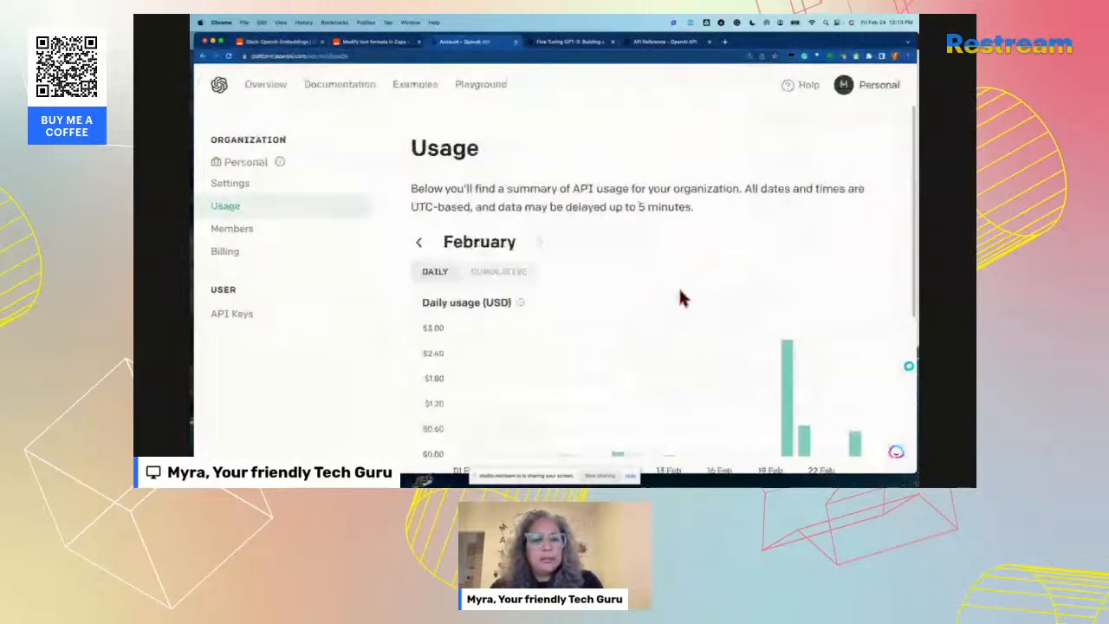
pyautogui.scroll(-3, 680, 299)
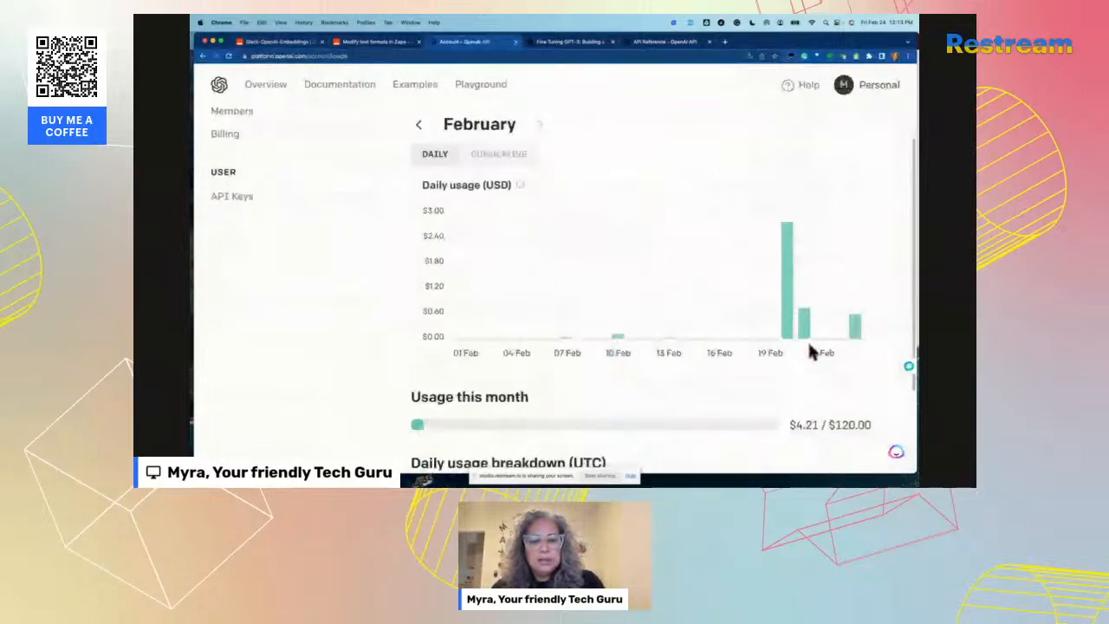
pyautogui.moveTo(800, 339)
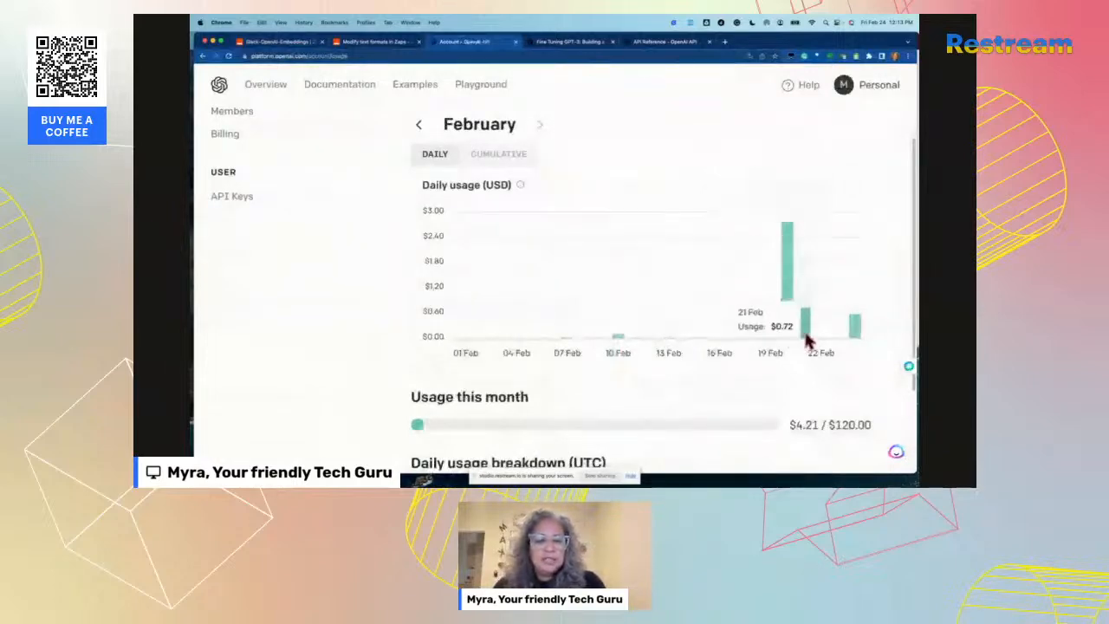
pyautogui.moveTo(859, 338)
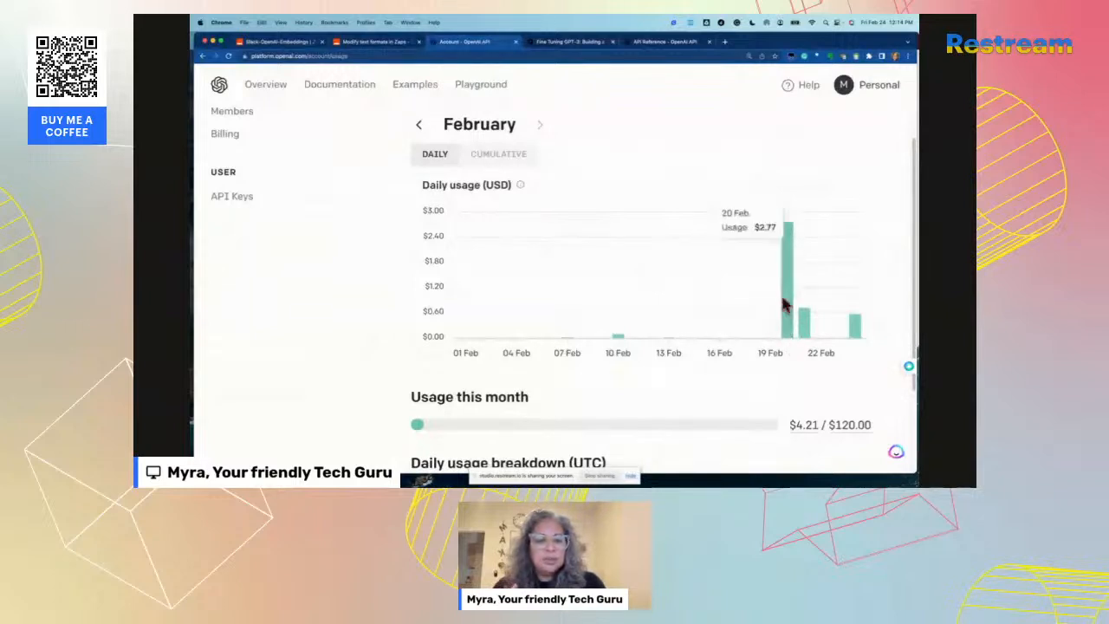
pyautogui.scroll(-1, 854, 339)
pyautogui.scroll(-3, 854, 340)
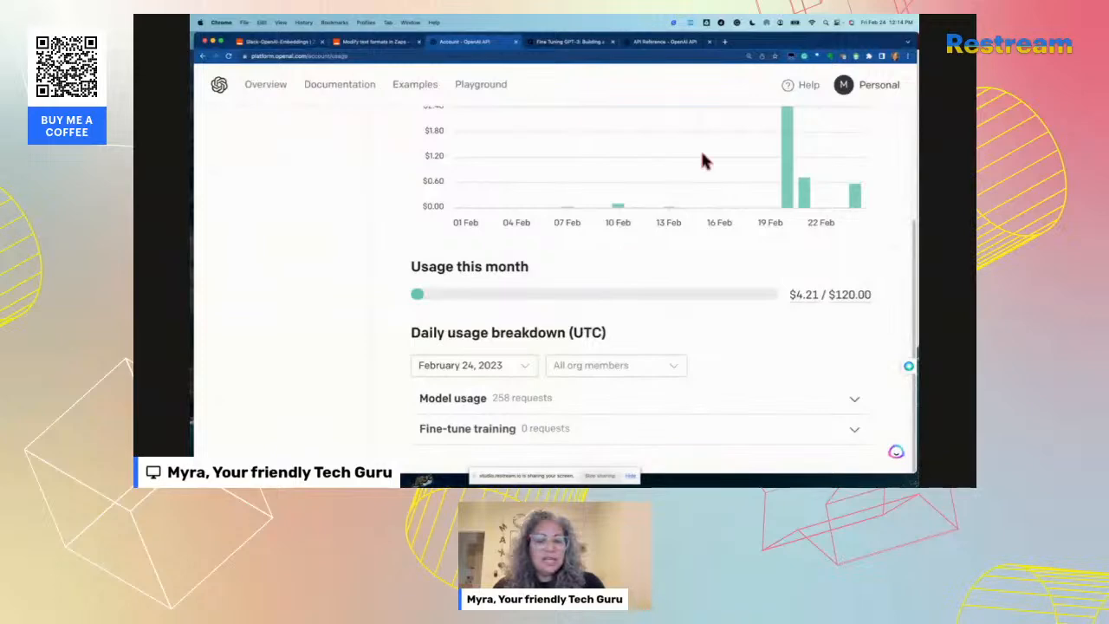
pyautogui.click(290, 42)
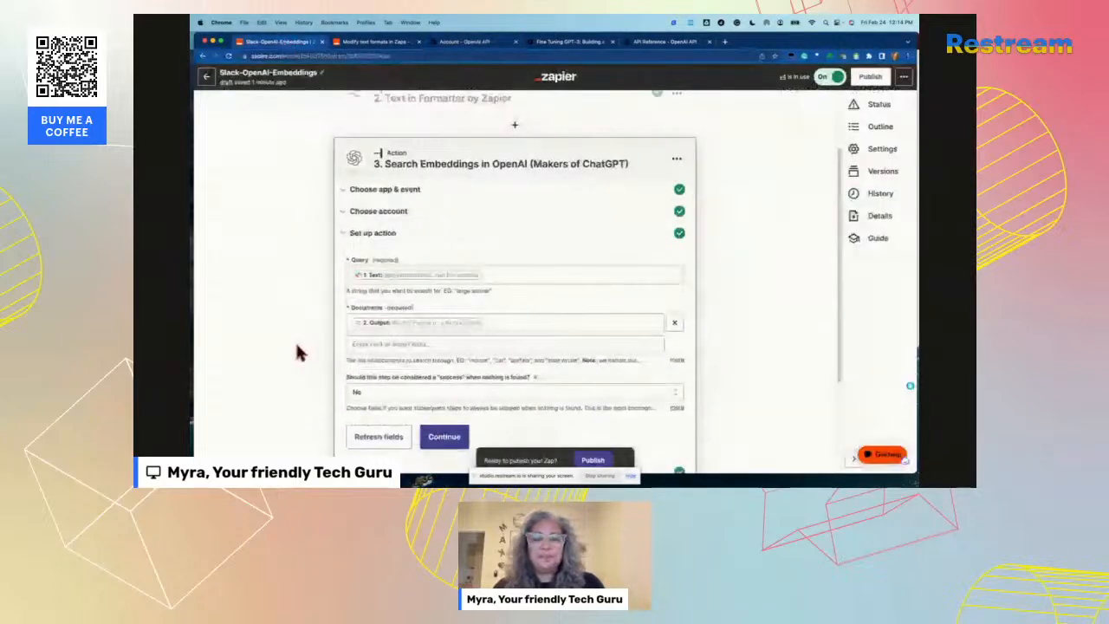
# Step: Check which Slack message fields are available for the Query field of the Search Embeddings action
pyautogui.scroll(-2, 409, 179)
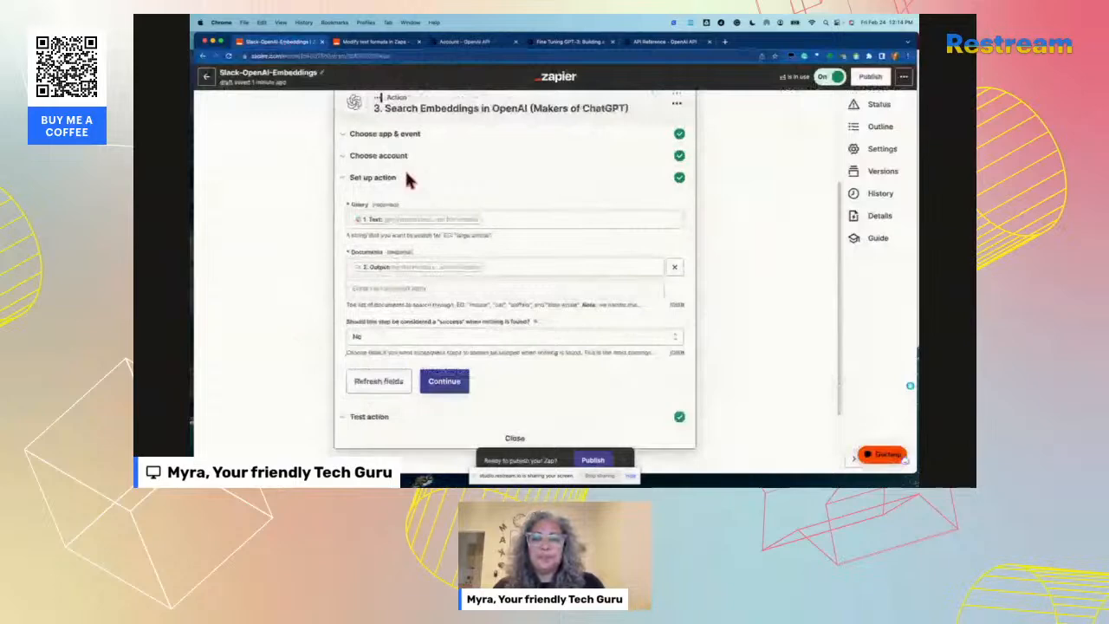
pyautogui.click(453, 220)
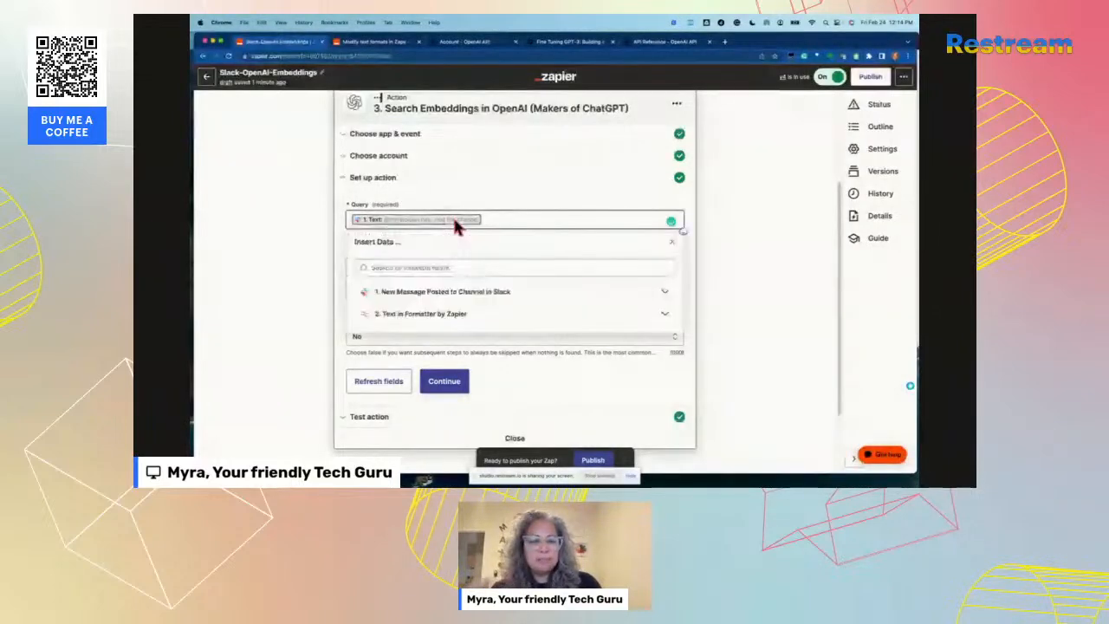
pyautogui.click(440, 293)
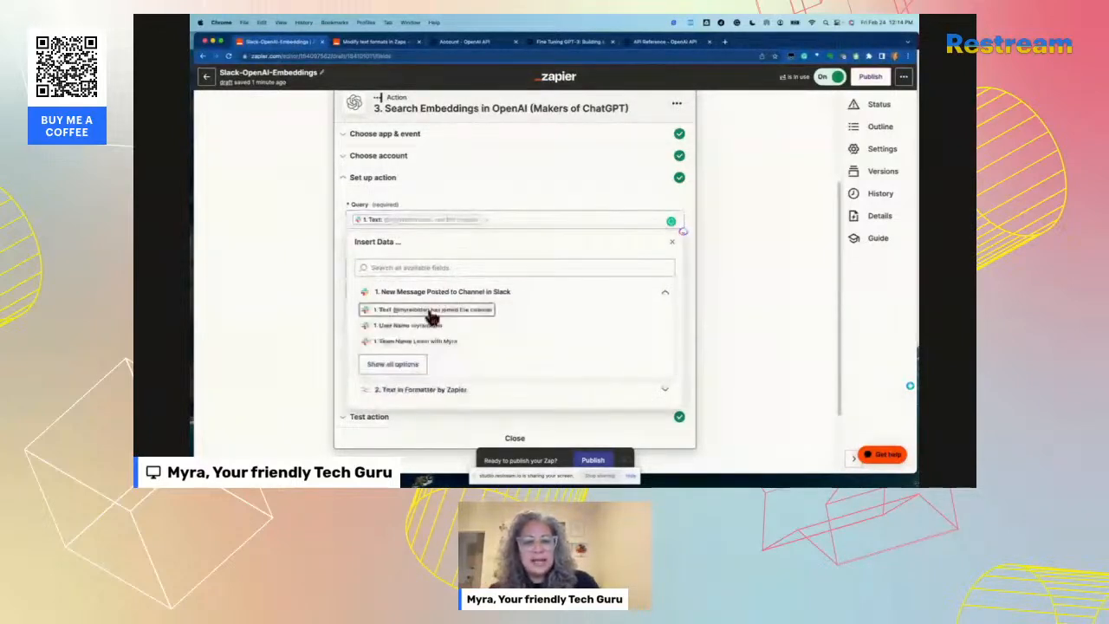
pyautogui.click(330, 277)
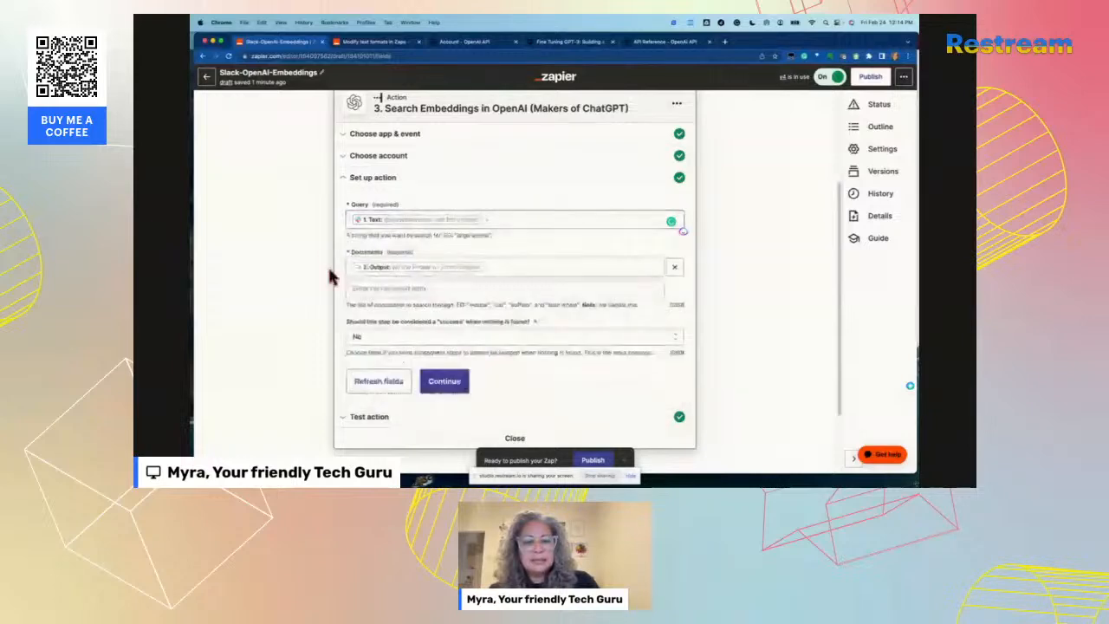
# Step: Insert the Formatter step's Output into the Documents field again and delete the duplicate entries
pyautogui.click(421, 268)
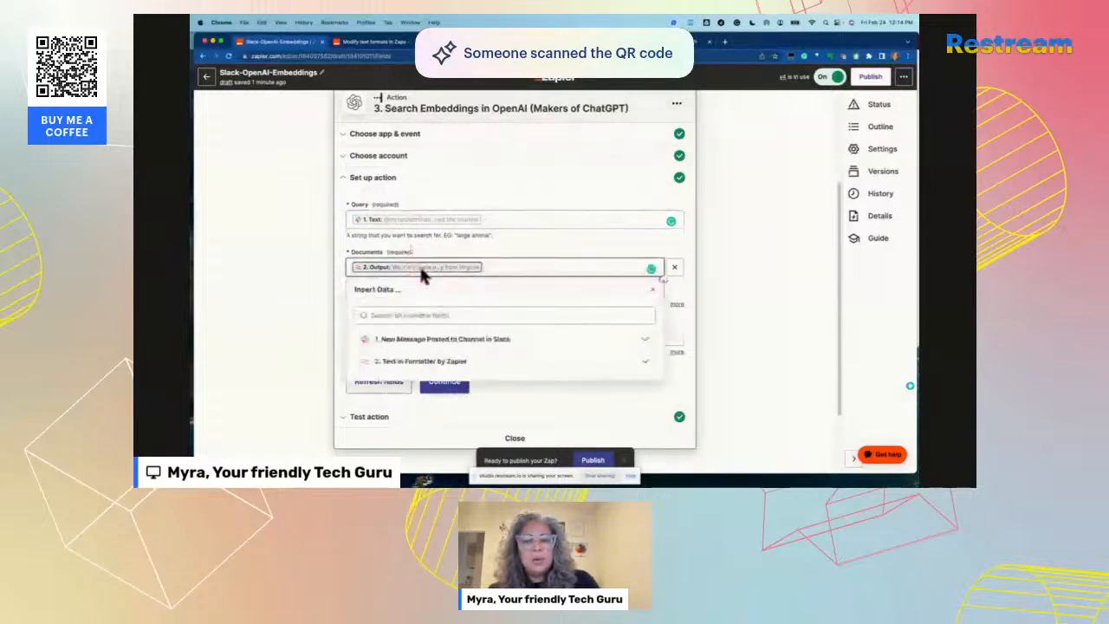
pyautogui.click(422, 362)
pyautogui.click(414, 396)
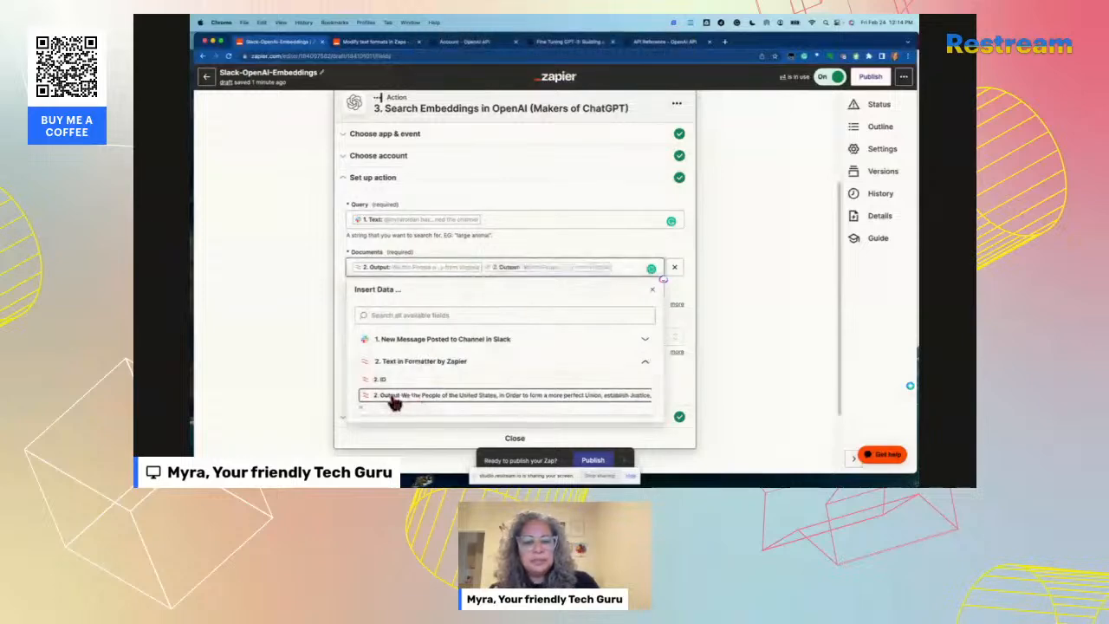
pyautogui.click(407, 397)
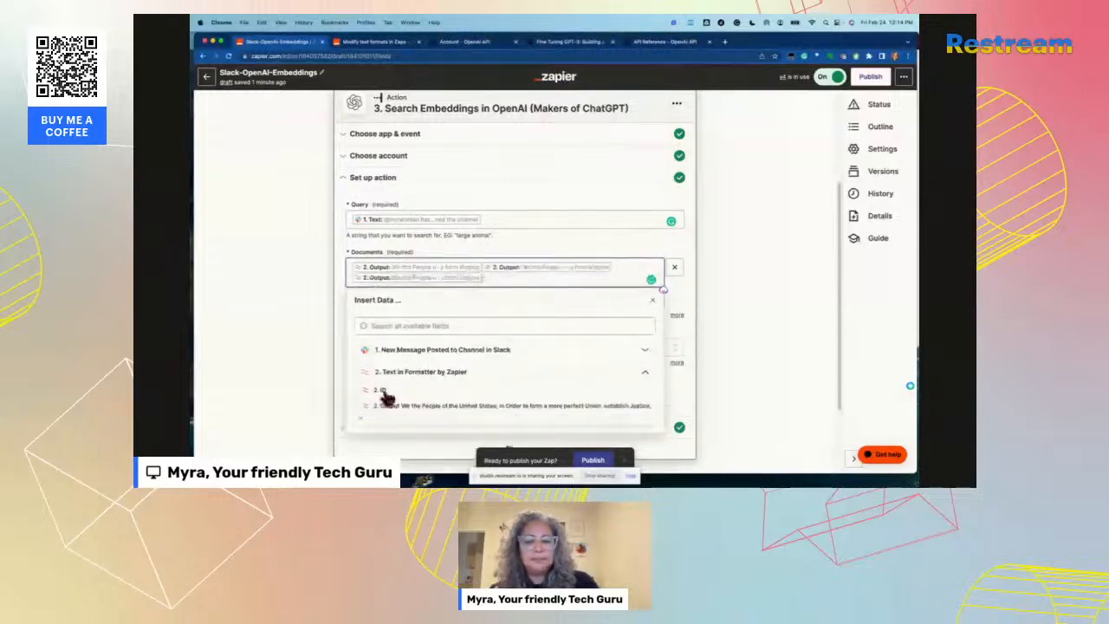
pyautogui.click(506, 280)
pyautogui.press('BackSpace')
pyautogui.press('BackSpace')
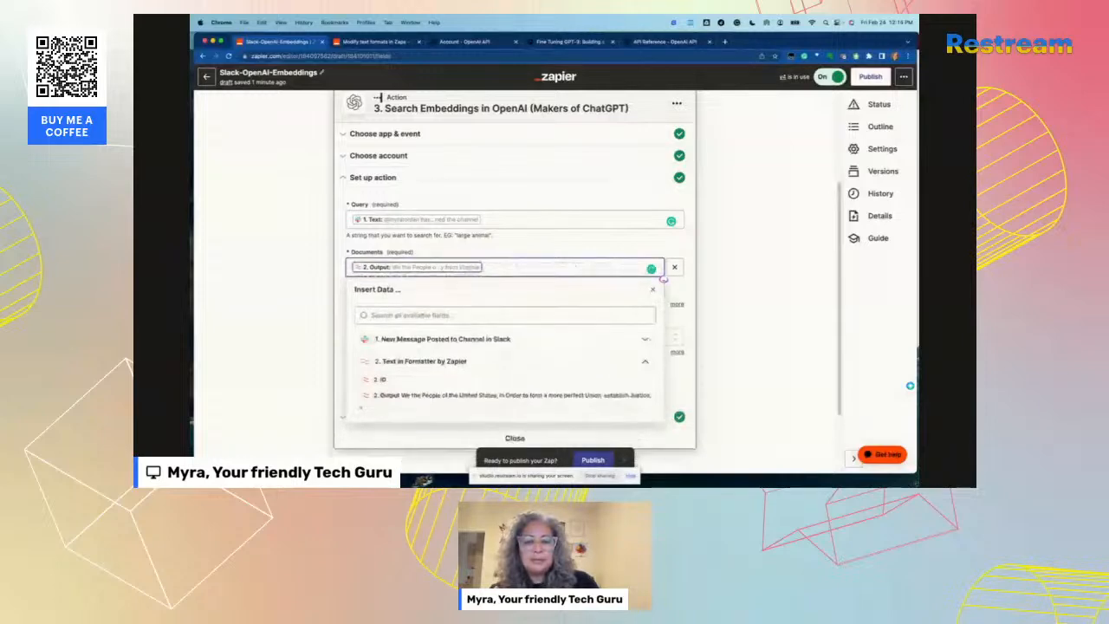
pyautogui.click(265, 328)
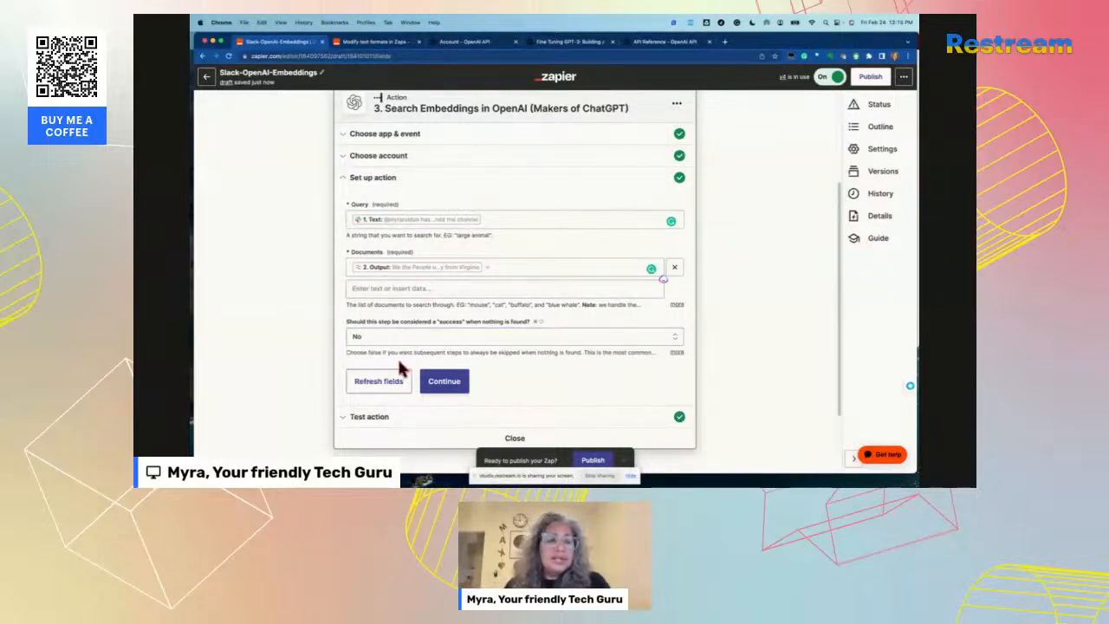
# Step: Continue to the Search Embeddings test, review its scored matches, and retest the action
pyautogui.click(440, 388)
pyautogui.scroll(-10, 437, 393)
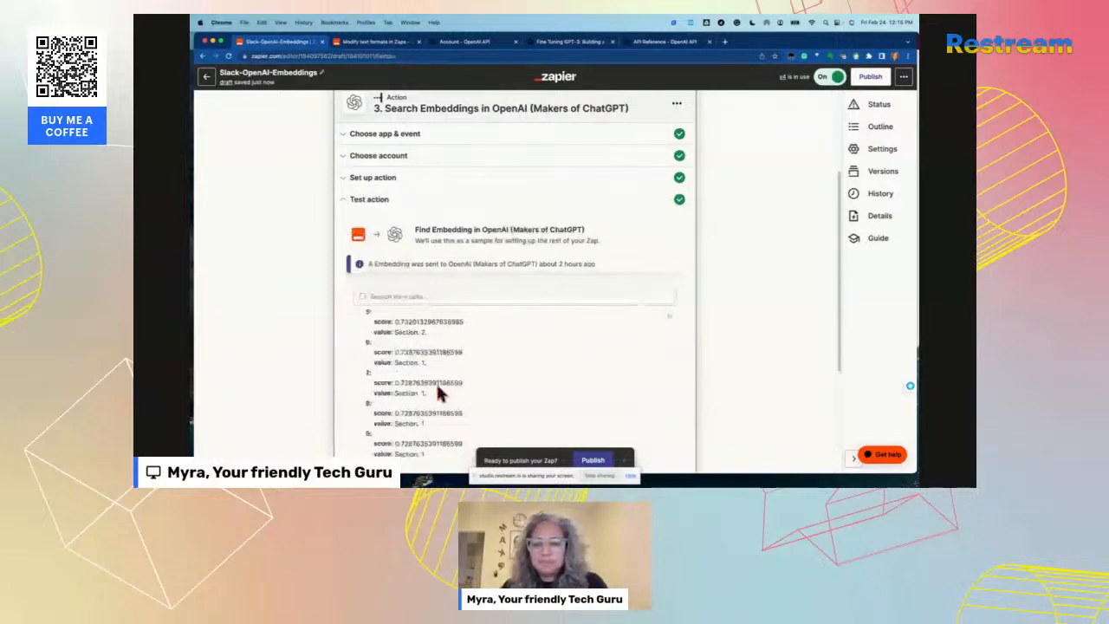
pyautogui.scroll(-5, 438, 391)
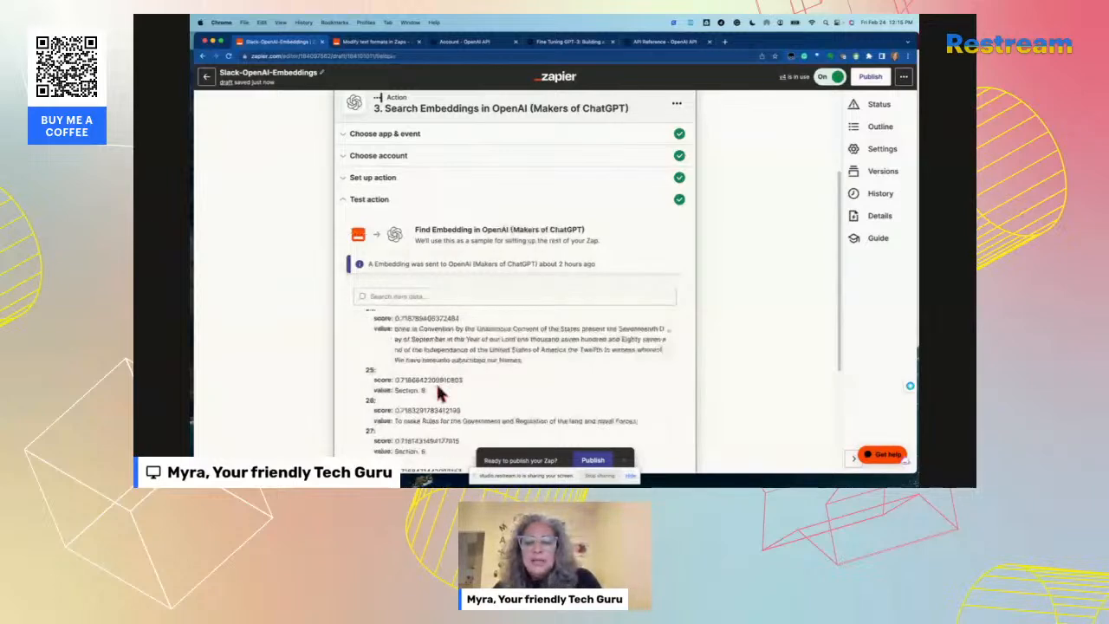
pyautogui.scroll(-1, 295, 419)
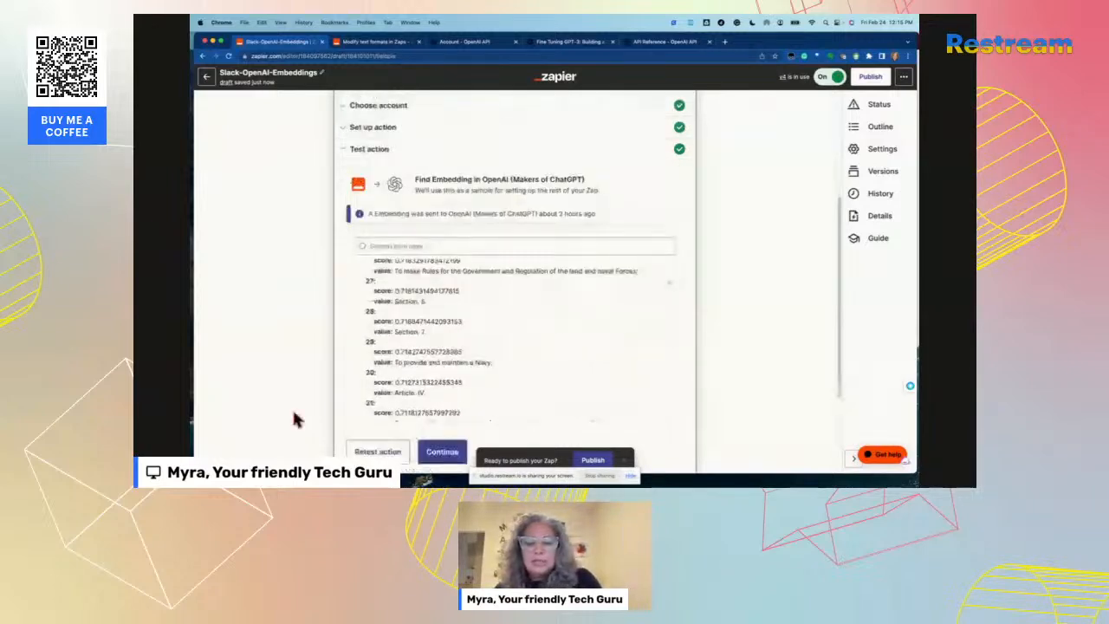
pyautogui.scroll(-3, 292, 420)
pyautogui.click(376, 311)
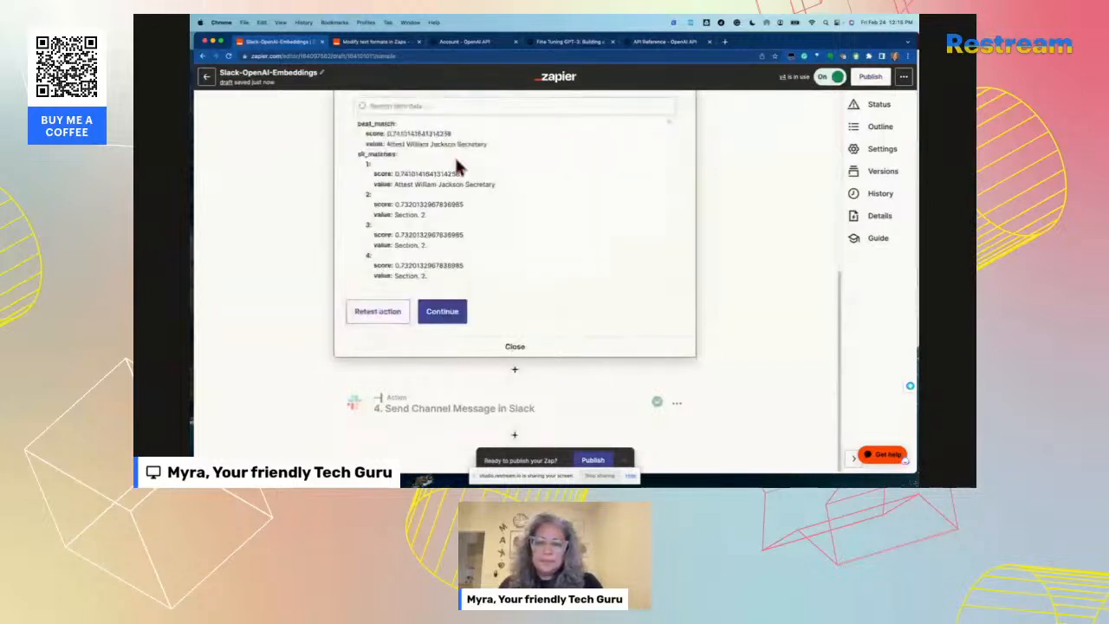
# Step: Continue to the Send Channel Message step and review the channel, message text and bot settings in its action setup
pyautogui.click(449, 311)
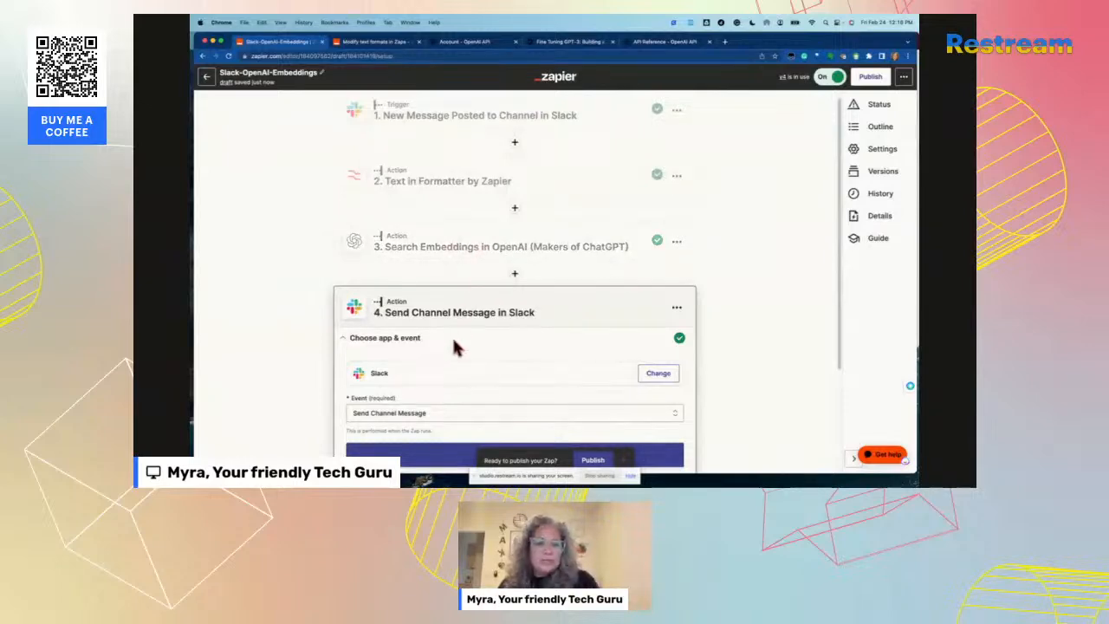
pyautogui.scroll(-1, 451, 360)
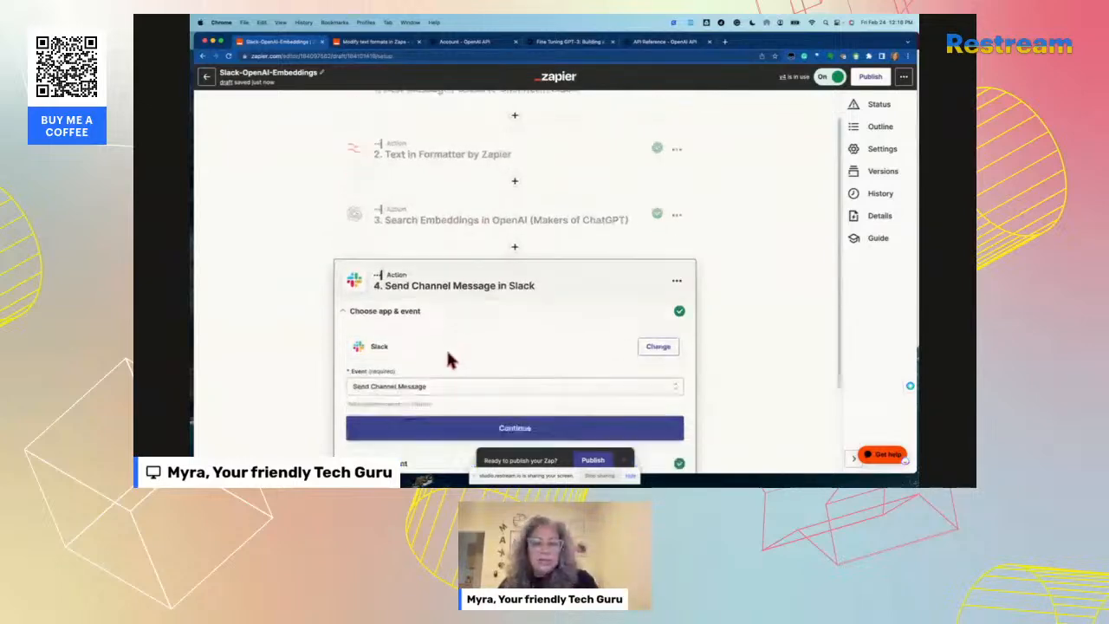
pyautogui.scroll(-2, 452, 360)
pyautogui.scroll(-1, 453, 336)
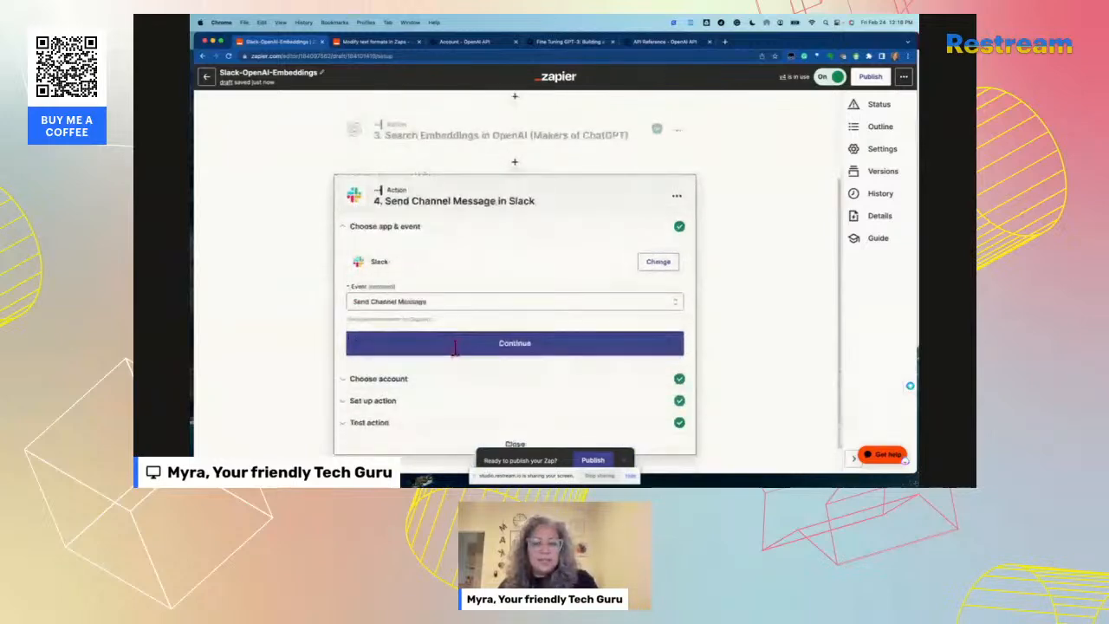
pyautogui.scroll(-1, 454, 346)
pyautogui.click(386, 369)
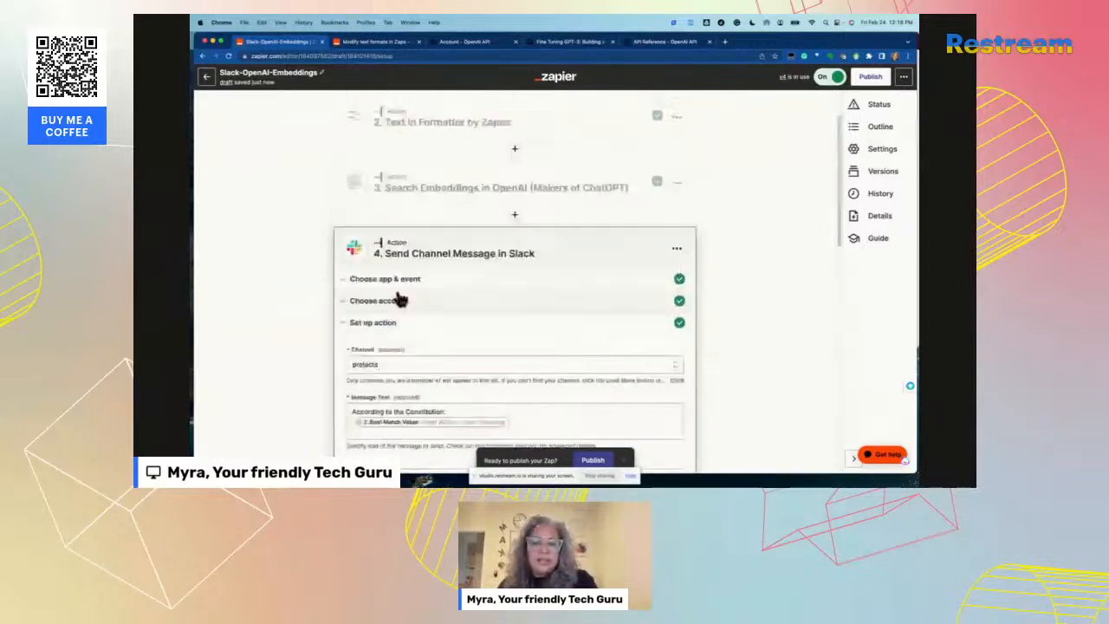
pyautogui.scroll(-4, 399, 299)
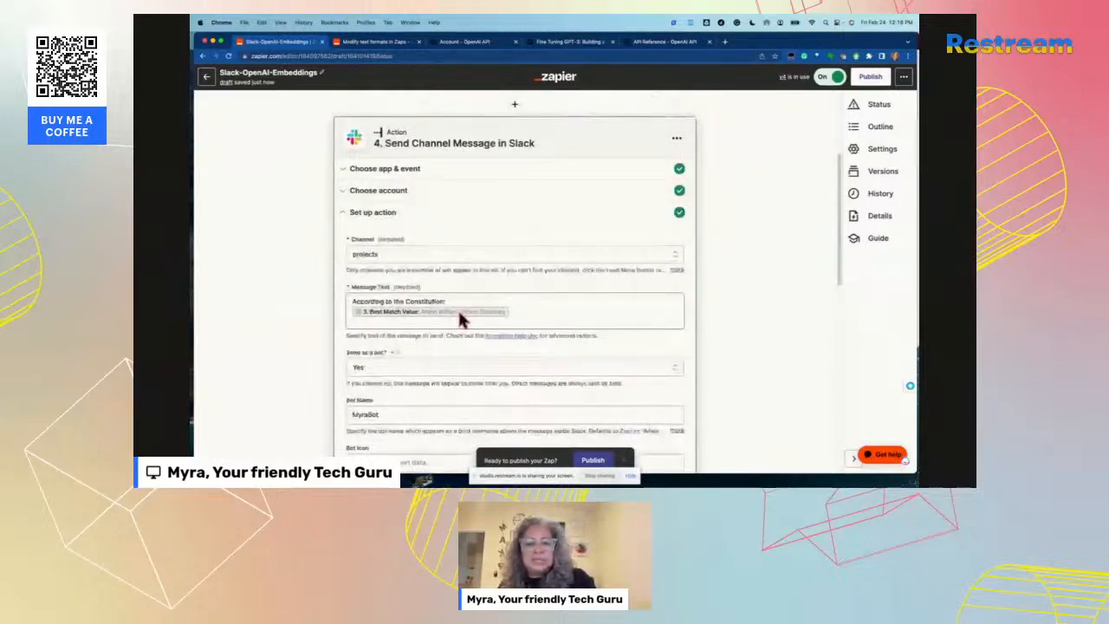
# Step: Reopen the Search Embeddings step's test results and examine the scored matches through to the end of the list
pyautogui.scroll(1, 459, 319)
pyautogui.scroll(4, 459, 319)
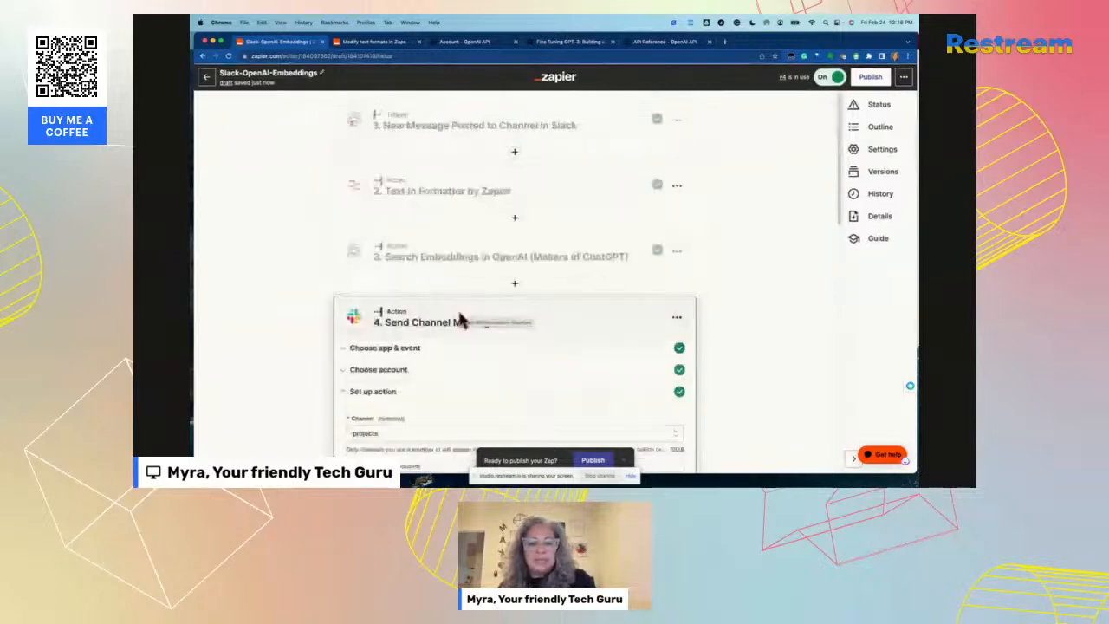
pyautogui.click(445, 256)
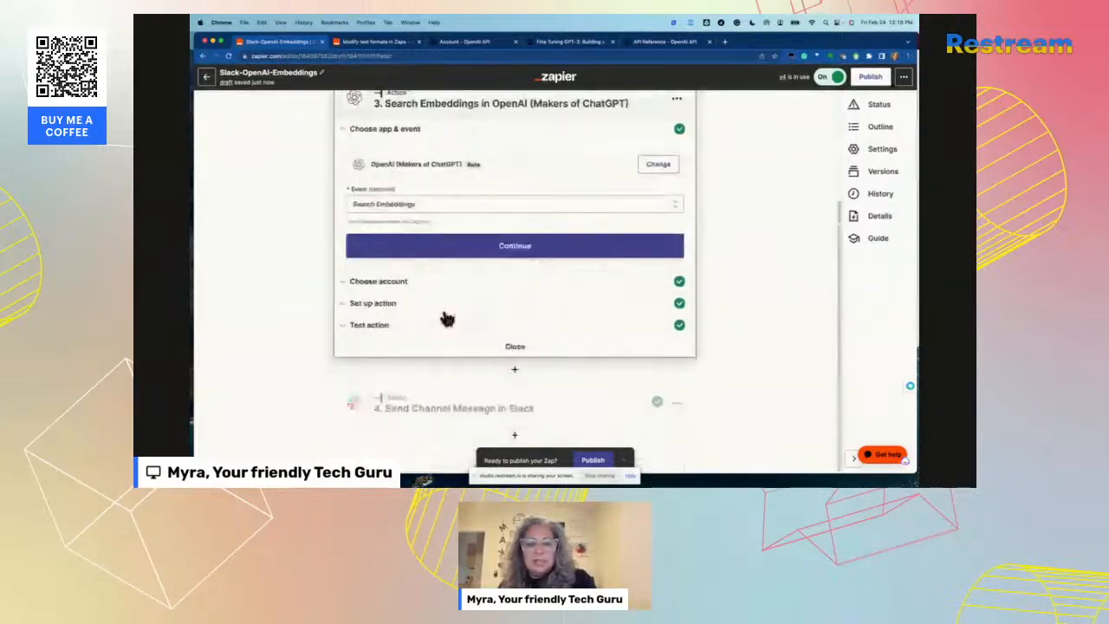
pyautogui.click(431, 329)
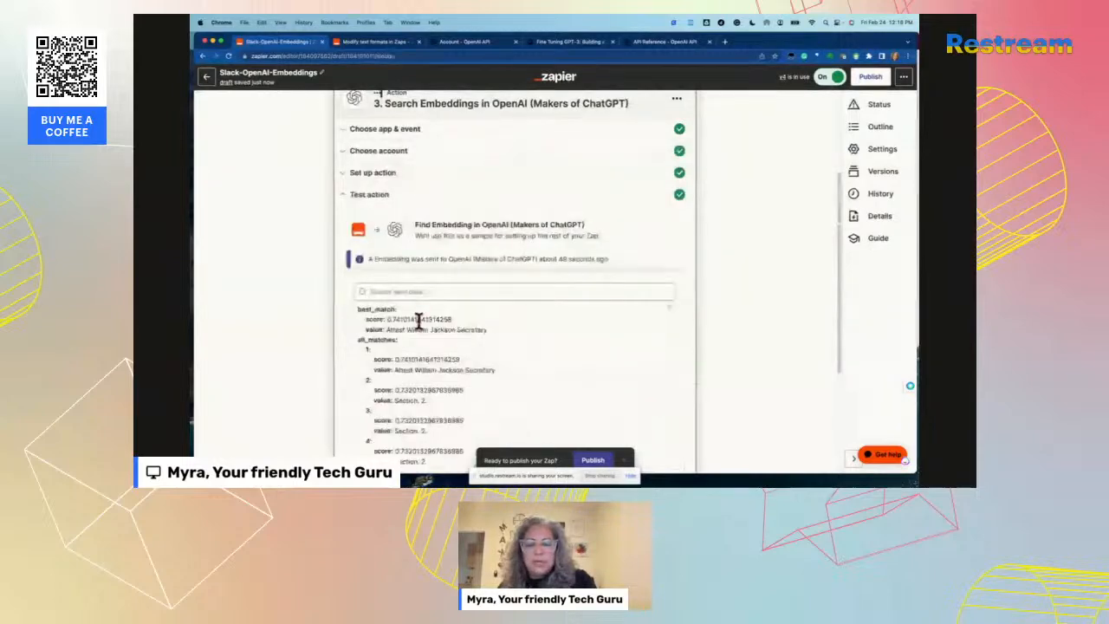
pyautogui.scroll(-8, 448, 358)
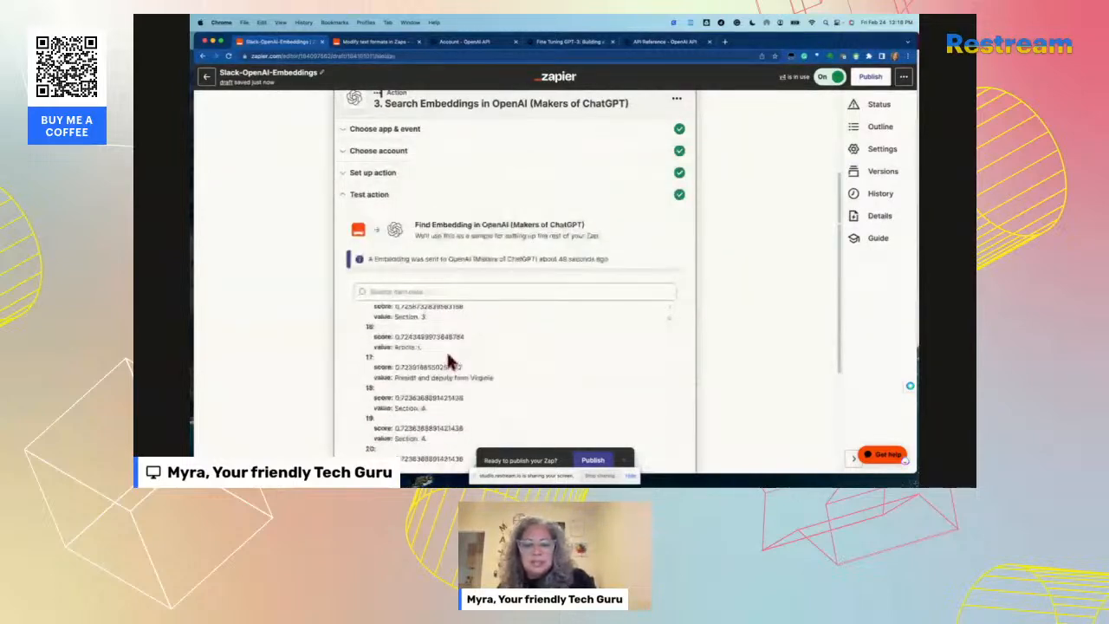
pyautogui.scroll(-5, 448, 359)
pyautogui.scroll(-4, 448, 359)
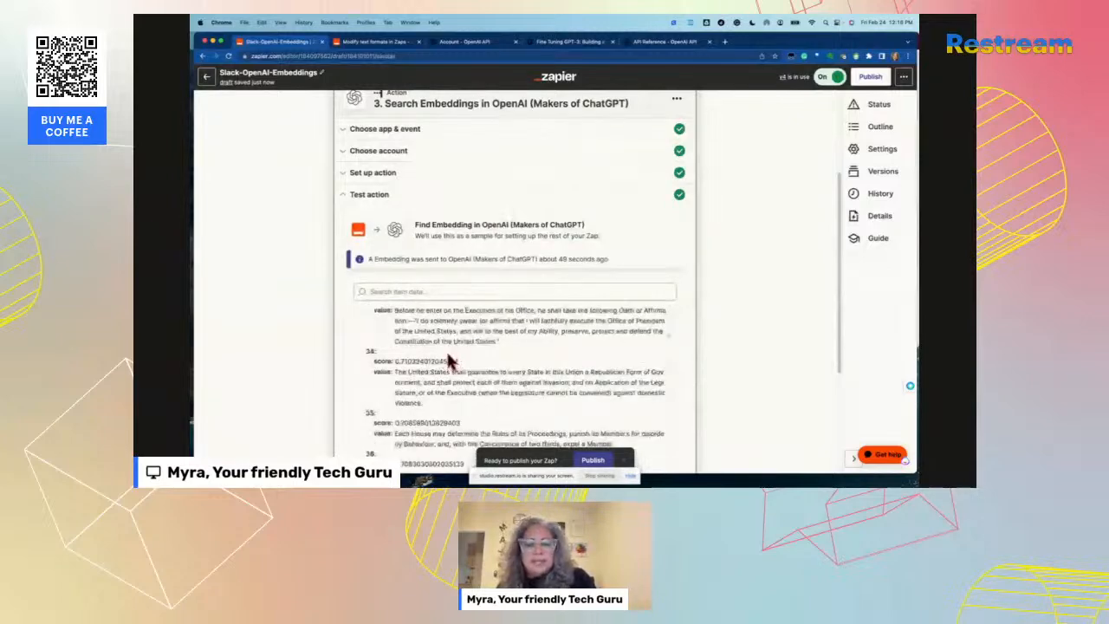
pyautogui.scroll(-6, 448, 359)
pyautogui.scroll(-7, 448, 353)
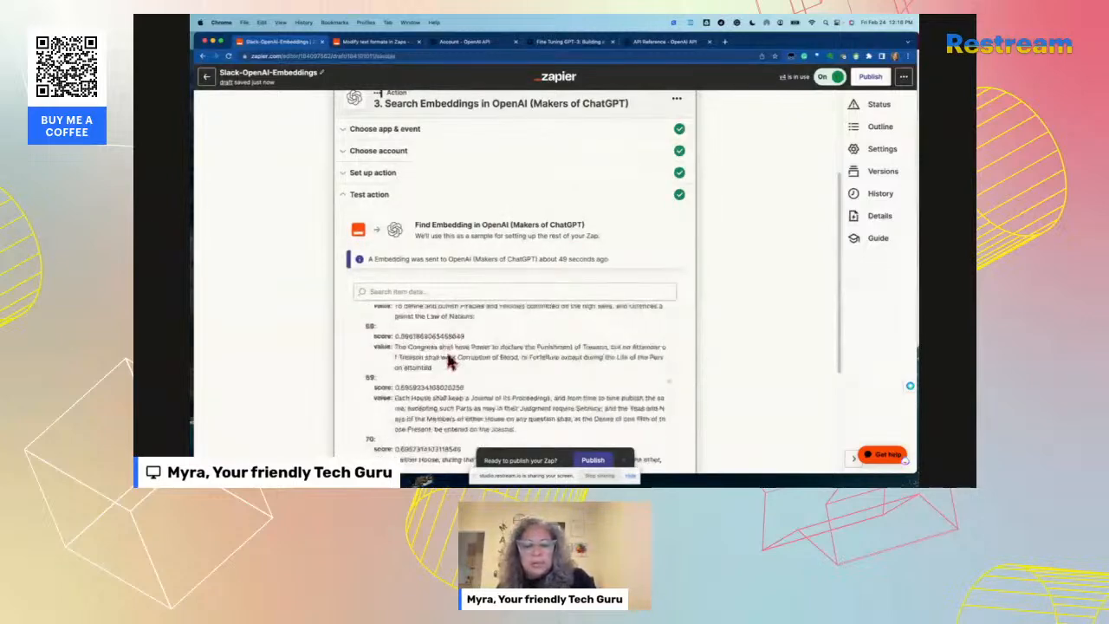
pyautogui.scroll(-7, 449, 359)
pyautogui.scroll(-5, 447, 362)
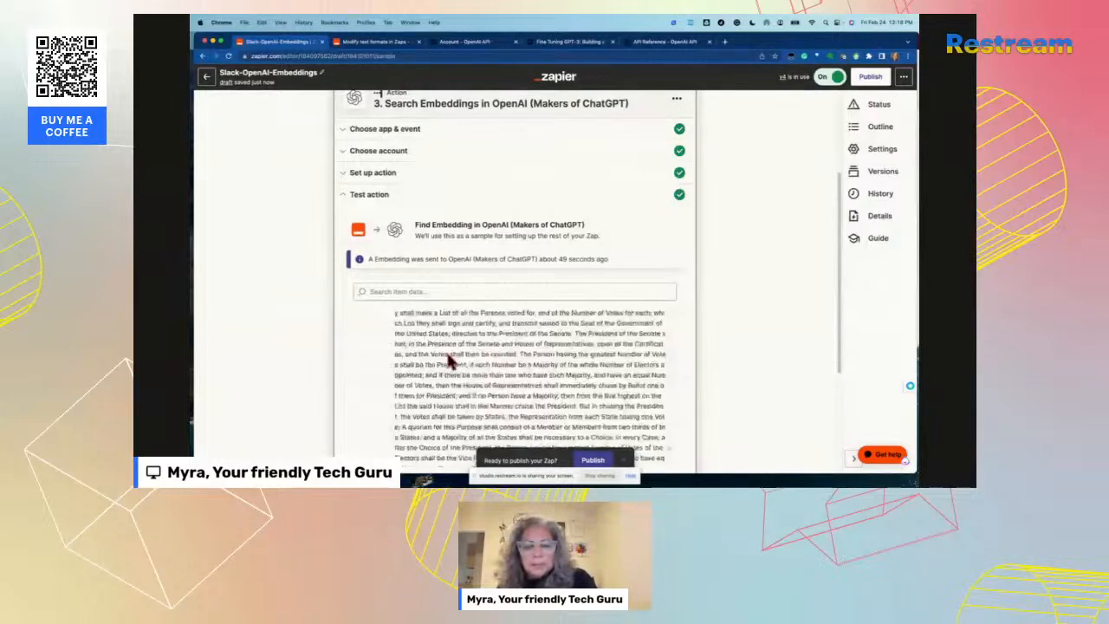
pyautogui.scroll(-5, 448, 362)
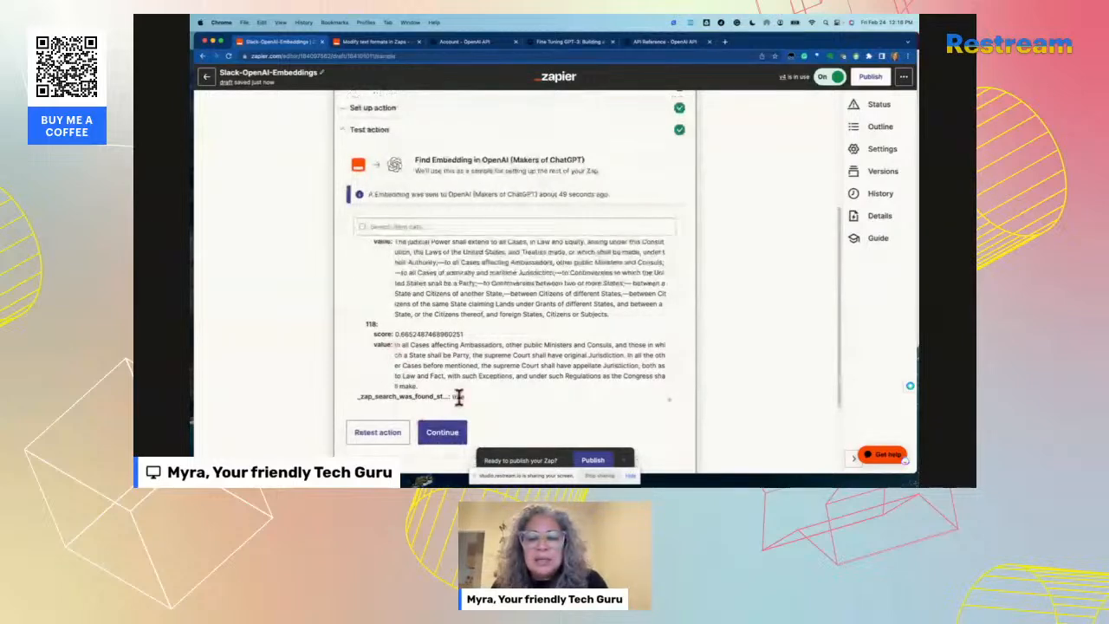
# Step: Return to the best match in the test results and compare the scores and values of the highest-ranked matches
pyautogui.scroll(1, 459, 396)
pyautogui.scroll(10, 459, 396)
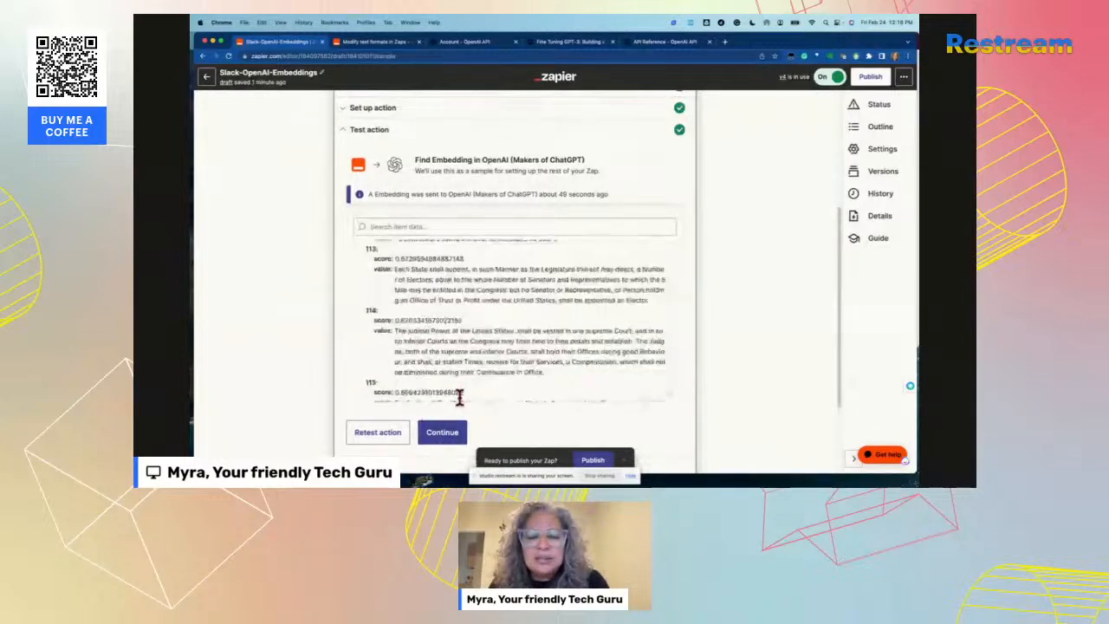
pyautogui.scroll(15, 461, 343)
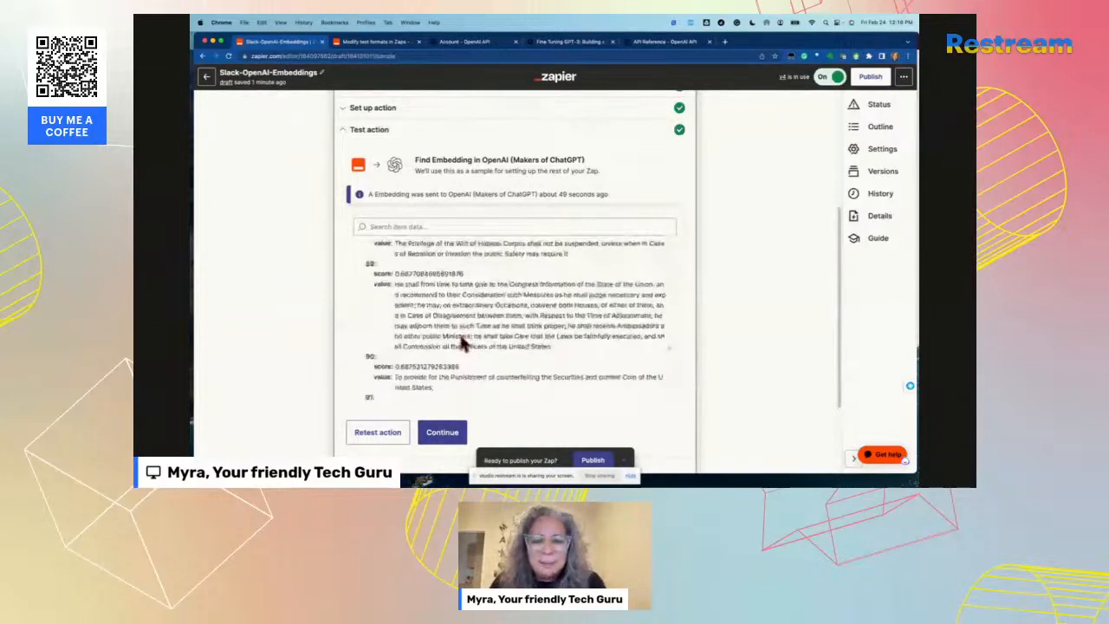
pyautogui.scroll(5, 461, 343)
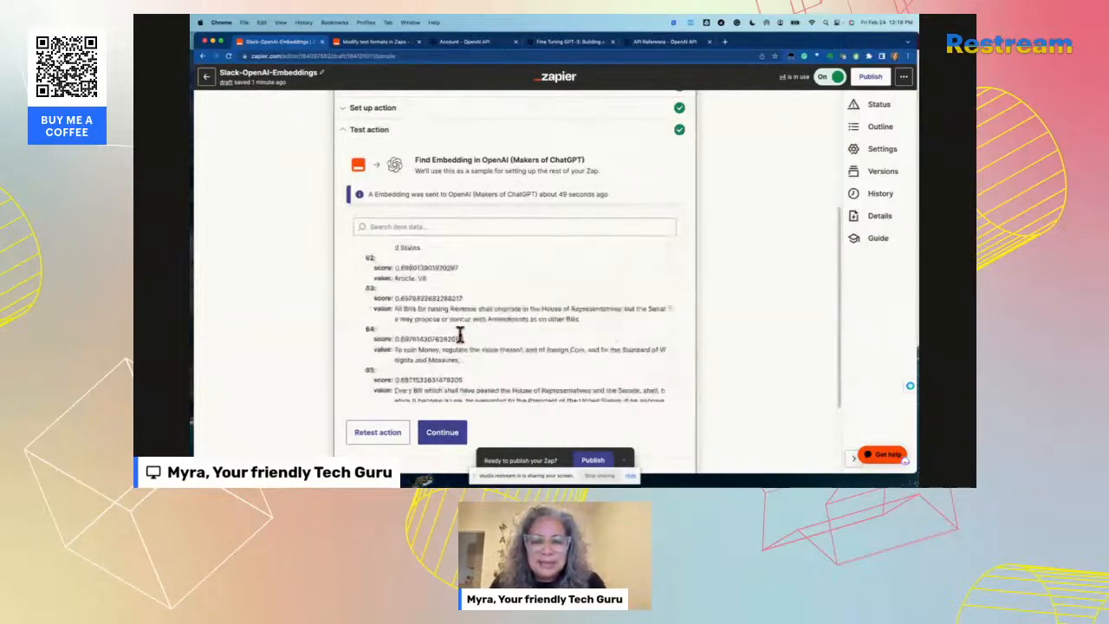
pyautogui.scroll(10, 460, 336)
pyautogui.scroll(8, 460, 336)
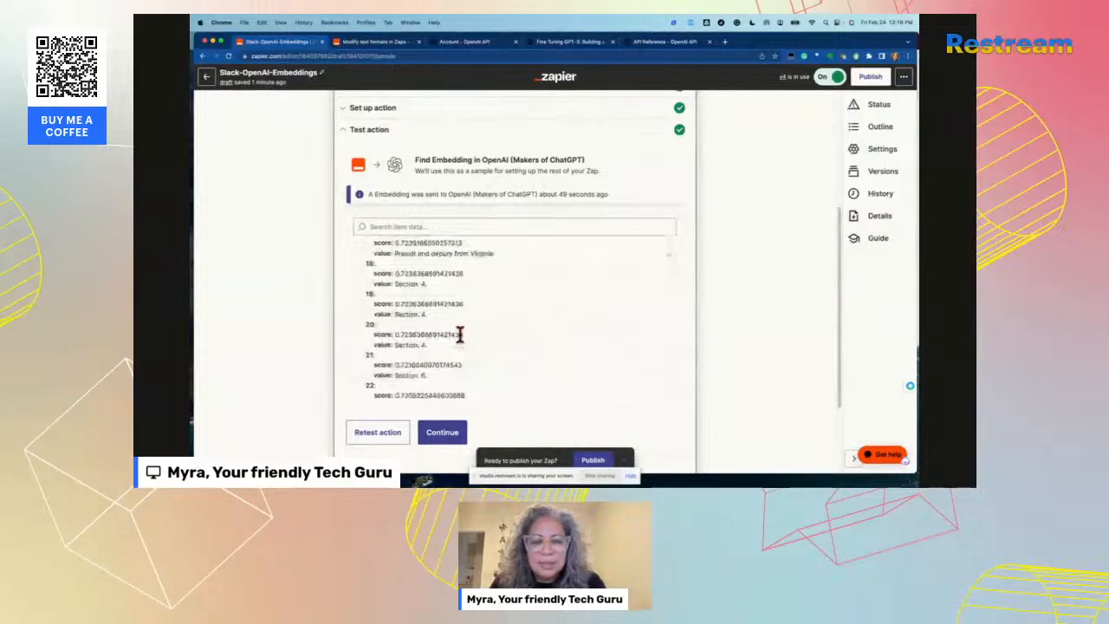
pyautogui.scroll(8, 460, 336)
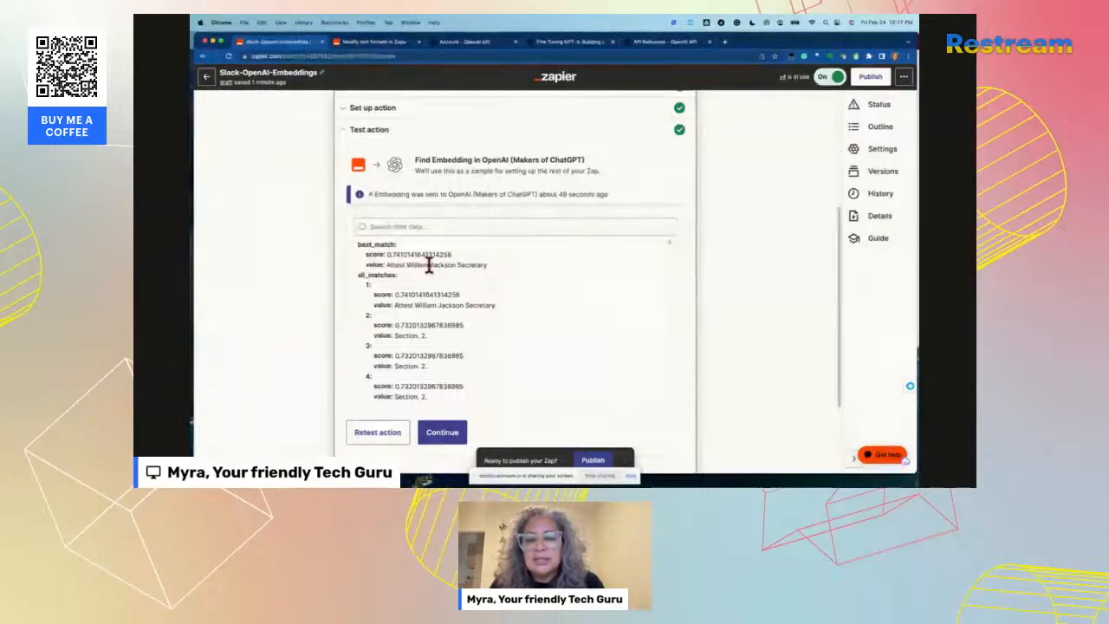
pyautogui.scroll(-2, 396, 333)
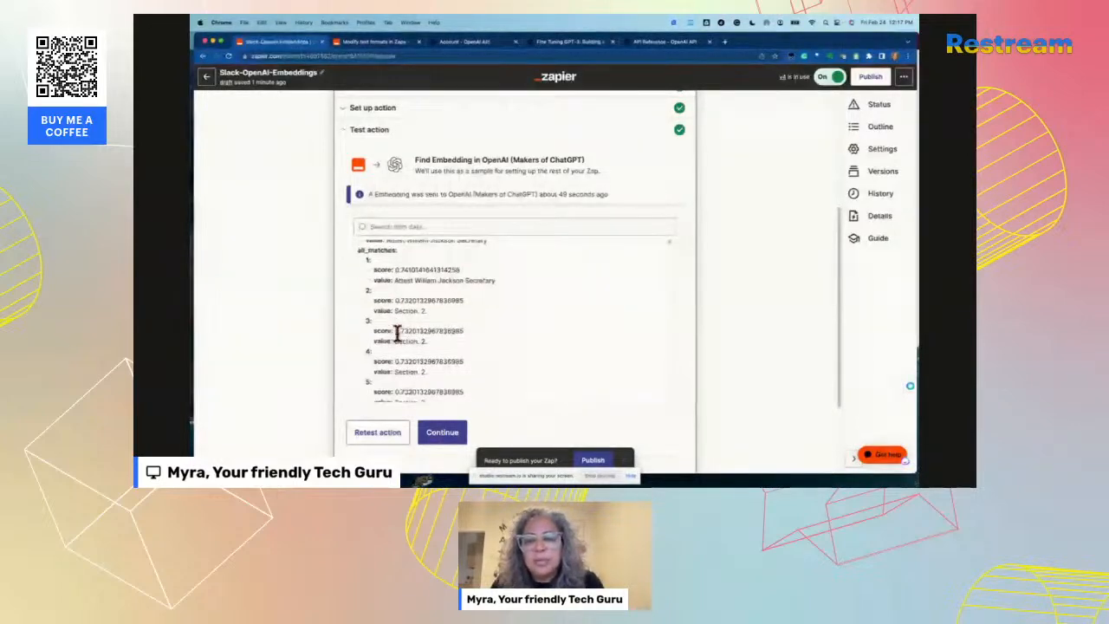
pyautogui.scroll(-3, 400, 340)
pyautogui.scroll(-2, 399, 337)
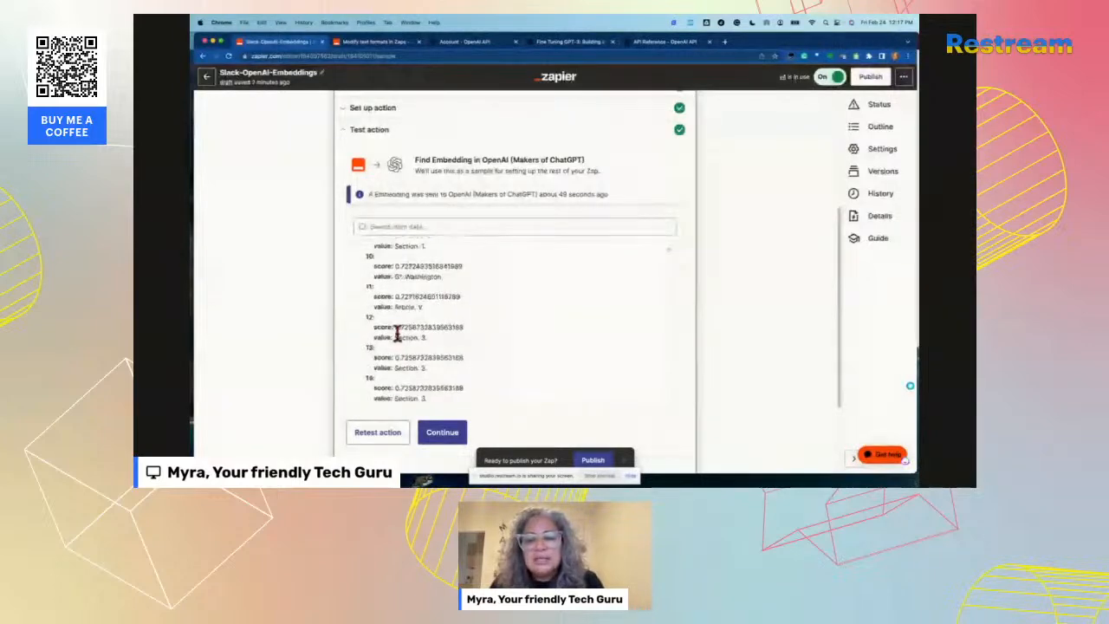
pyautogui.scroll(-5, 398, 336)
pyautogui.scroll(-2, 399, 337)
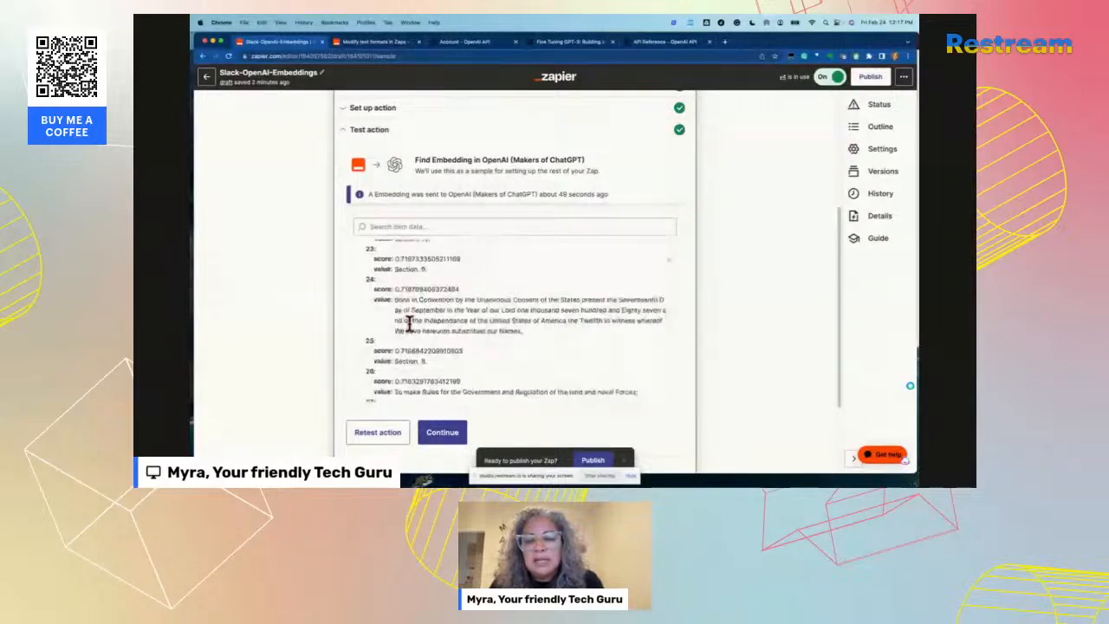
pyautogui.scroll(-1, 409, 323)
pyautogui.scroll(-1, 407, 324)
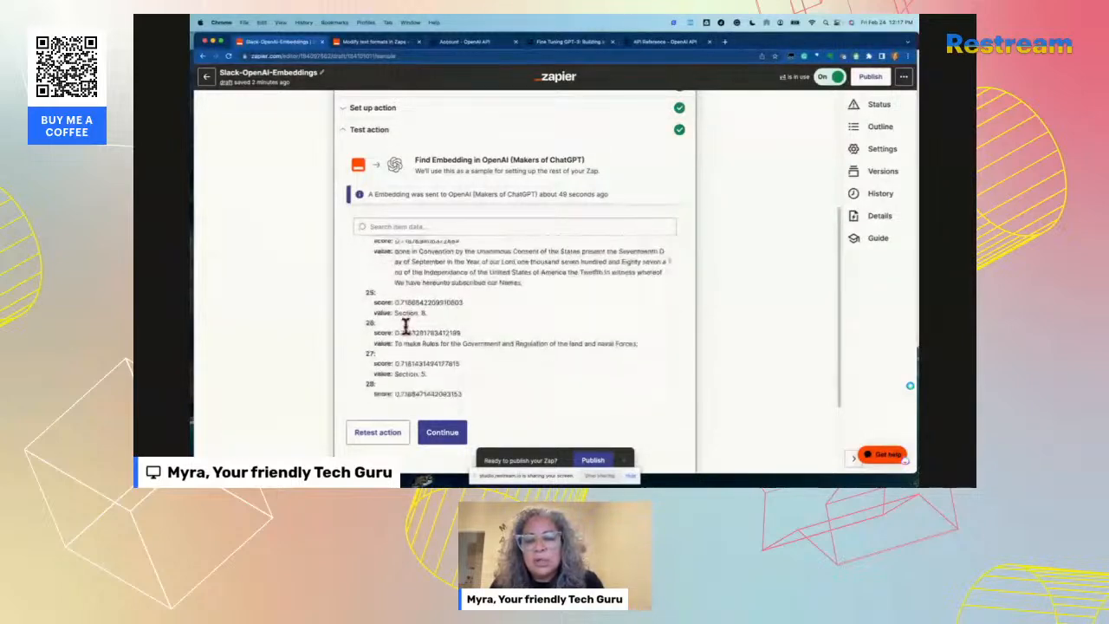
# Step: Skim the lower-ranked matches in the Search Embeddings test, then continue to the Send Channel Message step's action setup
pyautogui.scroll(-1, 405, 325)
pyautogui.scroll(-5, 405, 324)
pyautogui.scroll(-2, 405, 328)
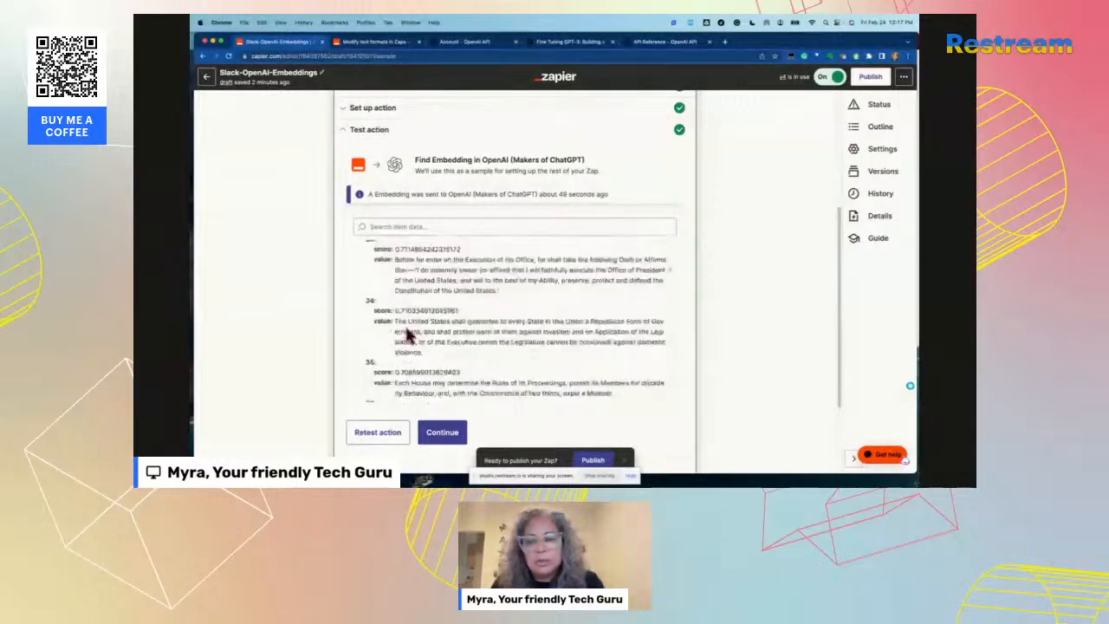
pyautogui.click(441, 430)
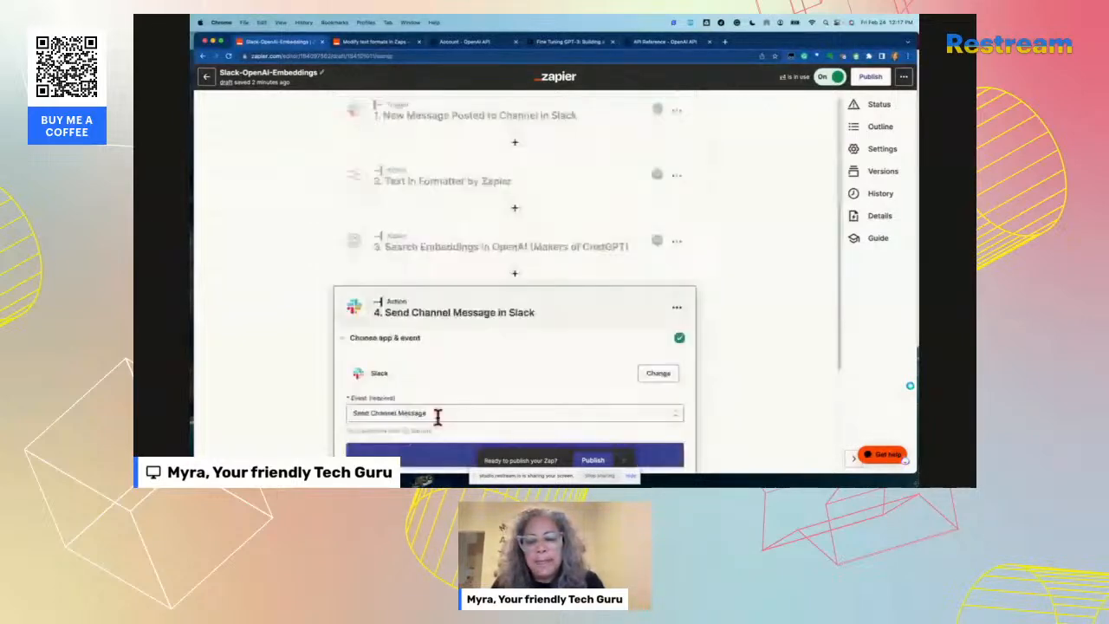
pyautogui.click(382, 368)
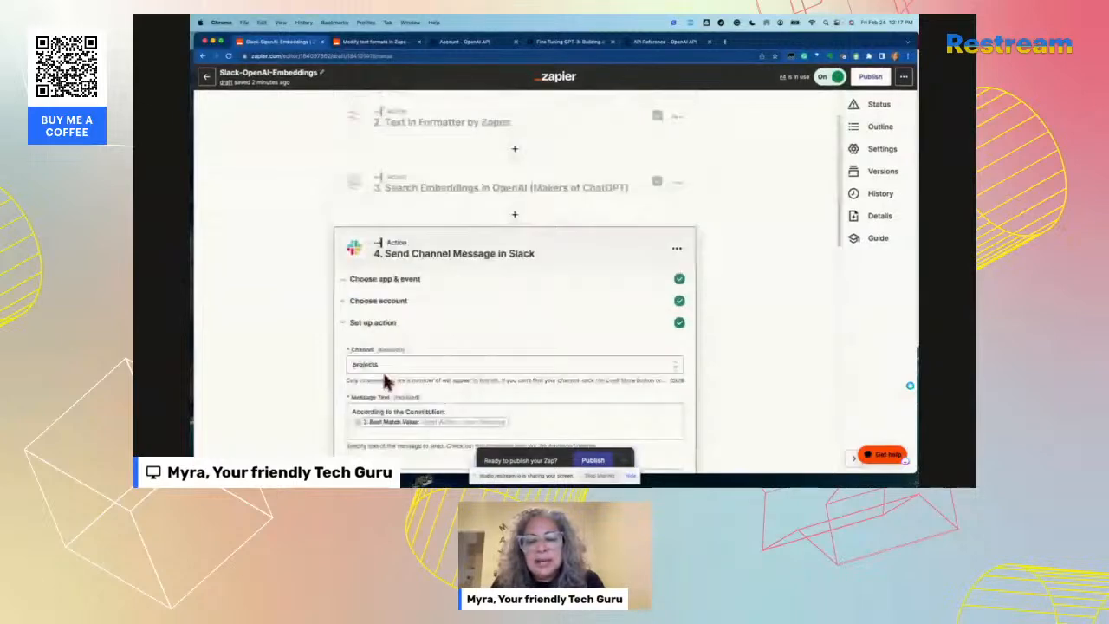
# Step: Insert the Search Embeddings step's Best Match Score after Best Match Value in the Slack message text
pyautogui.scroll(-3, 399, 346)
pyautogui.click(421, 297)
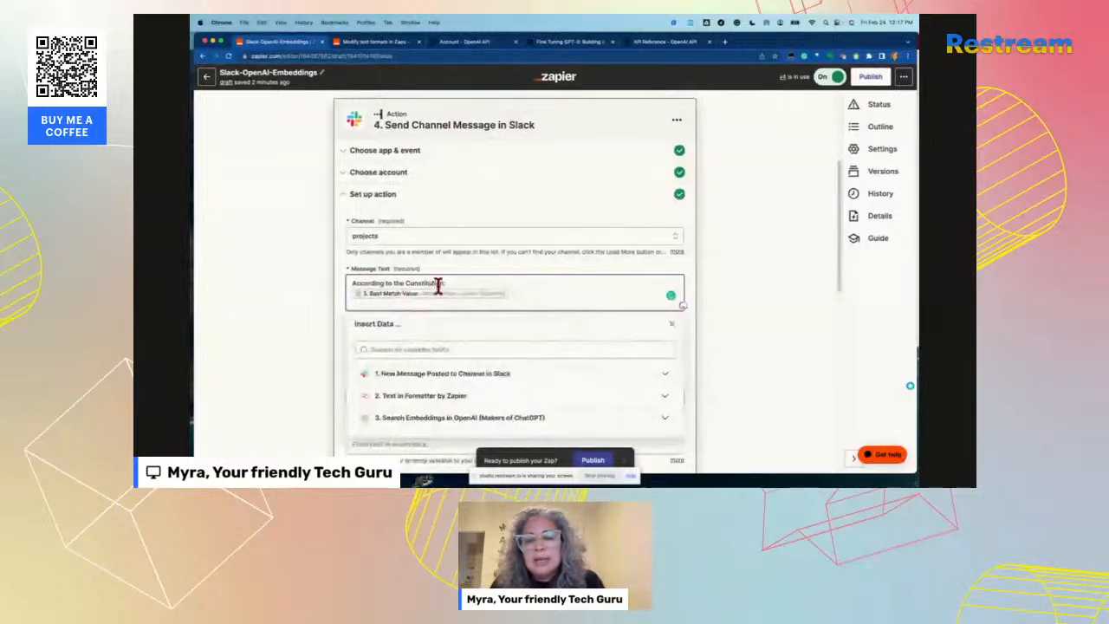
pyautogui.click(425, 418)
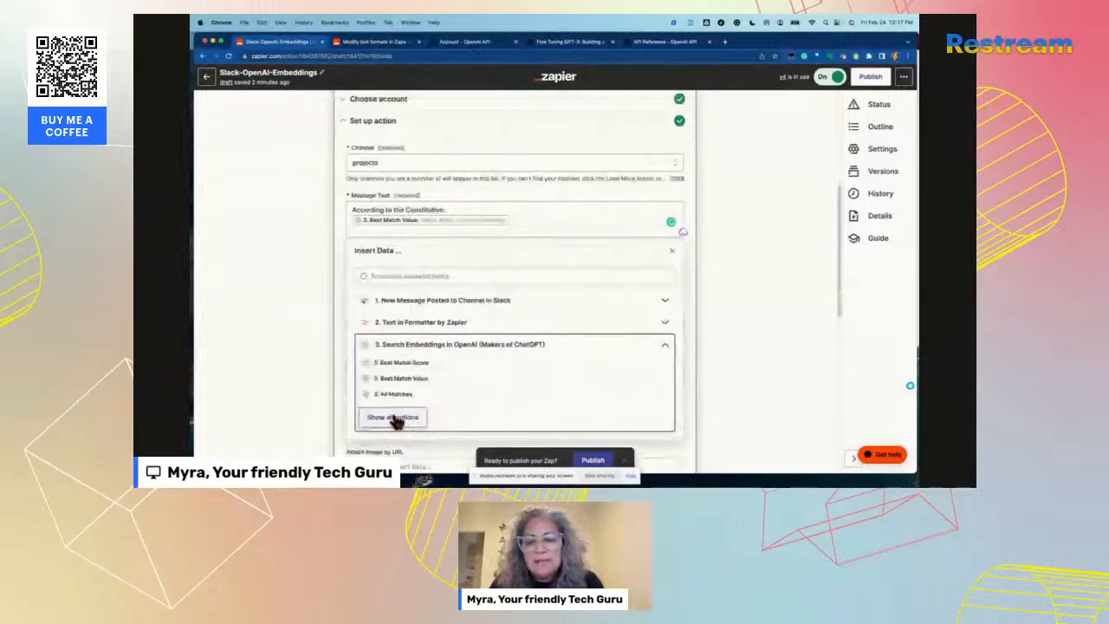
pyautogui.click(396, 419)
pyautogui.scroll(-1, 395, 422)
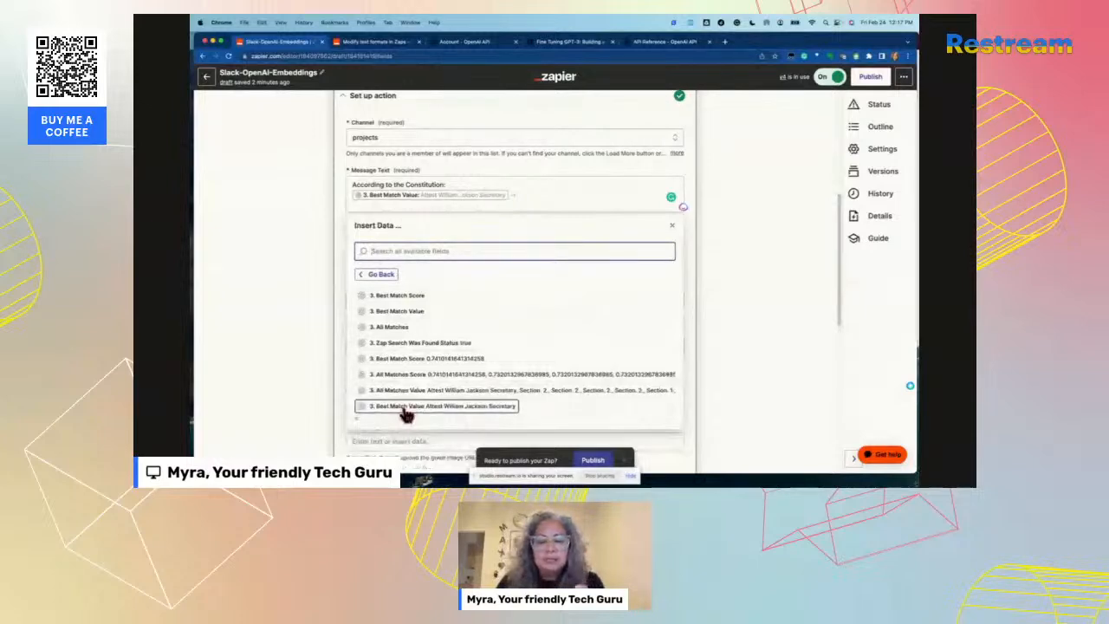
pyautogui.click(400, 297)
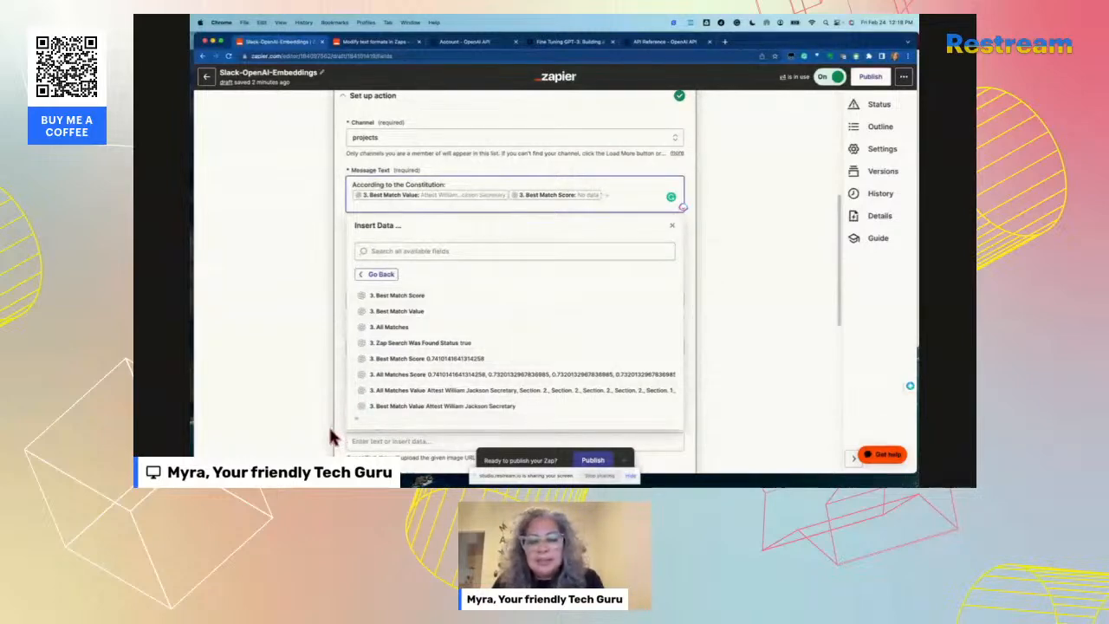
pyautogui.click(730, 437)
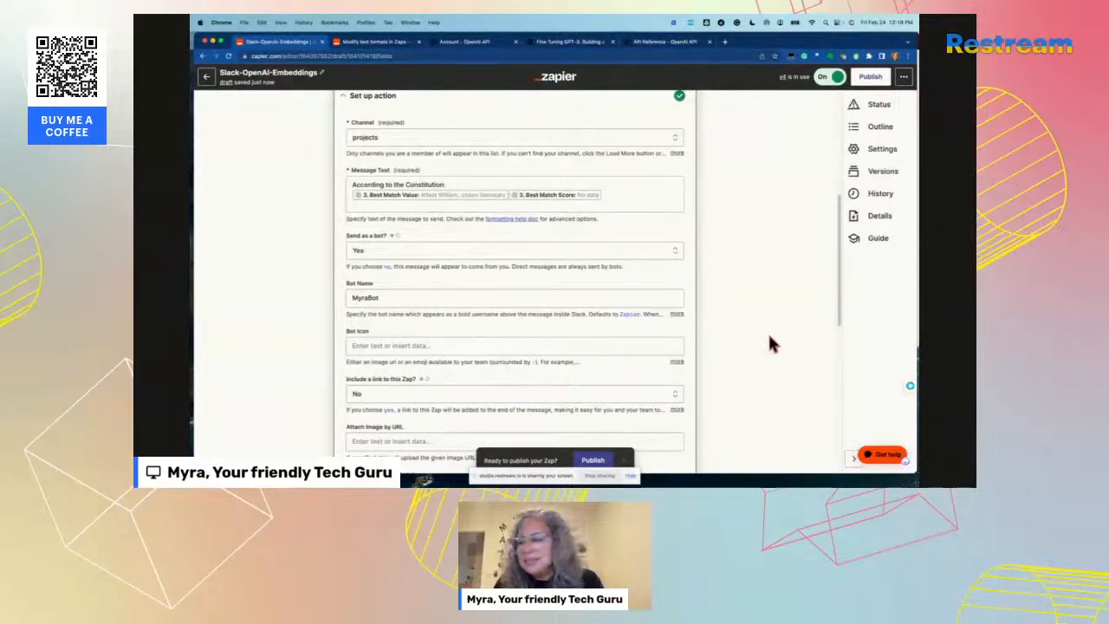
# Step: Review the remaining Send Channel Message fields, from bot settings through Broadcast To Channel, and continue to the action test
pyautogui.scroll(-1, 477, 311)
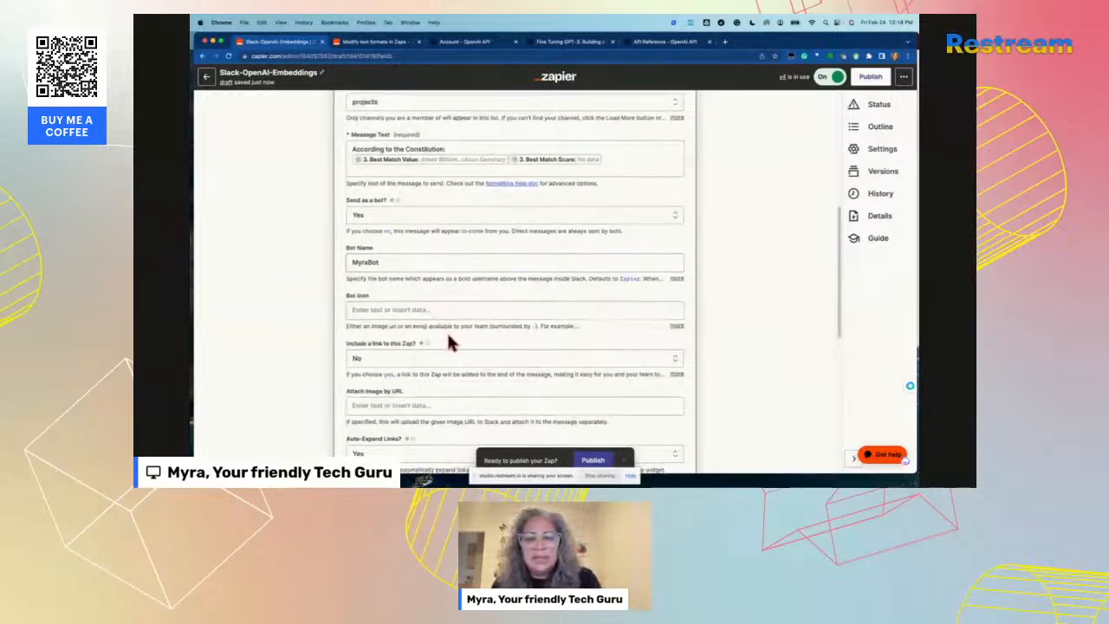
pyautogui.scroll(-1, 446, 330)
pyautogui.scroll(-2, 447, 338)
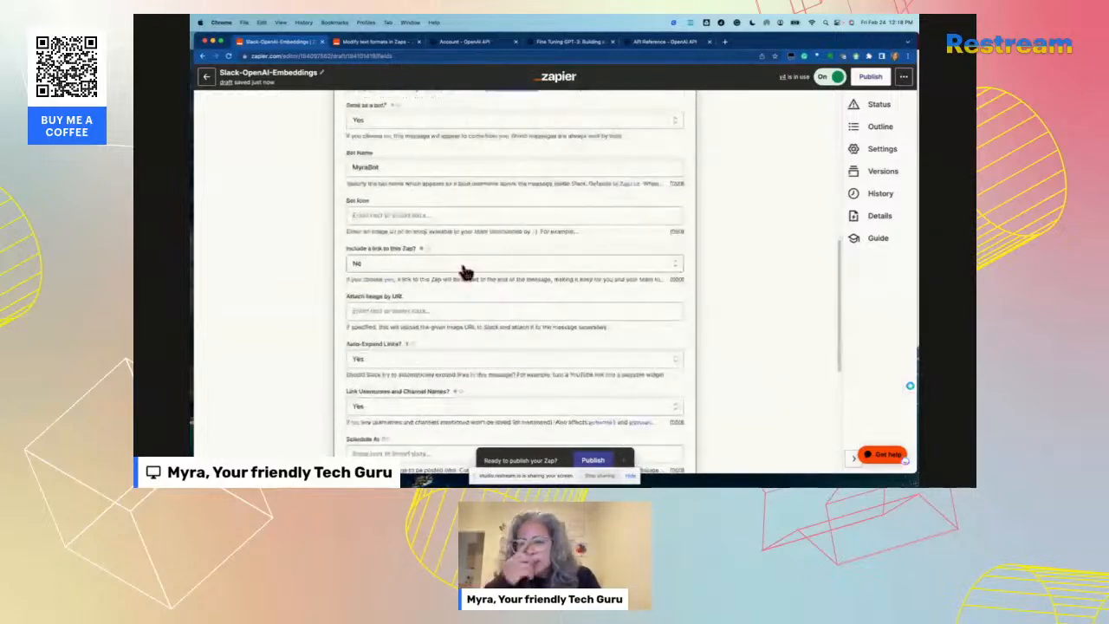
pyautogui.scroll(-2, 459, 367)
pyautogui.scroll(-2, 459, 367)
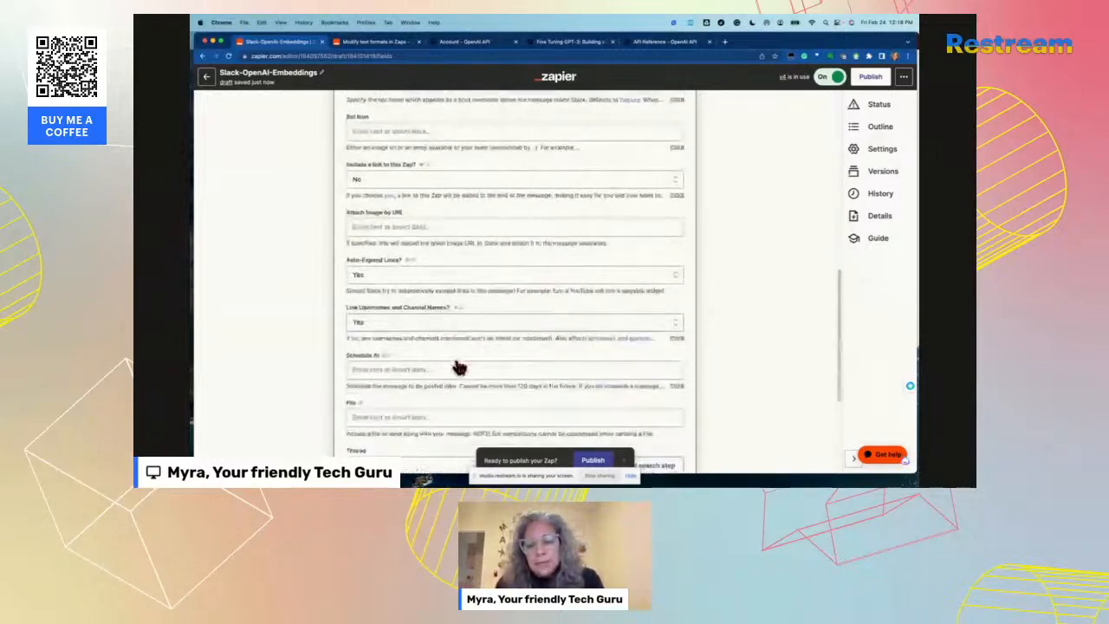
pyautogui.scroll(-2, 455, 359)
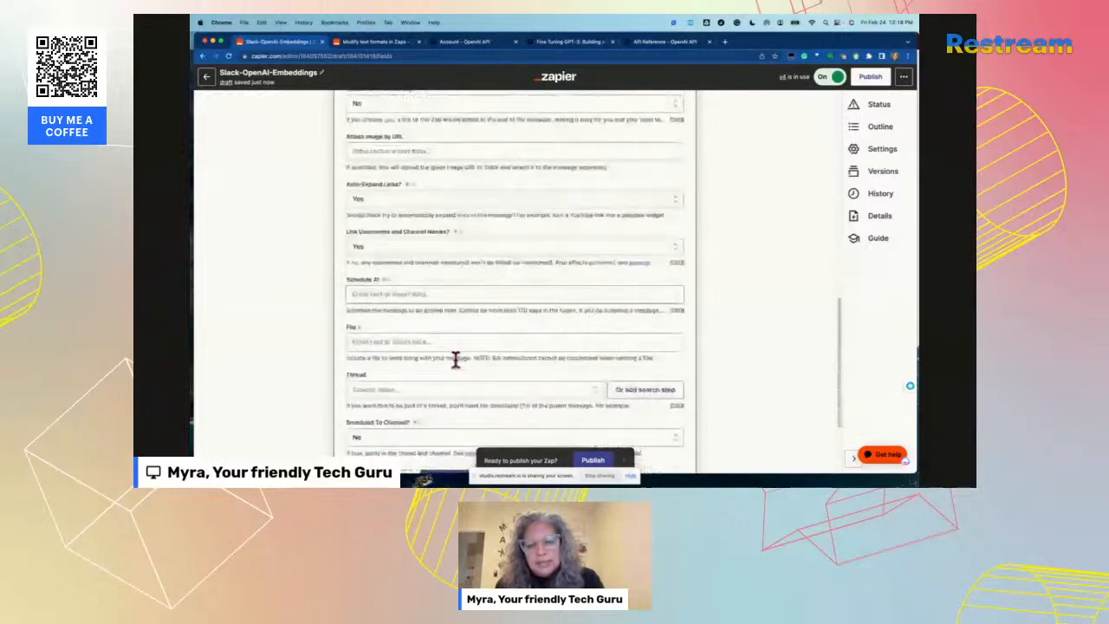
pyautogui.scroll(-1, 458, 364)
pyautogui.scroll(-1, 459, 367)
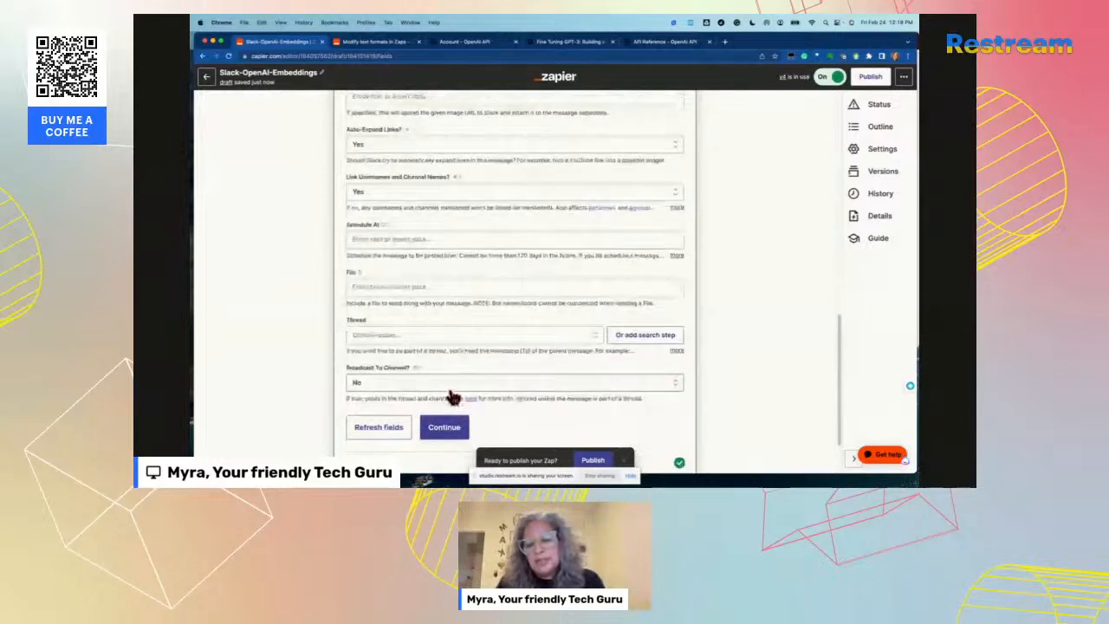
pyautogui.scroll(-1, 450, 397)
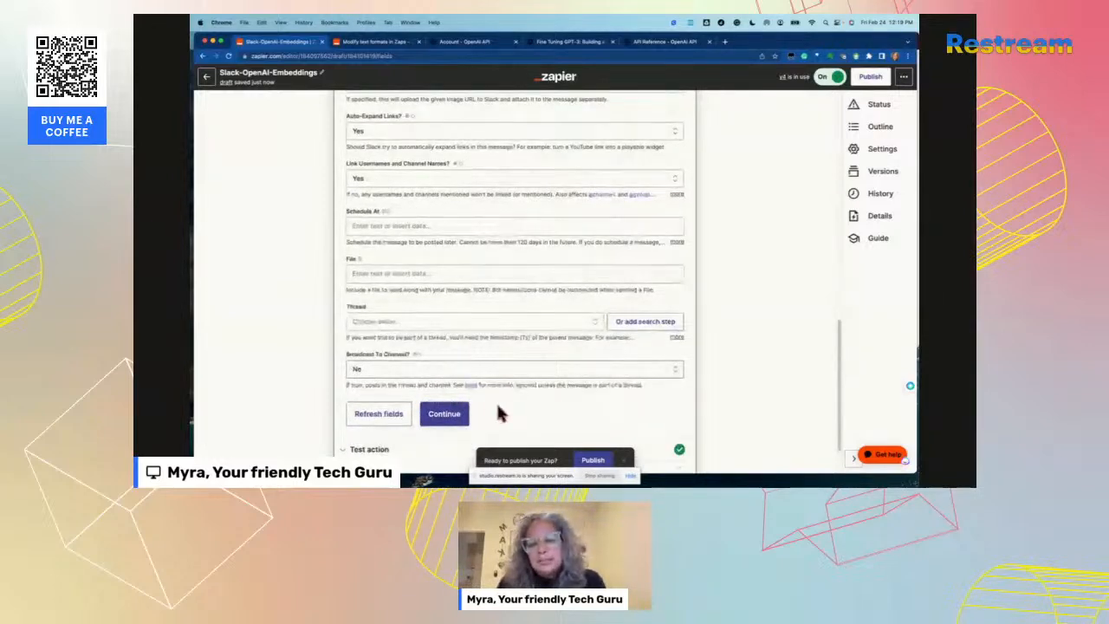
pyautogui.click(454, 417)
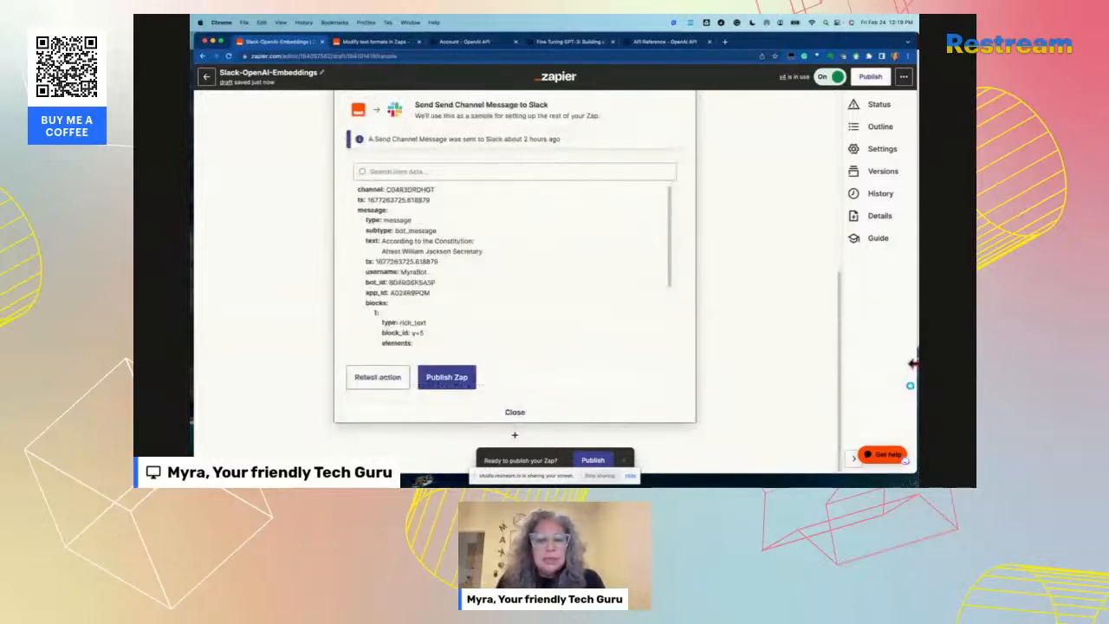
# Step: Narrow the browser window to uncover Slack and close the profile pane beside the projects channel
pyautogui.moveTo(912, 364); pyautogui.dragTo(609, 373)
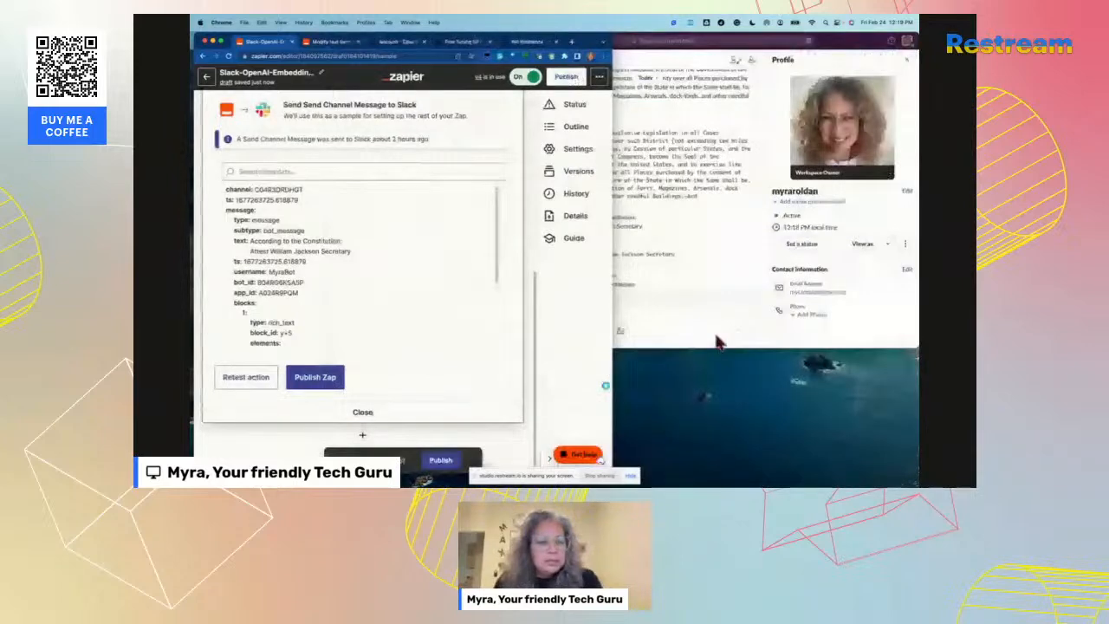
pyautogui.click(907, 69)
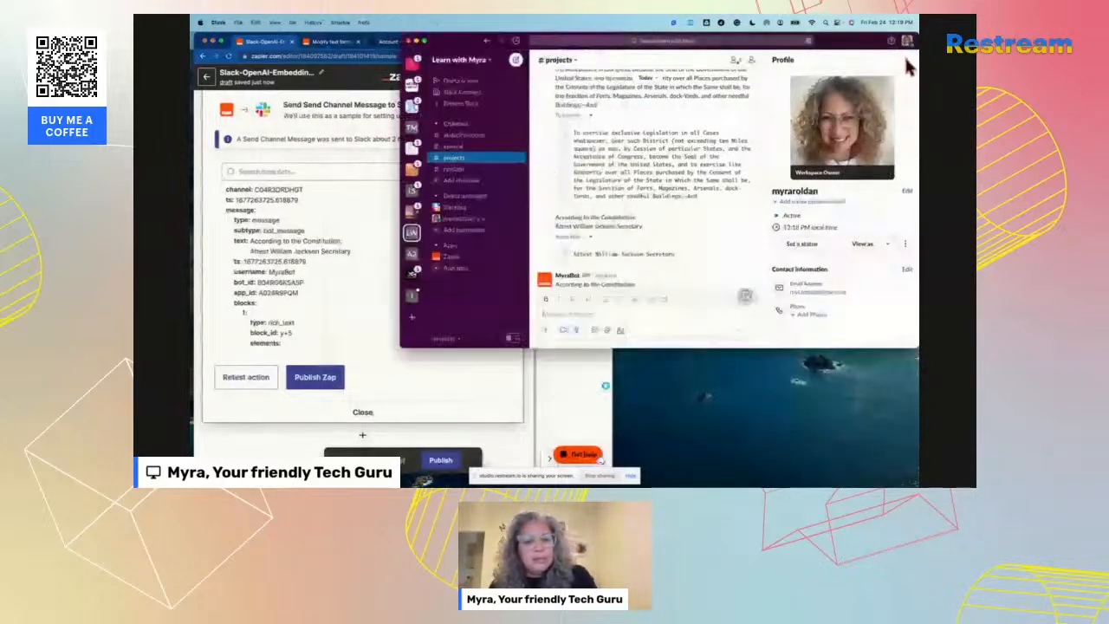
pyautogui.click(906, 59)
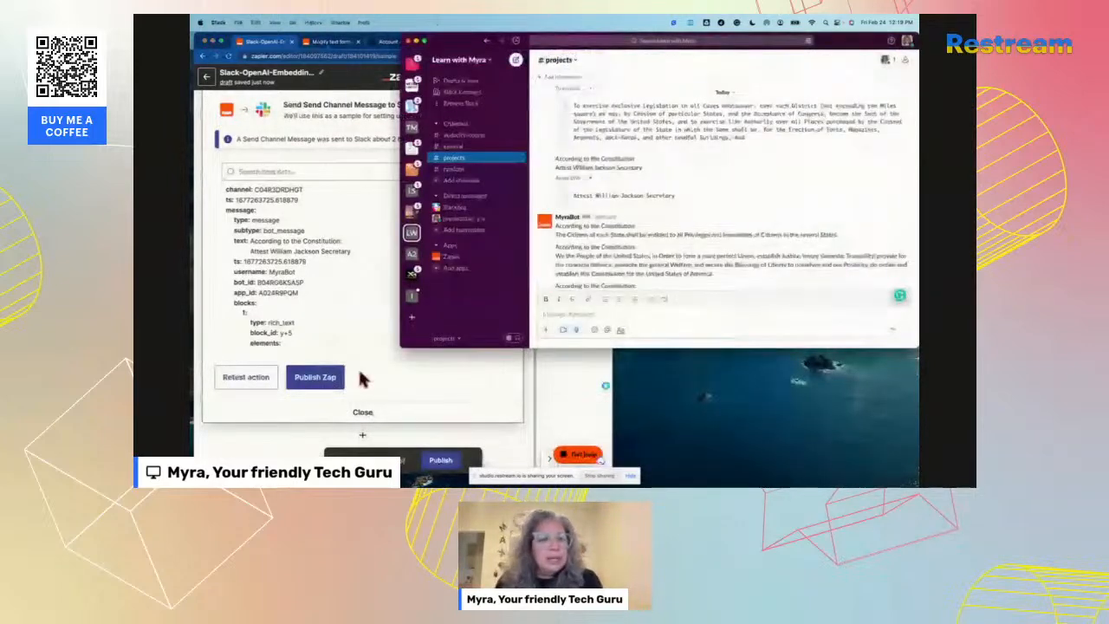
# Step: Retest the Send Channel Message action, check the Slack projects channel, and publish the Zap without a version name
pyautogui.click(245, 381)
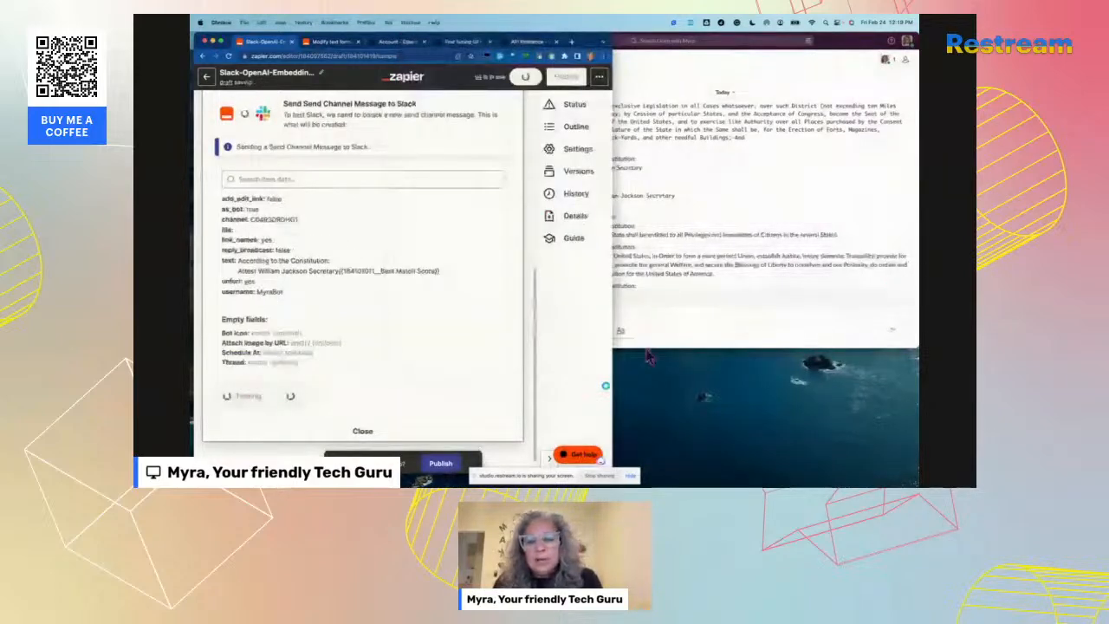
pyautogui.click(648, 262)
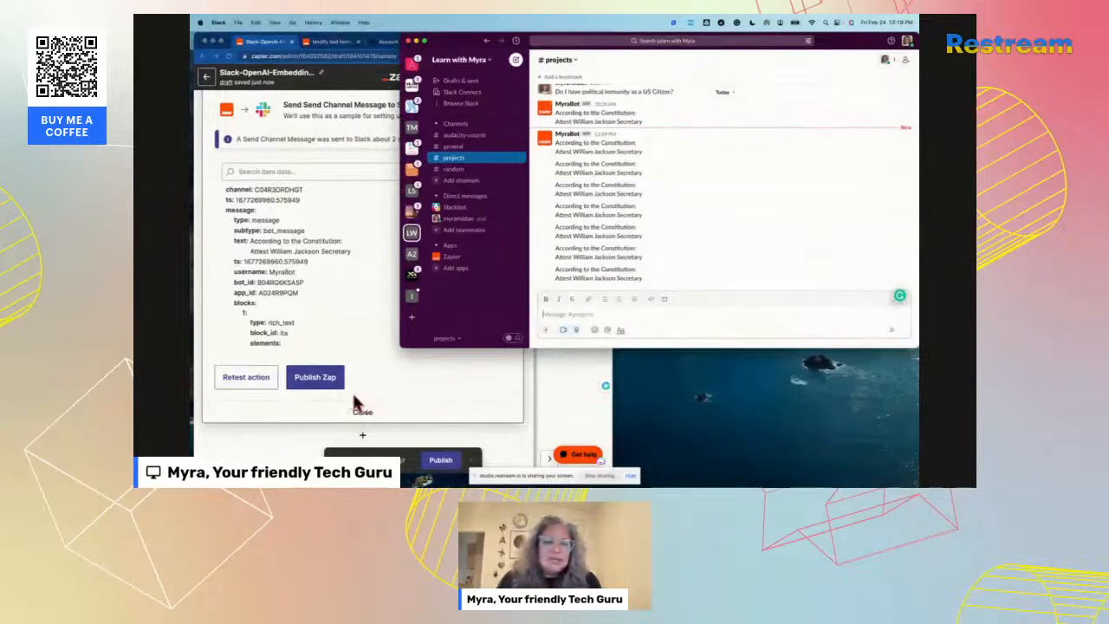
pyautogui.click(320, 388)
pyautogui.click(317, 379)
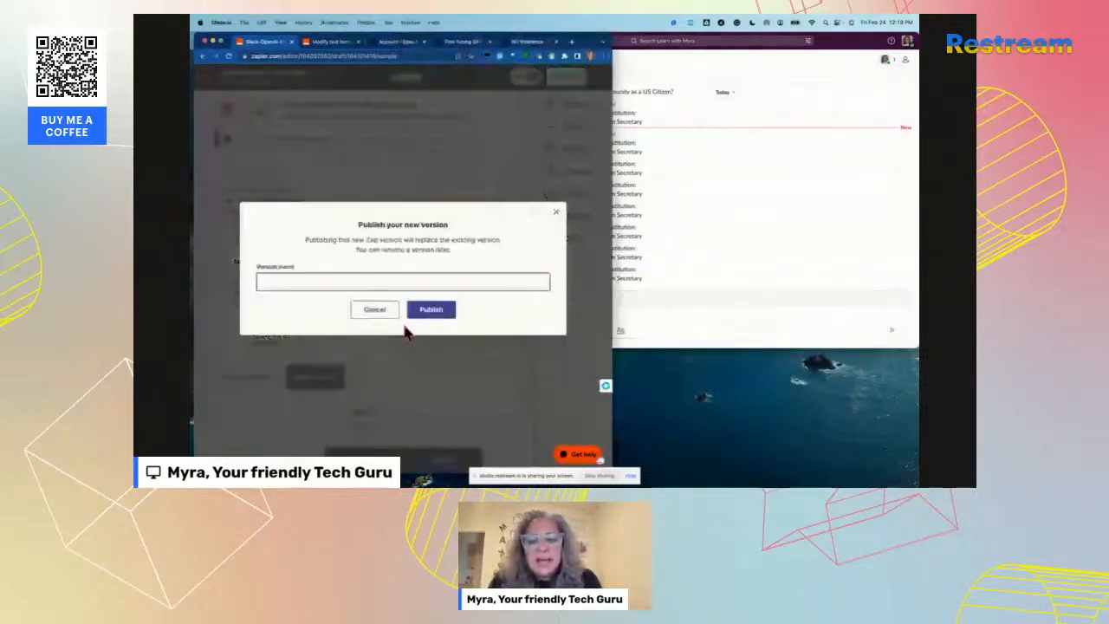
pyautogui.click(433, 312)
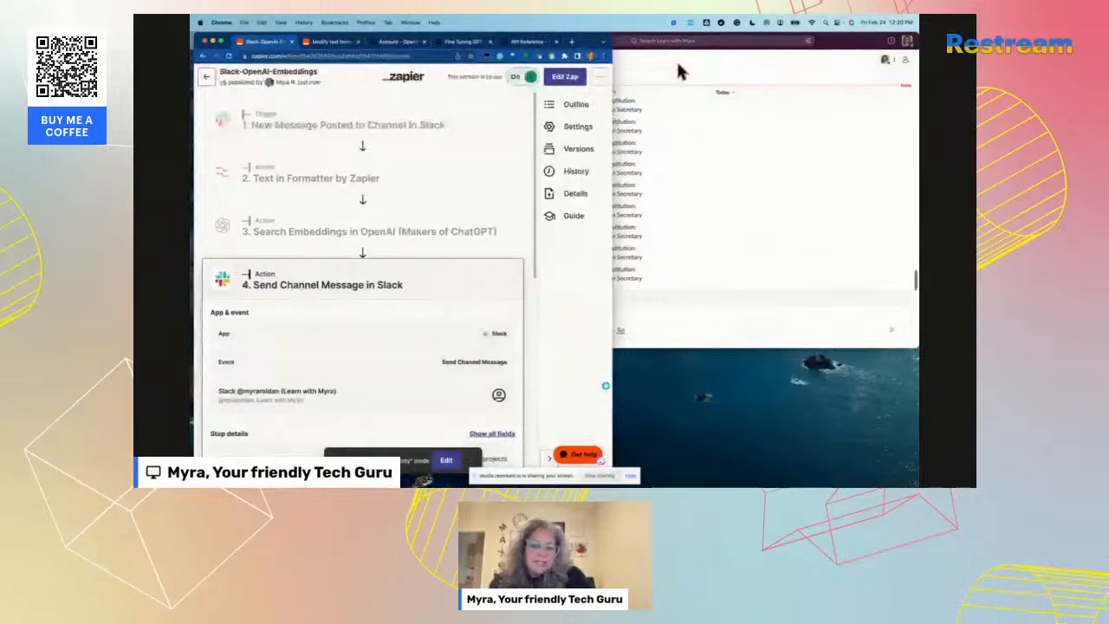
# Step: Bring Slack forward and narrow its window beside the browser, then widen the browser window partly over it
pyautogui.click(840, 55)
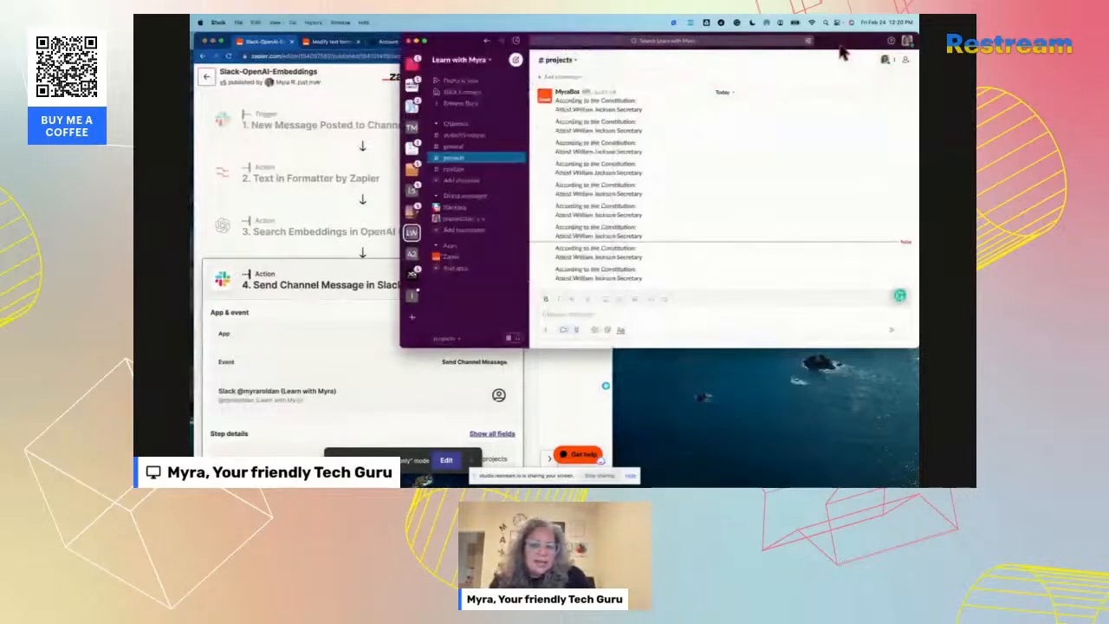
pyautogui.click(472, 314)
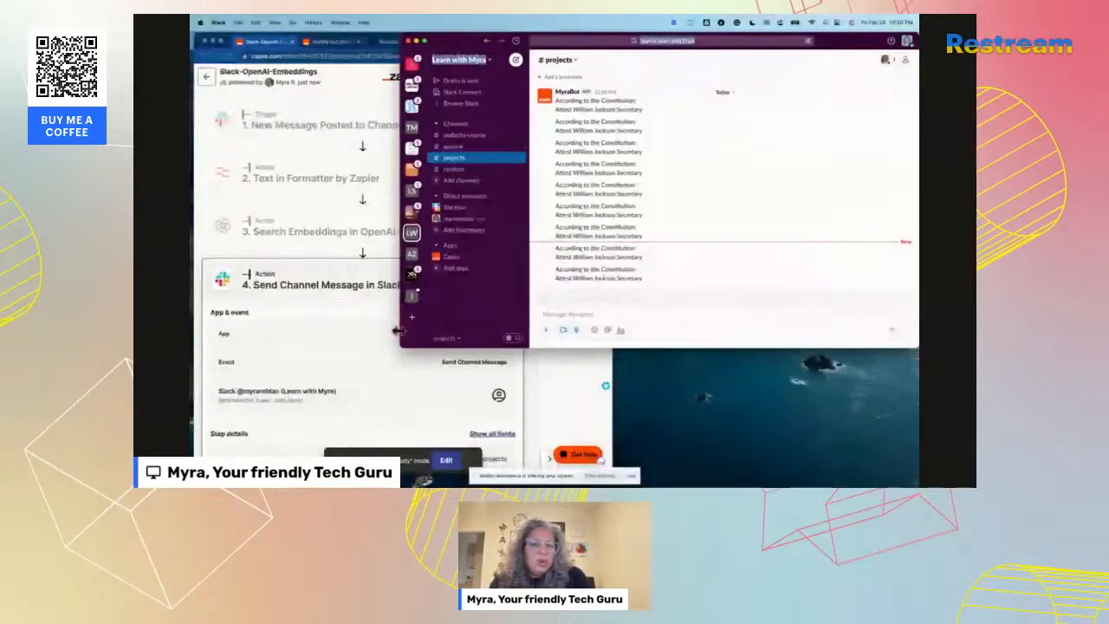
pyautogui.moveTo(398, 331); pyautogui.dragTo(619, 340)
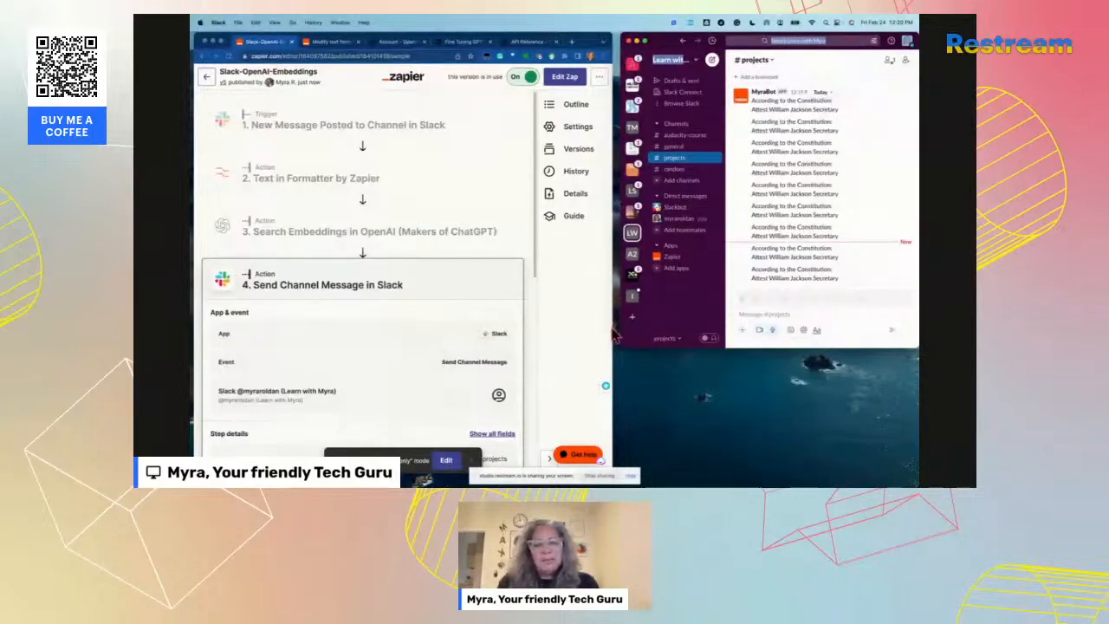
pyautogui.moveTo(613, 334); pyautogui.dragTo(777, 329)
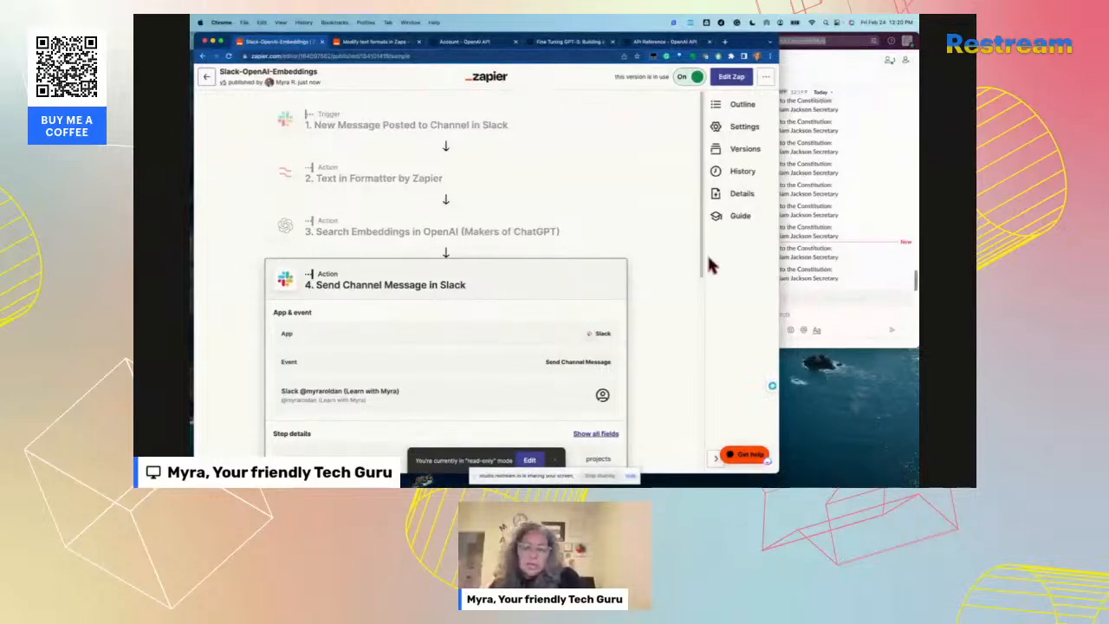
# Step: Open the published Zap's Search Embeddings step and examine its event, query and documents settings
pyautogui.click(421, 232)
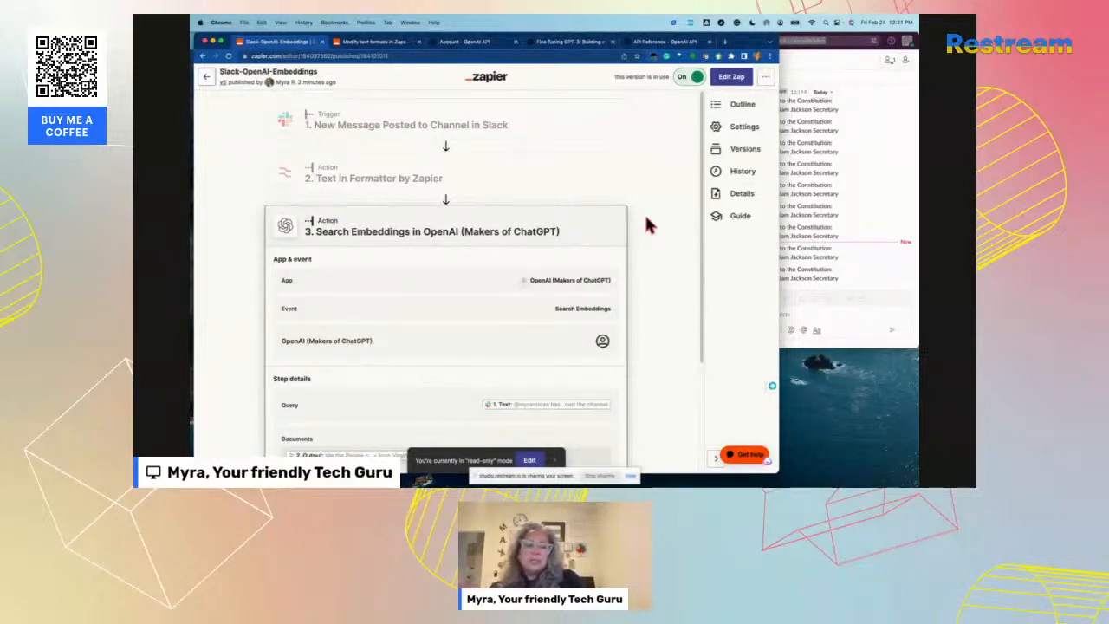
pyautogui.scroll(-1, 645, 218)
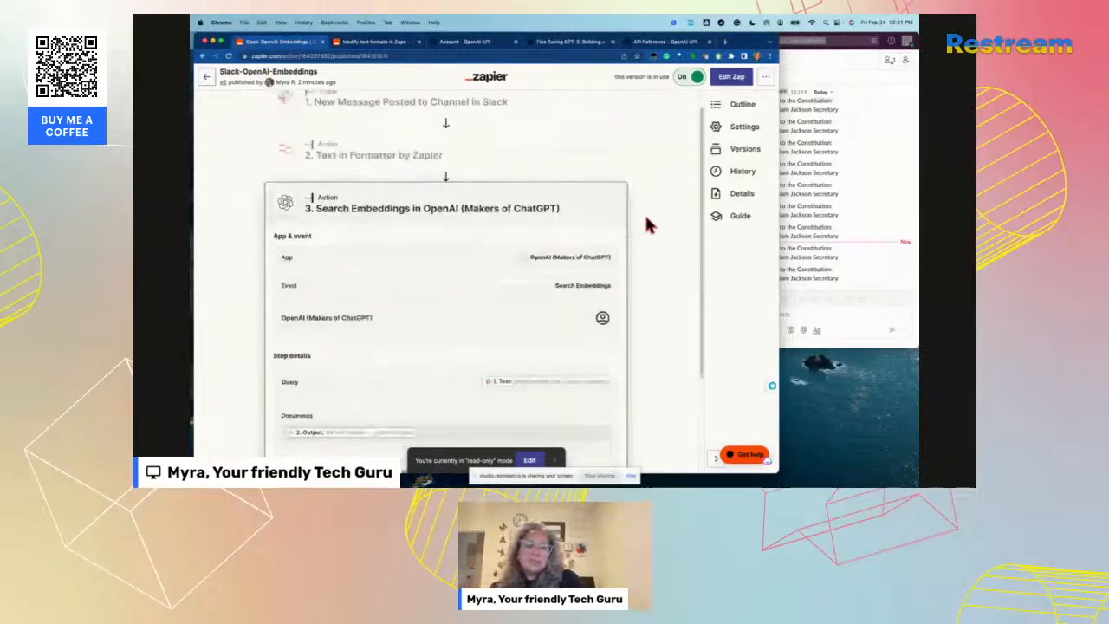
pyautogui.scroll(-2, 645, 219)
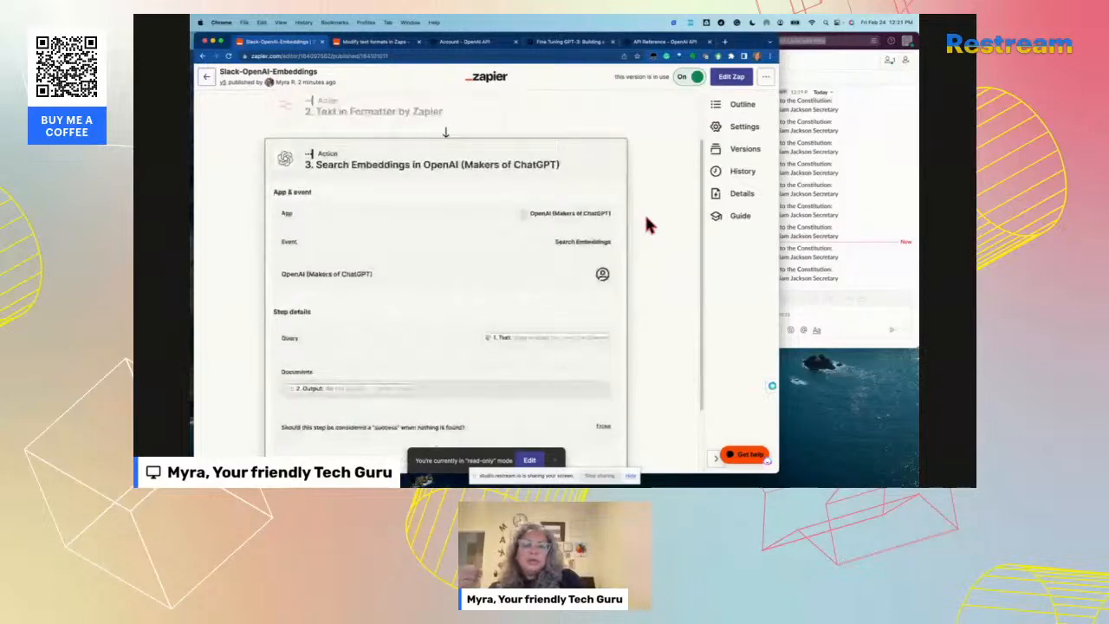
pyautogui.scroll(-1, 645, 224)
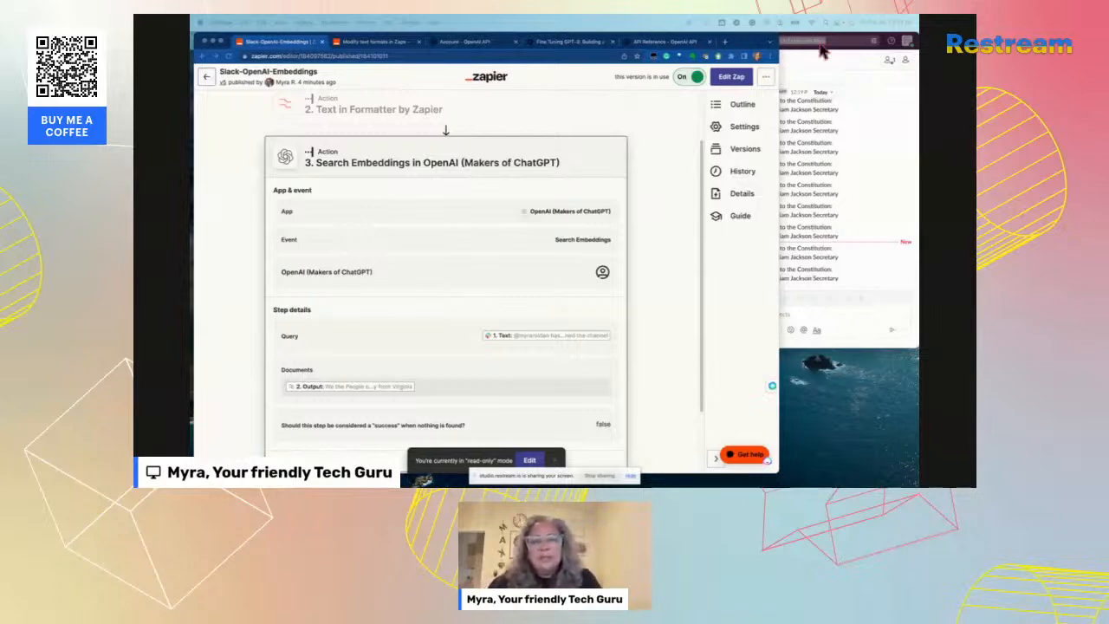
# Step: Go from the OpenAI usage page to the platform's home page, widen the browser window, and open the Playground
pyautogui.click(461, 41)
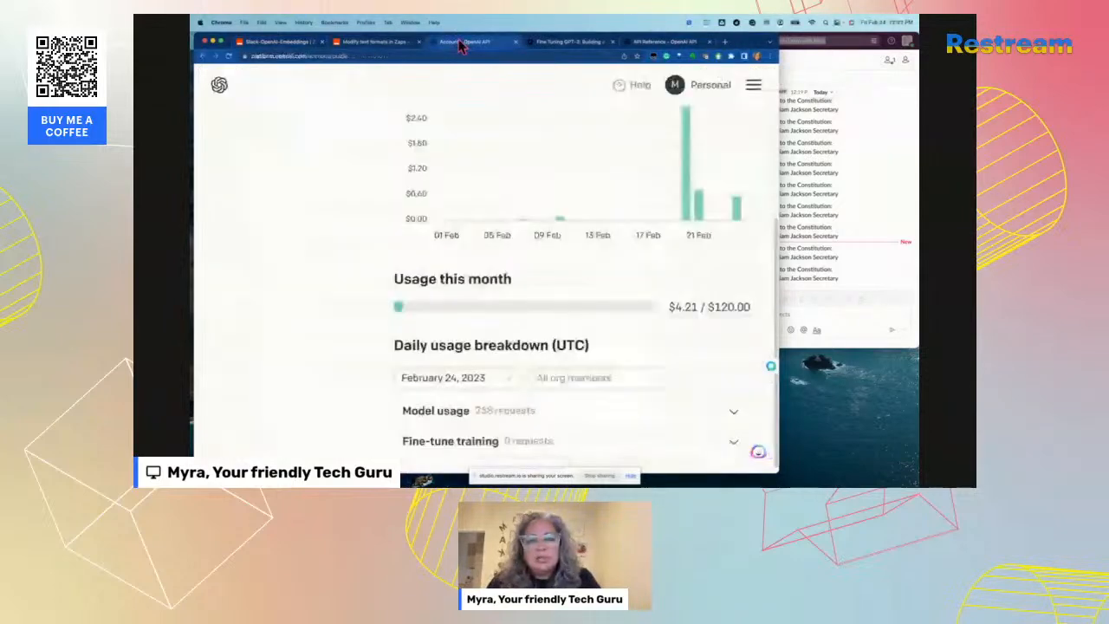
pyautogui.scroll(5, 472, 117)
pyautogui.scroll(1, 473, 117)
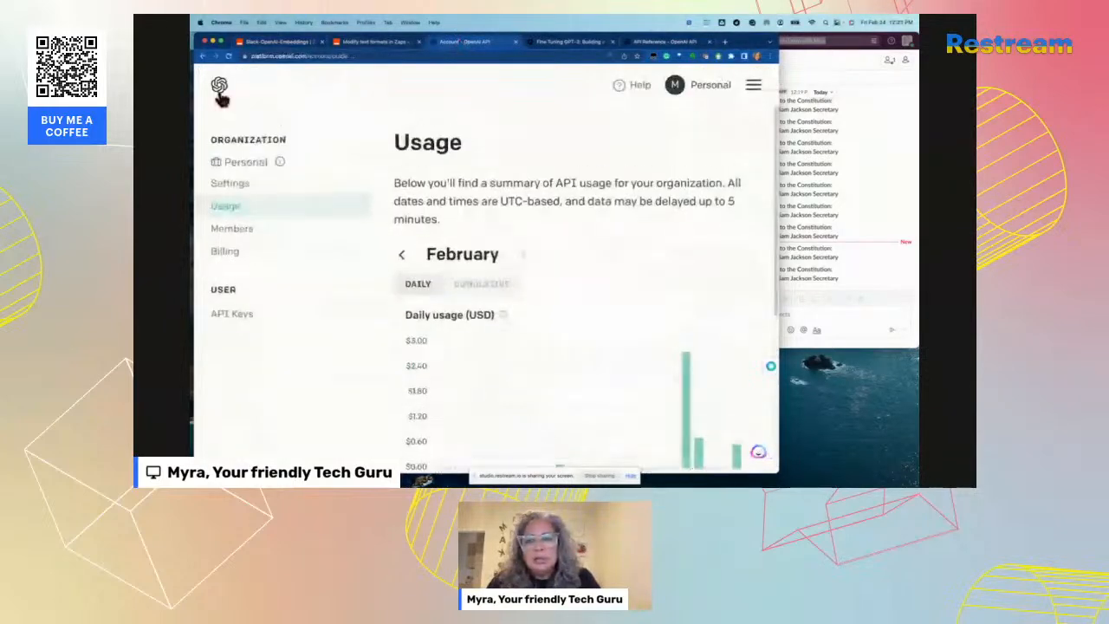
pyautogui.click(219, 86)
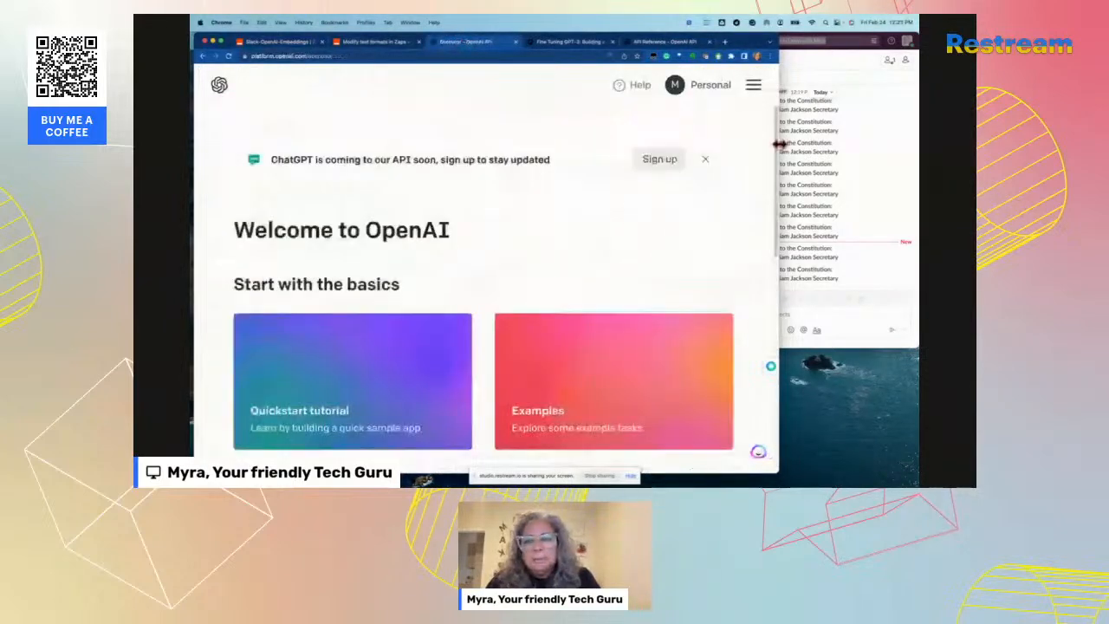
pyautogui.moveTo(779, 146); pyautogui.dragTo(918, 147)
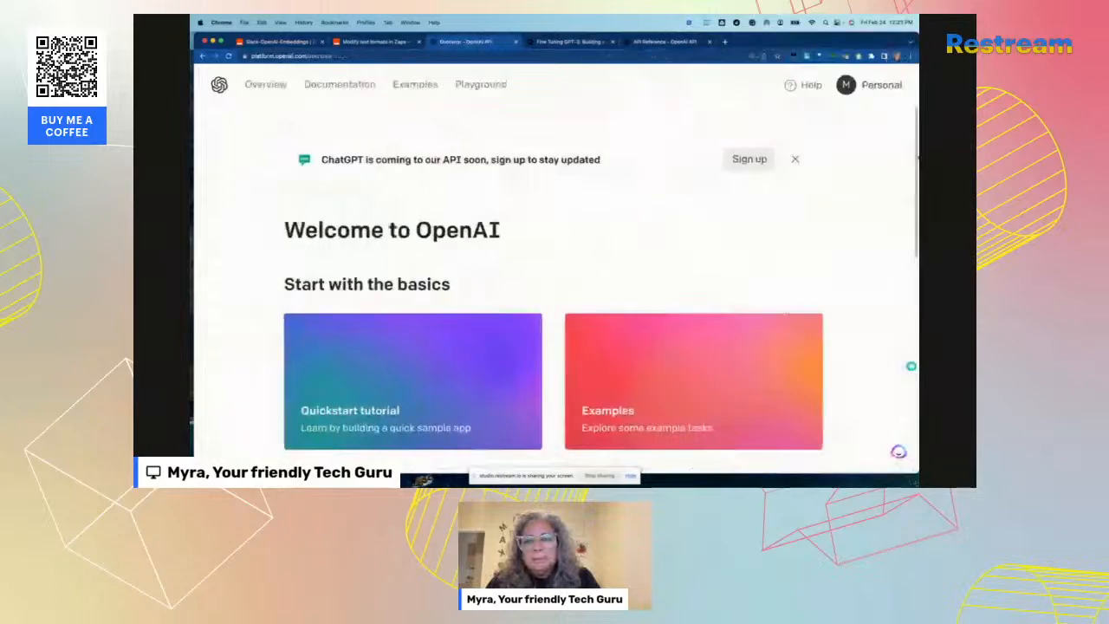
pyautogui.click(483, 82)
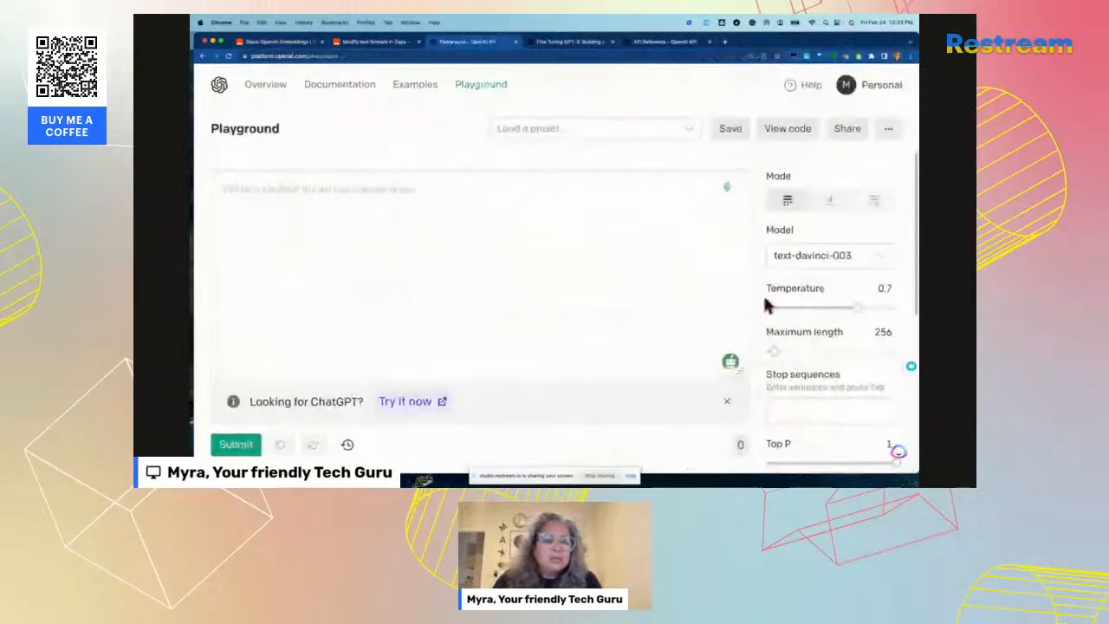
# Step: Examine the Playground's model settings from Mode down to Inject restart text, including the explanation of Best of
pyautogui.scroll(-1, 767, 306)
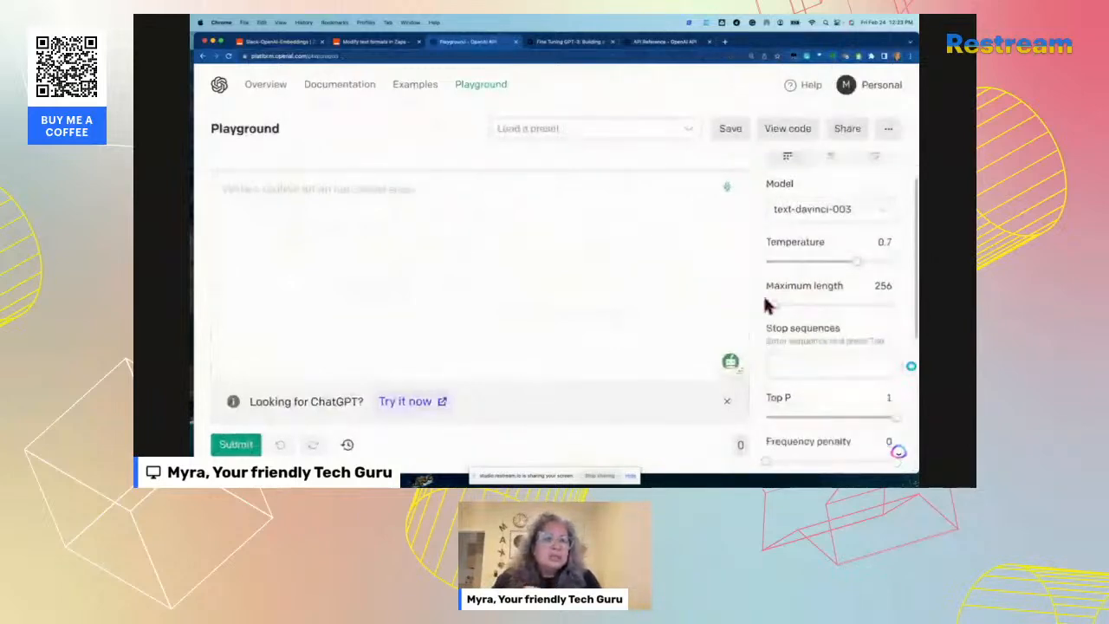
pyautogui.scroll(-1, 768, 305)
pyautogui.scroll(-1, 766, 305)
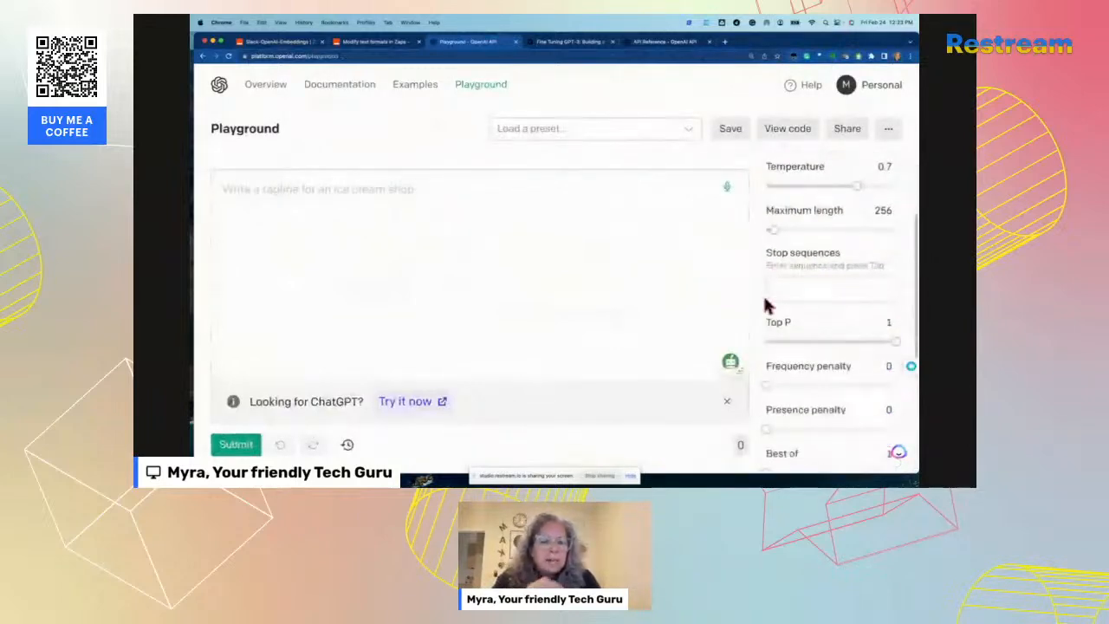
pyautogui.scroll(-1, 765, 303)
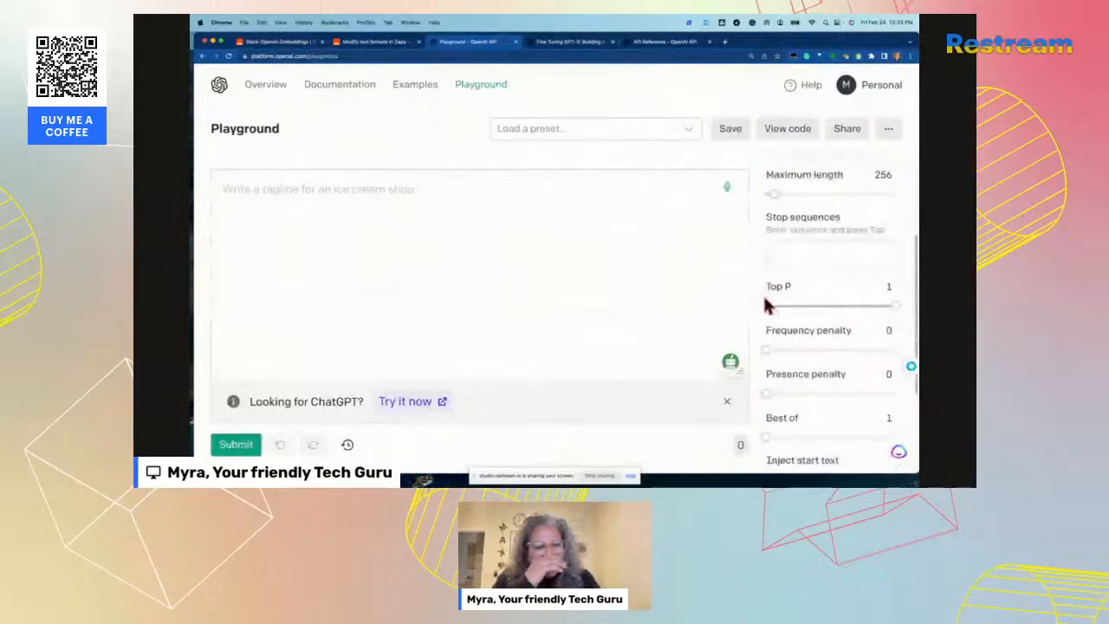
pyautogui.scroll(-2, 764, 305)
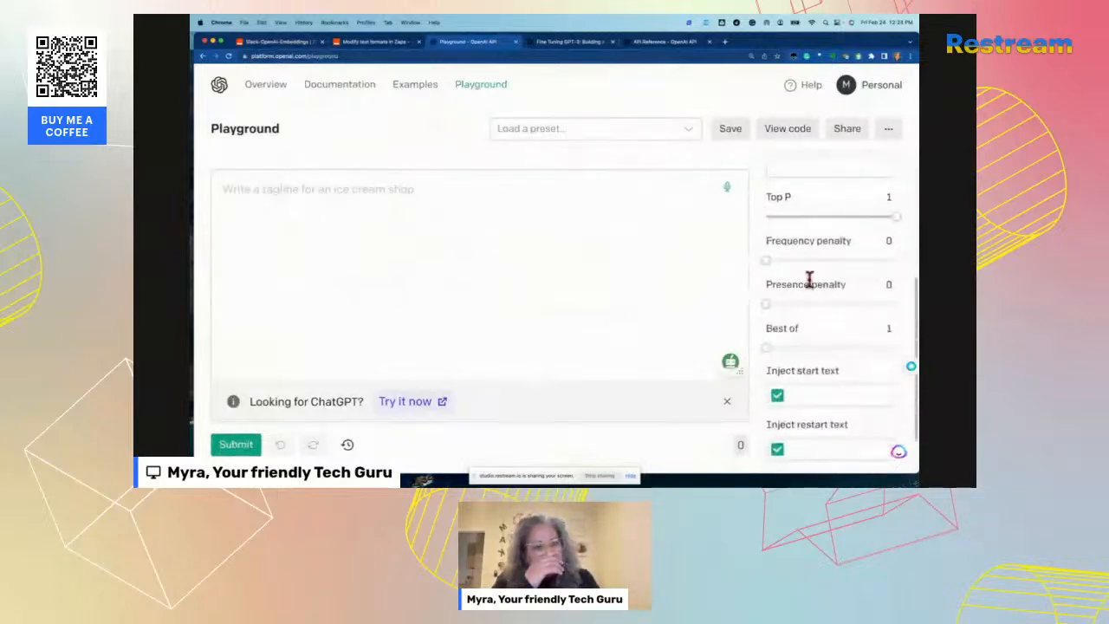
pyautogui.moveTo(819, 346)
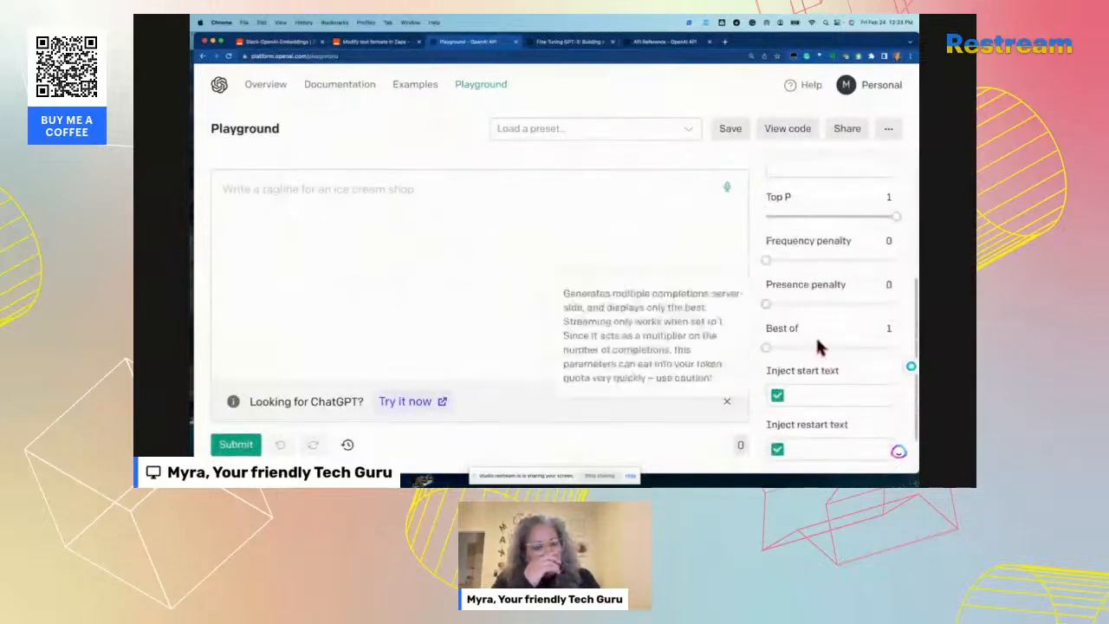
# Step: Return to the published Slack-OpenAI-Embeddings Zap and review the Search Embeddings step's query and documents settings
pyautogui.click(376, 45)
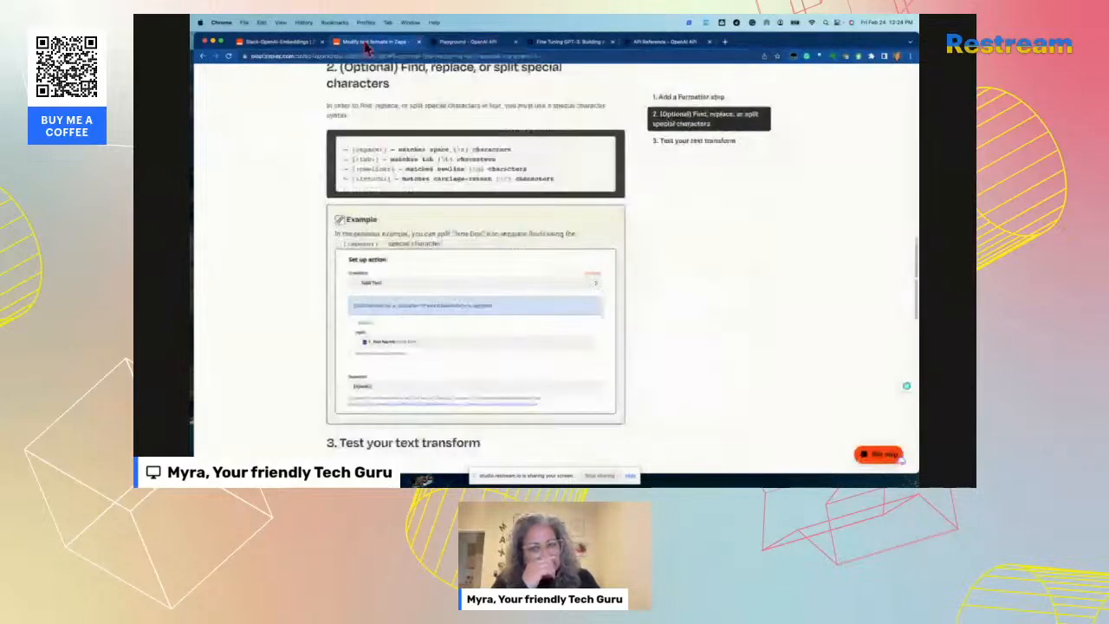
pyautogui.click(278, 42)
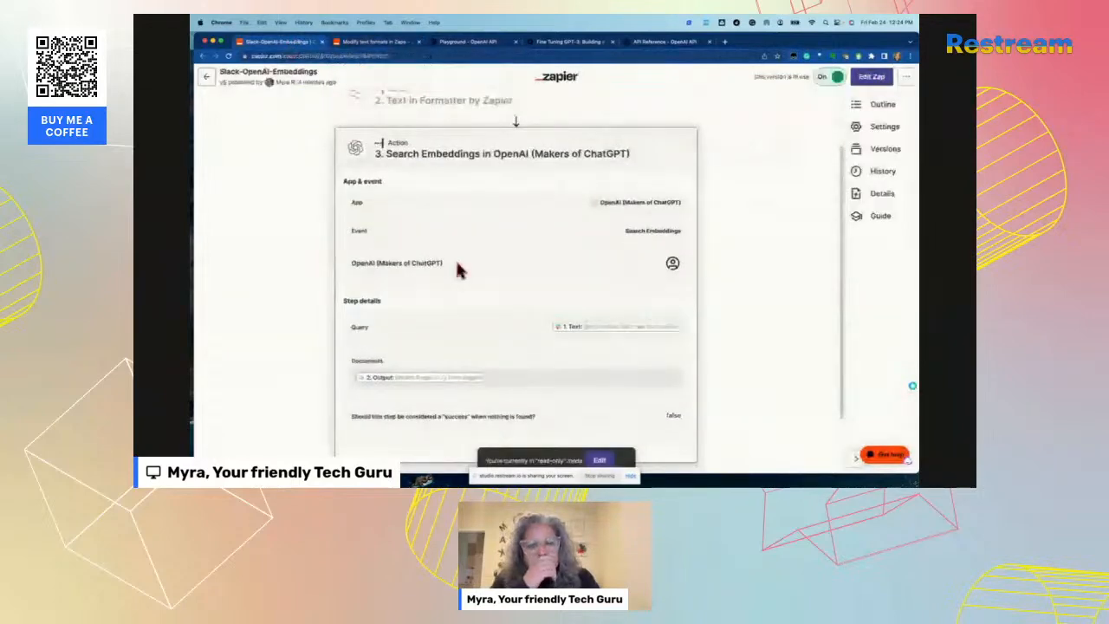
pyautogui.scroll(-2, 460, 270)
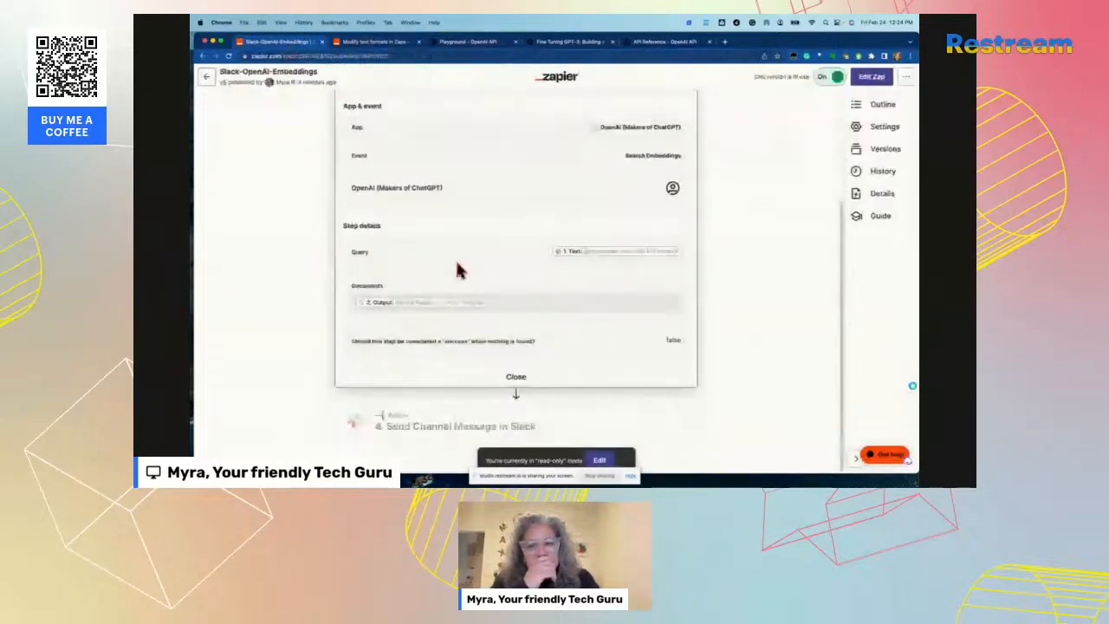
pyautogui.scroll(1, 494, 343)
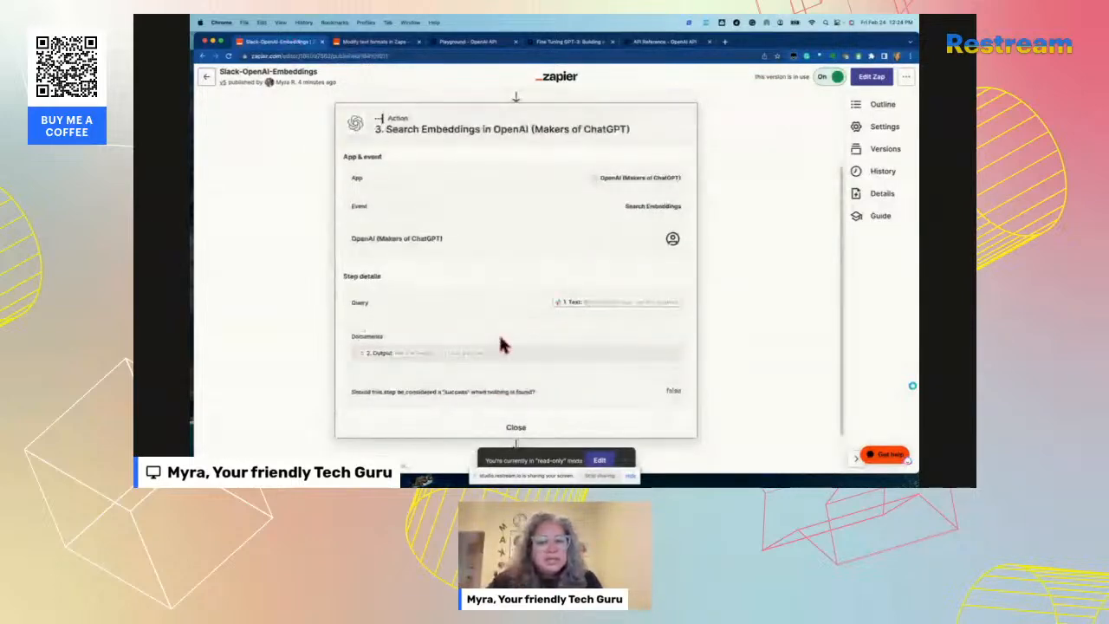
pyautogui.scroll(1, 501, 344)
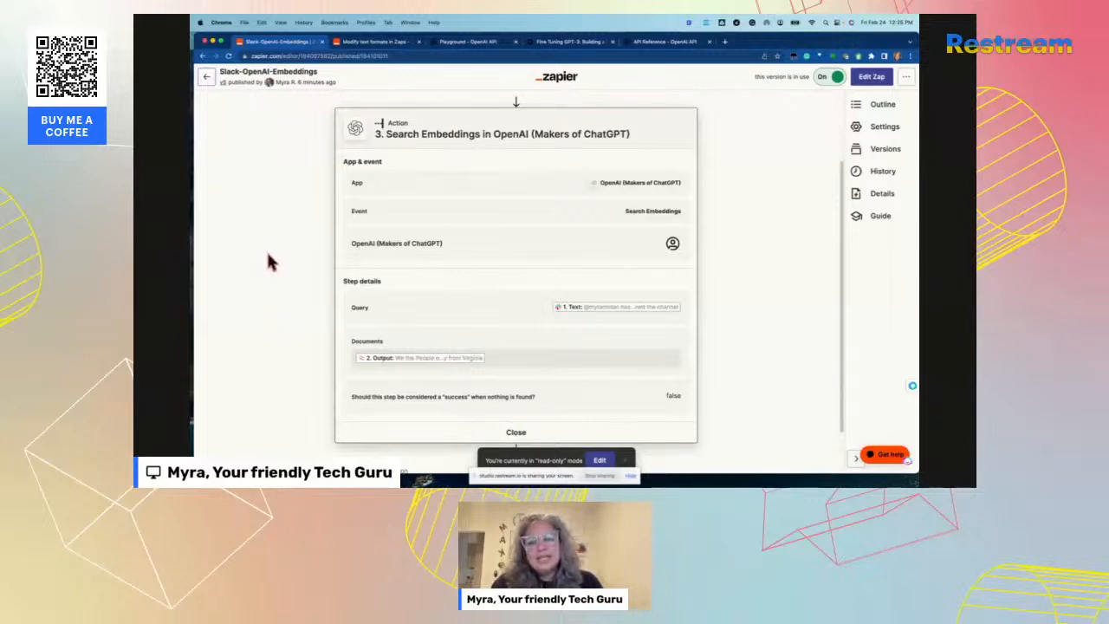
# Step: Minimize the browser window, then move and enlarge the Slack window so the projects channel fills most of the desktop
pyautogui.click(211, 41)
pyautogui.moveTo(672, 48); pyautogui.dragTo(377, 47)
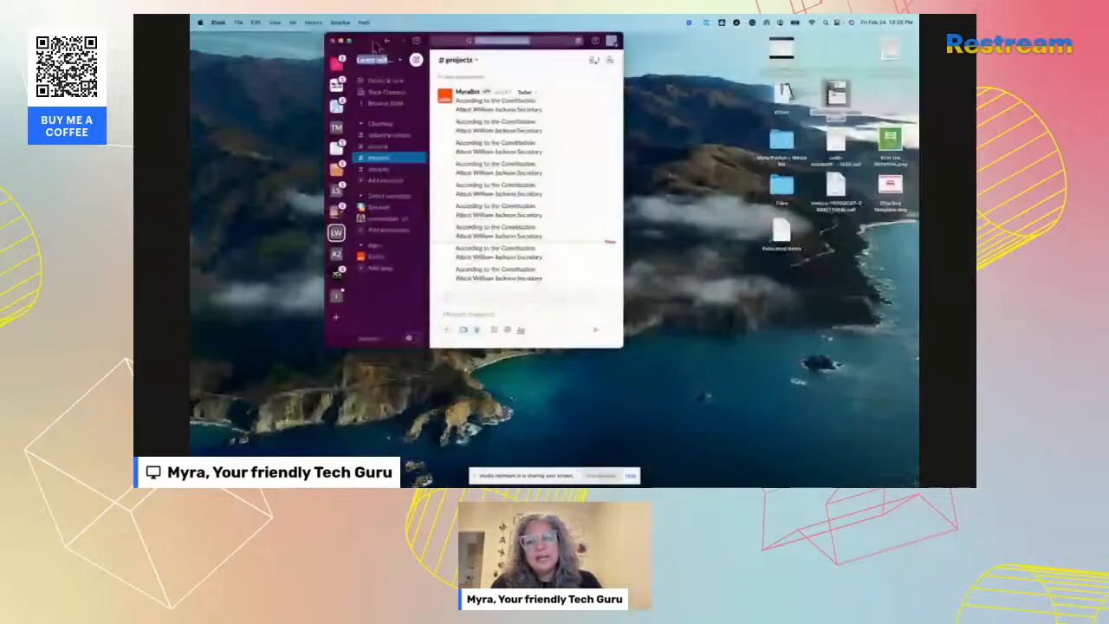
pyautogui.moveTo(622, 347); pyautogui.dragTo(905, 374)
pyautogui.moveTo(832, 44); pyautogui.dragTo(771, 54)
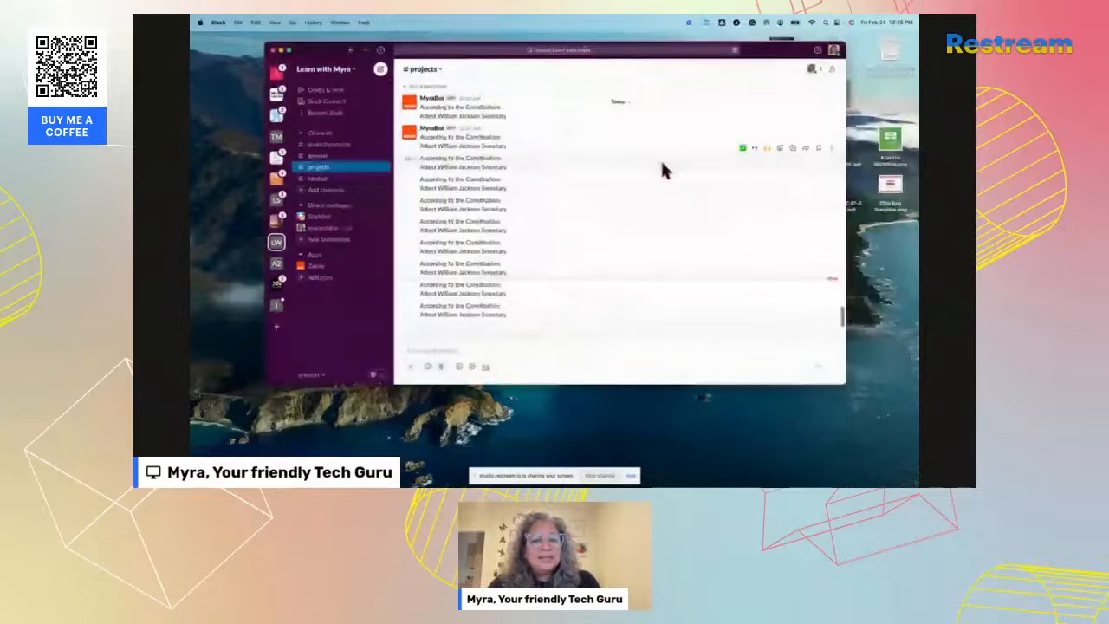